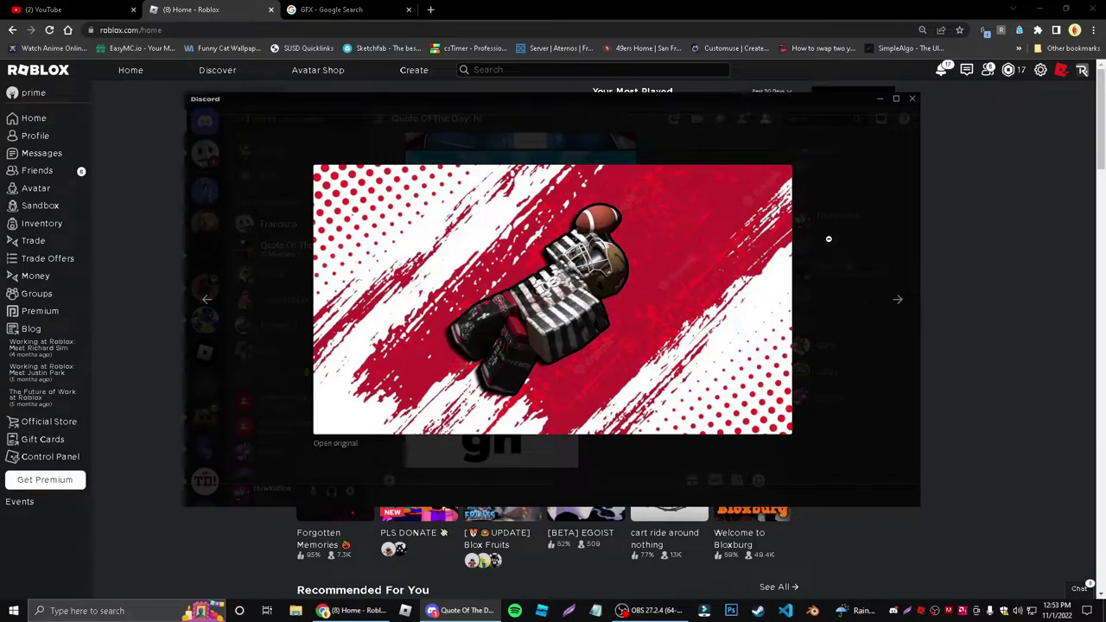
Step: Browse the sample Roblox GFX images shared in the Discord group chat, enlarging several of them
left_click(837, 297)
left_click(825, 398)
left_click(828, 400)
left_click(520, 330)
left_click(832, 367)
scroll(604, 276, "up", 2)
left_click(550, 248)
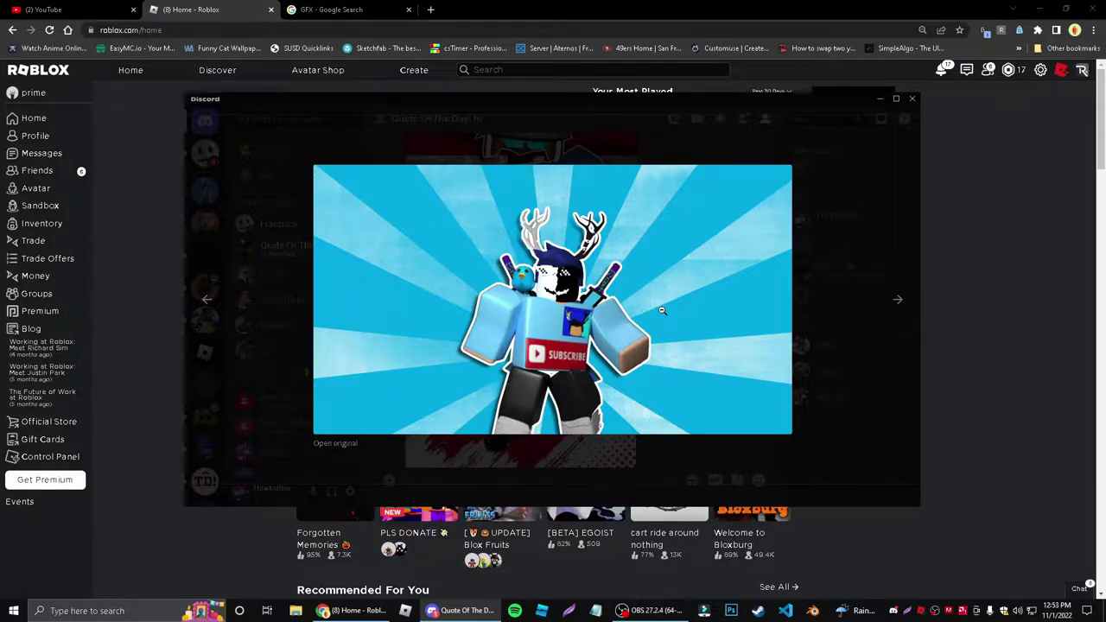
left_click(816, 354)
scroll(682, 393, "up", 5)
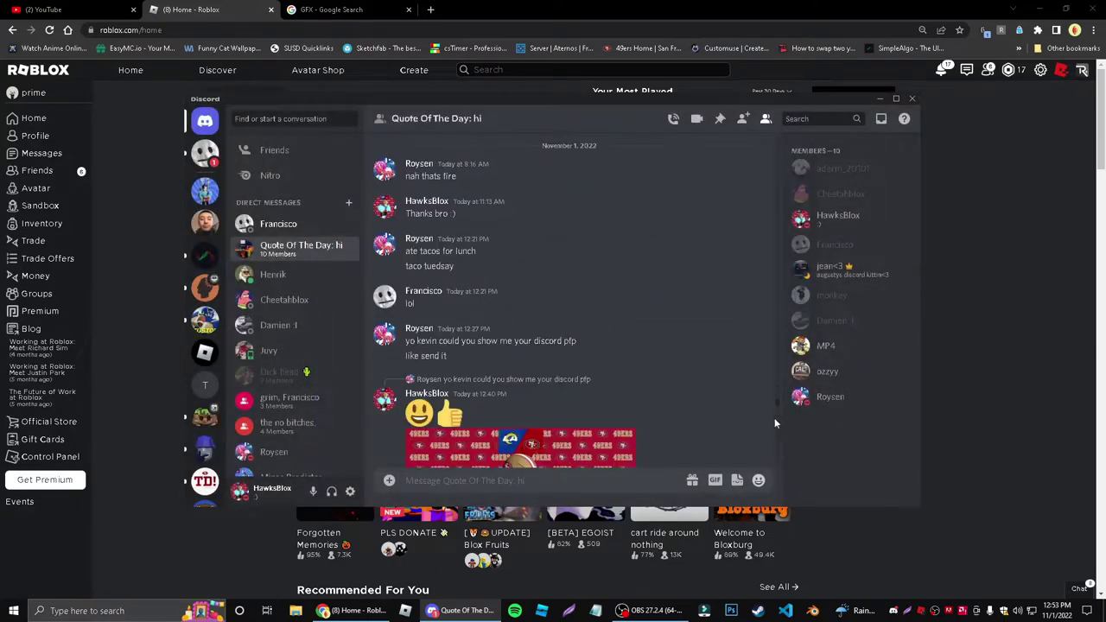
scroll(783, 414, "down", 5)
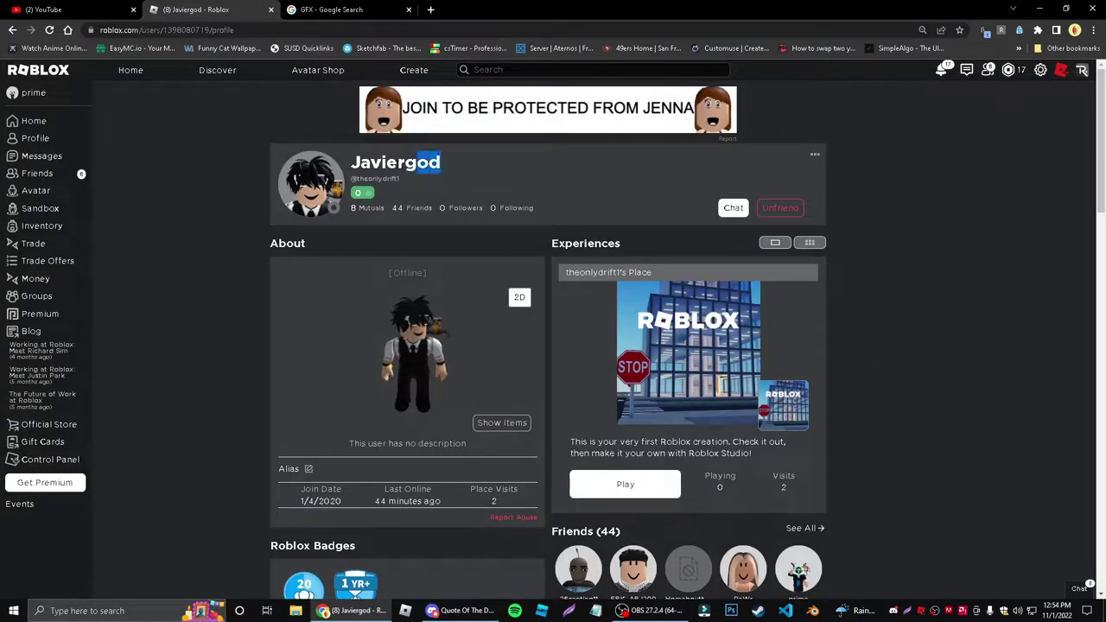
Step: Switch to the browser and inspect the friend's Roblox profile with its 3D avatar preview
scroll(952, 321, "down", 3)
scroll(945, 326, "up", 3)
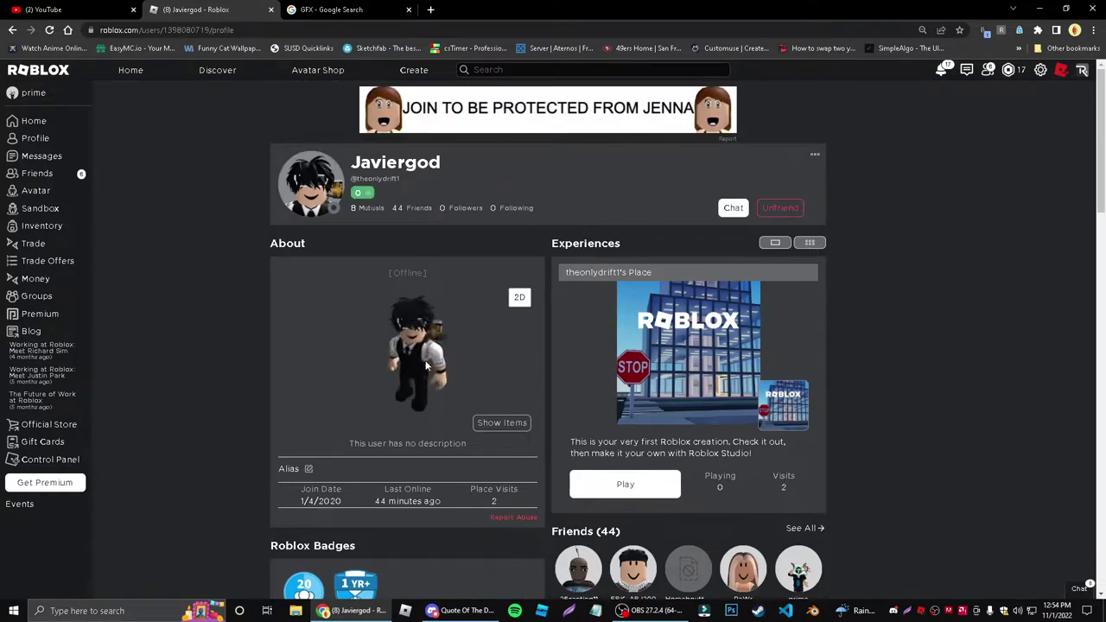
scroll(893, 334, "down", 1)
scroll(893, 333, "up", 1)
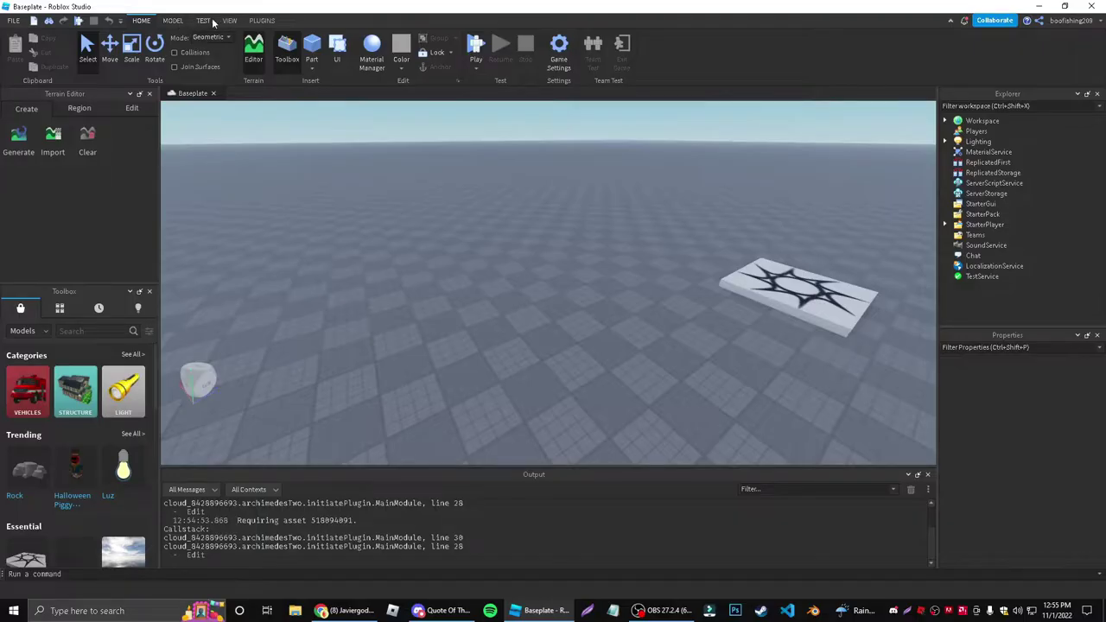
Step: In Roblox Studio, use the Load Character plugin to spawn the friend's avatar as an R6 character by entering the profile's username
left_click(262, 20)
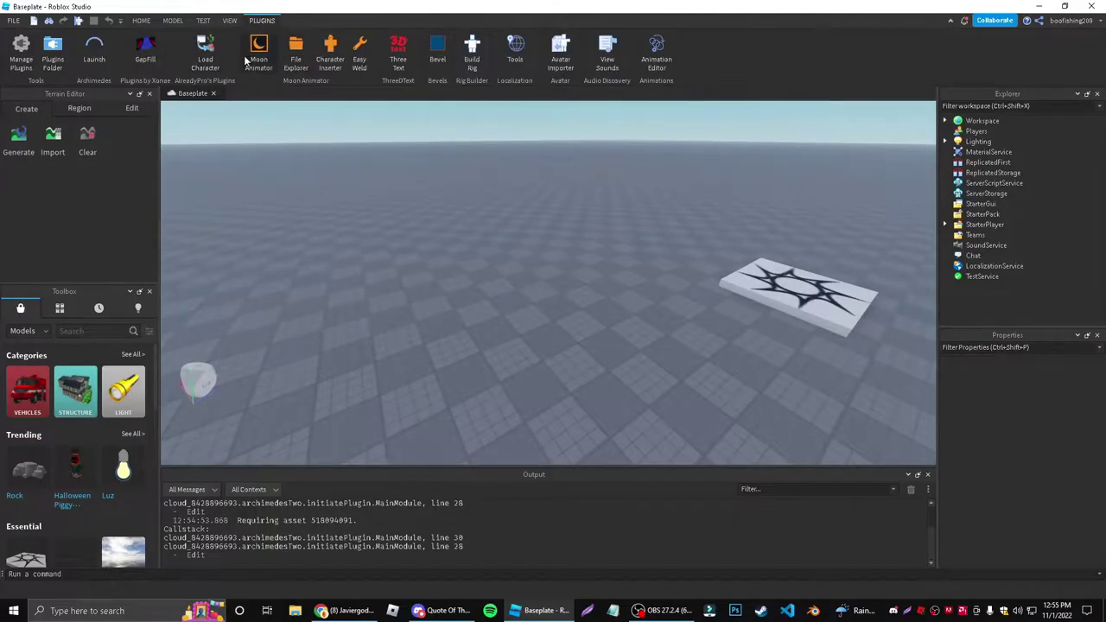
left_click(208, 60)
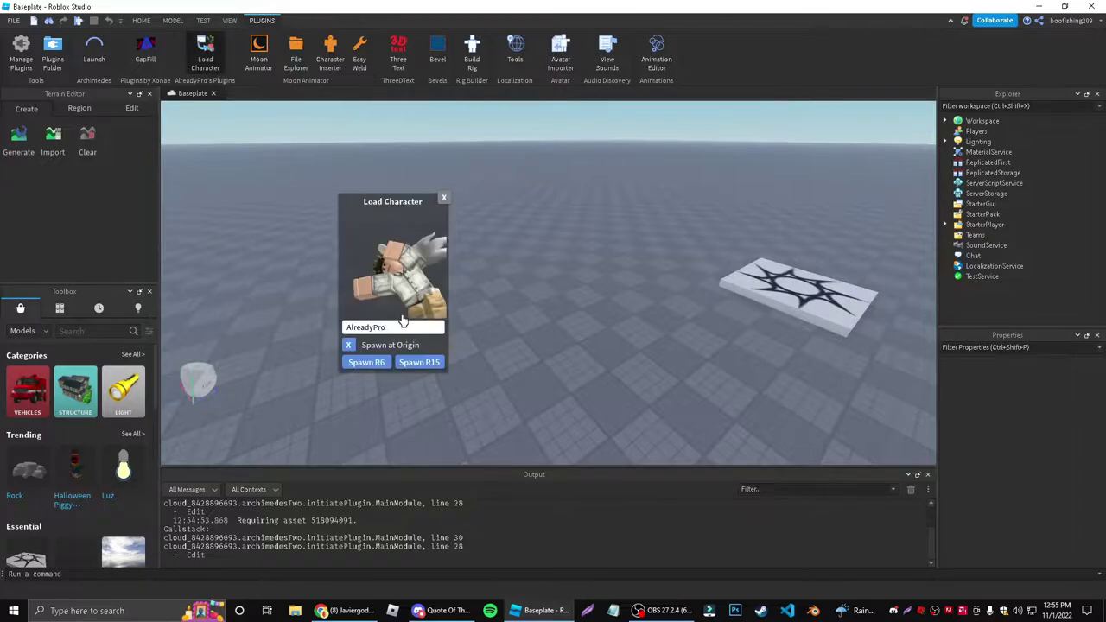
double_click(404, 327)
type("theonlydrift1")
key("Return")
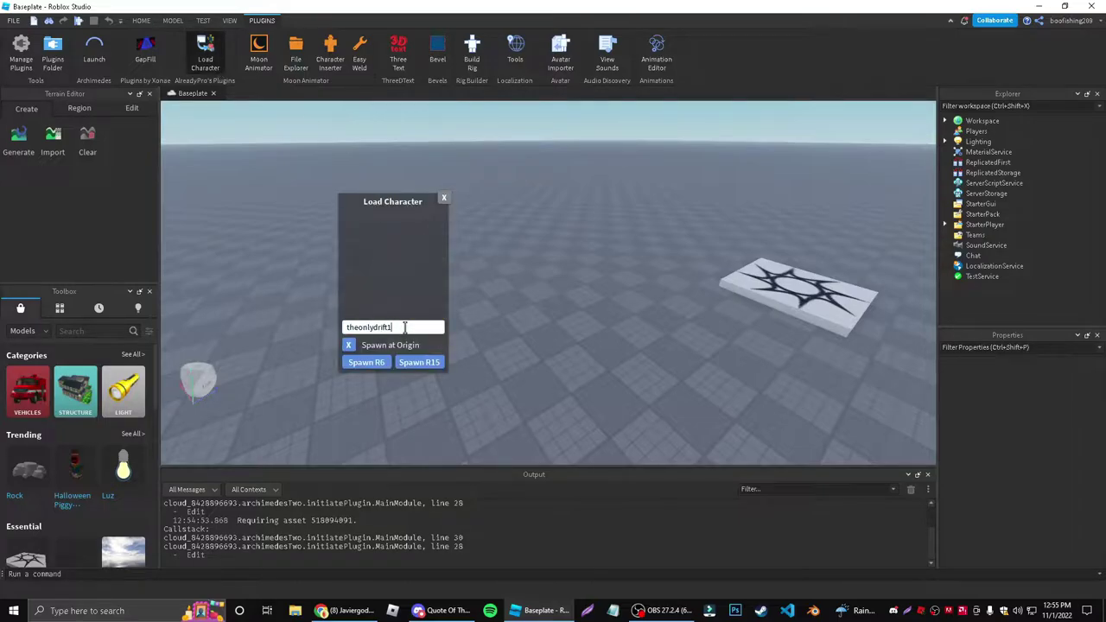
left_click(383, 365)
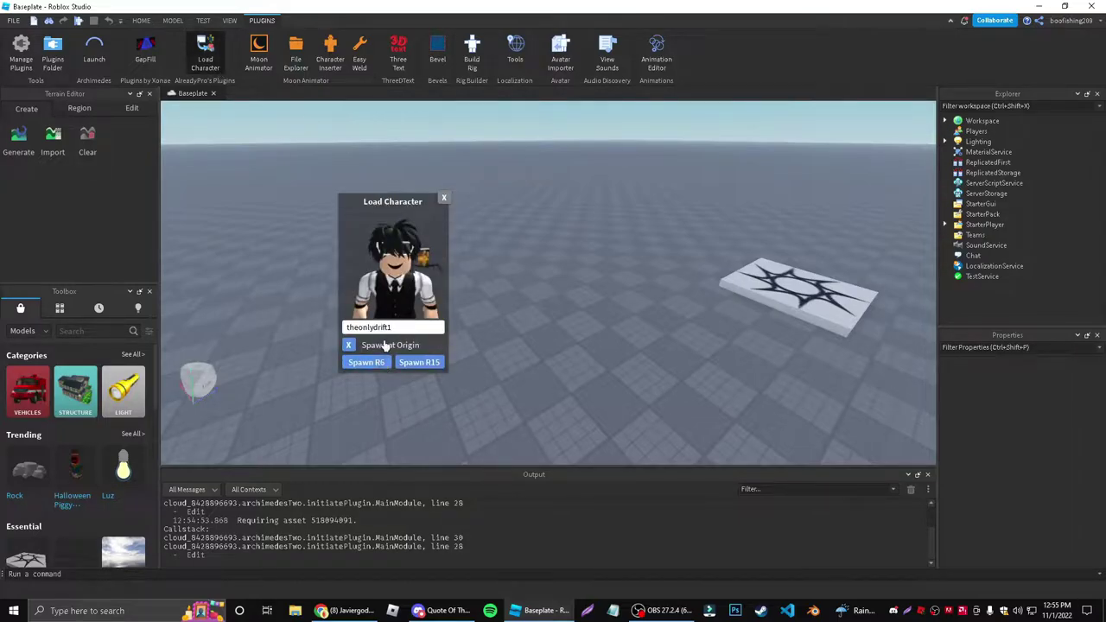
right_click_drag(711, 313, 705, 327)
scroll(705, 326, "down", 2)
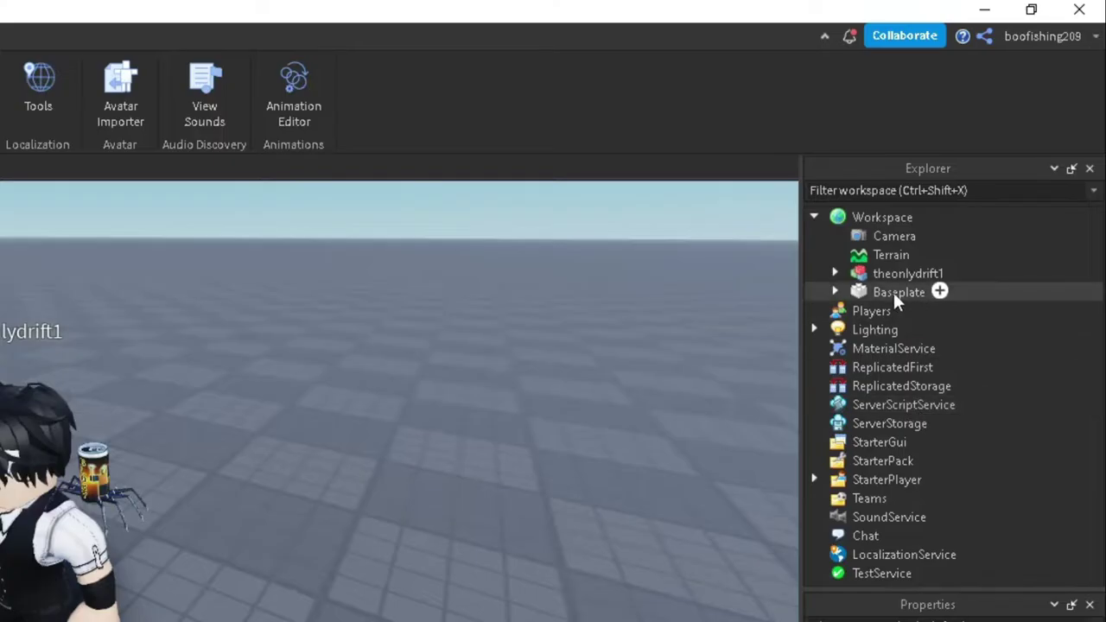
Step: Export the spawned character model as an OBJ file named after the friend into the Roblox GFX Rig And Graphics folder in Pictures
left_click(994, 151)
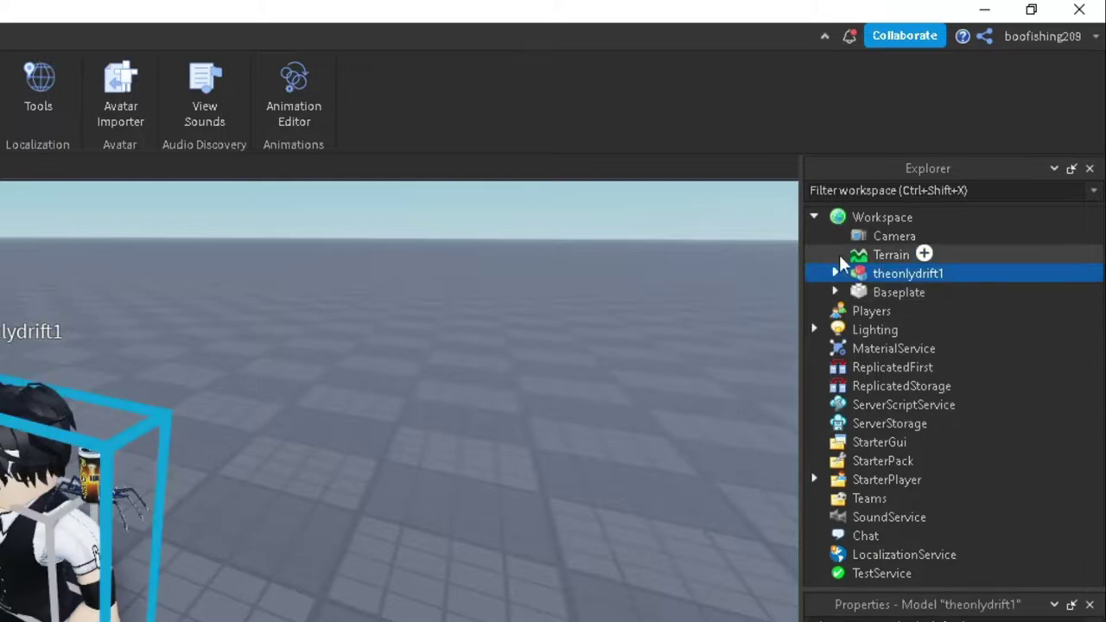
right_click(983, 152)
left_click(899, 269)
right_click(900, 268)
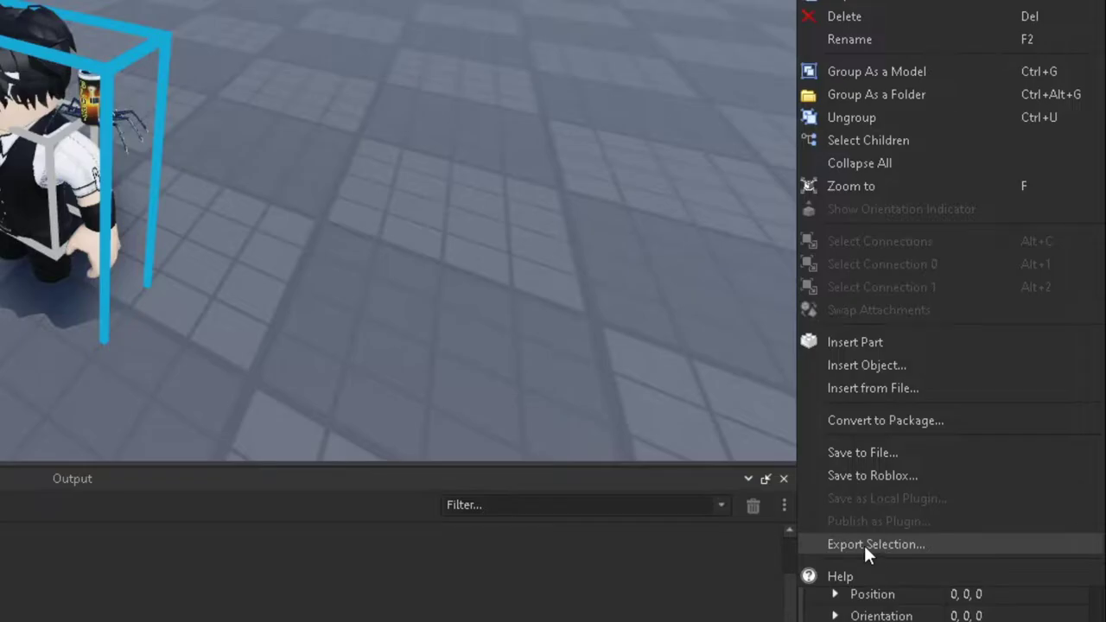
left_click(865, 546)
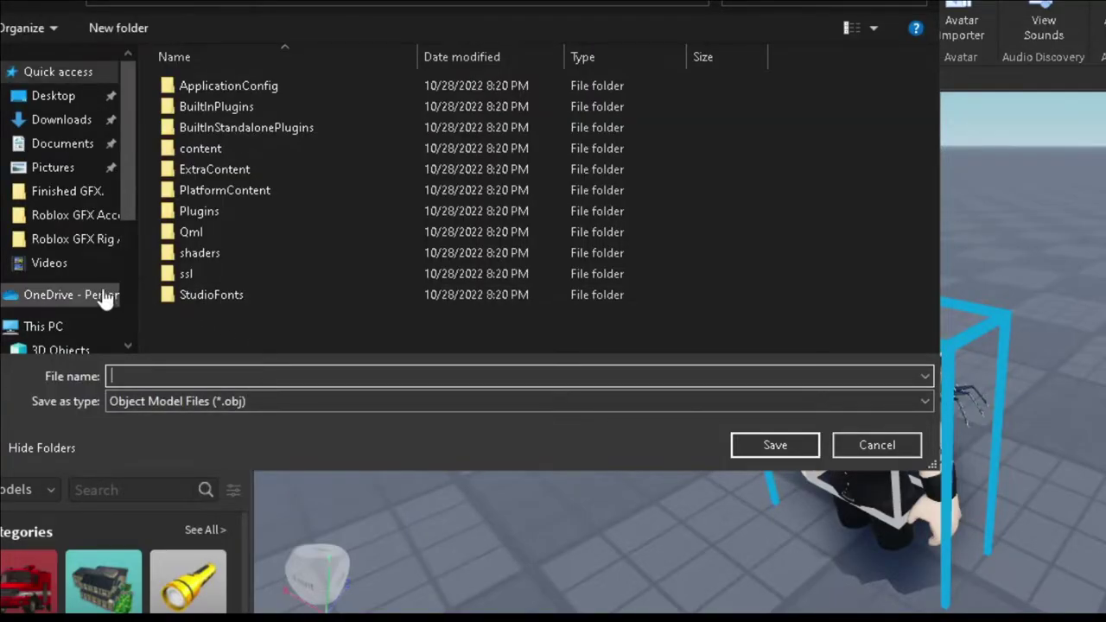
scroll(34, 288, "down", 4)
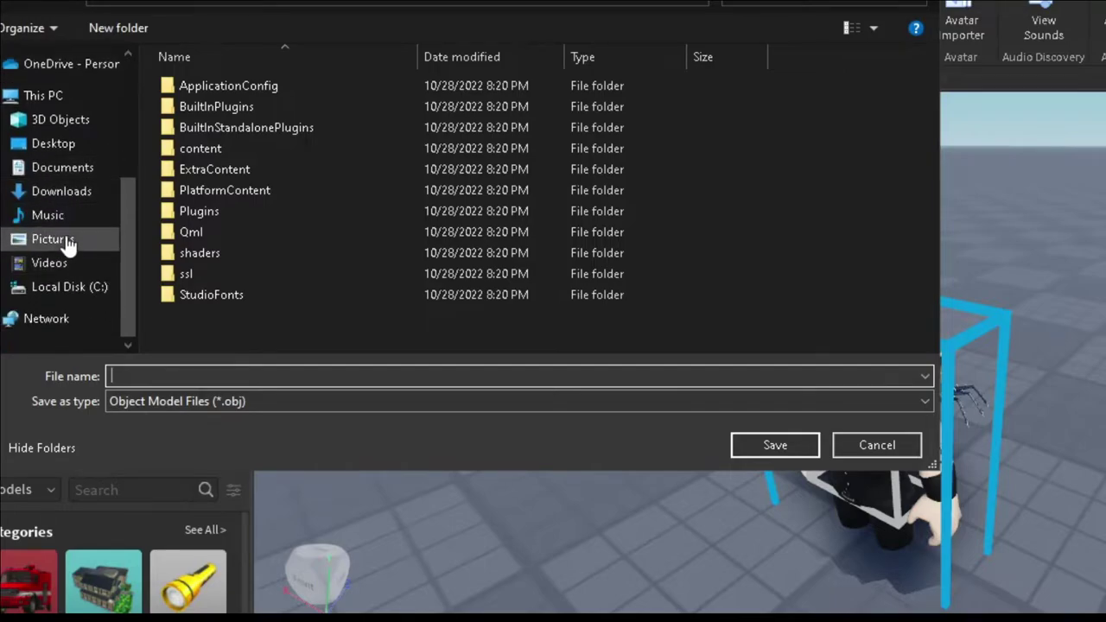
left_click(53, 239)
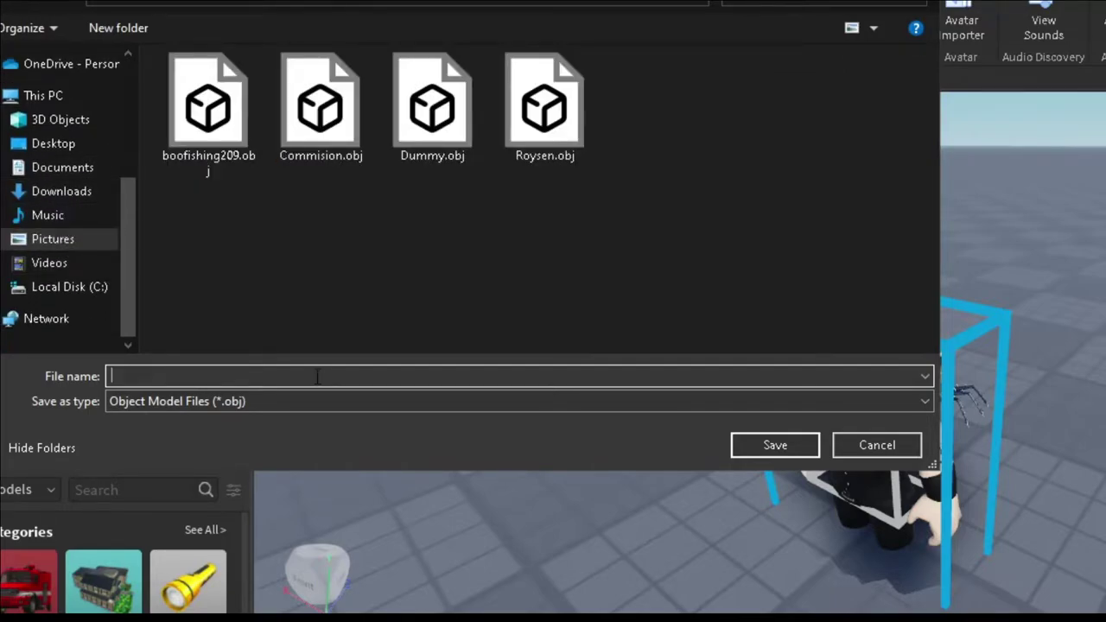
left_click(317, 377)
type("Franisco")
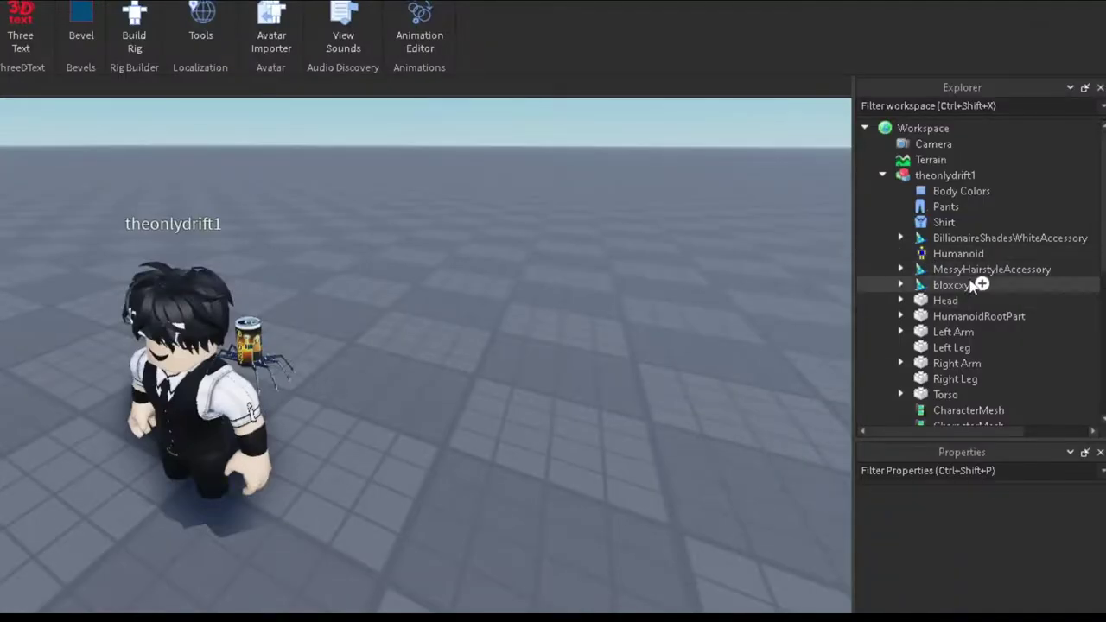
Step: Export the character's BillionaireShadesWhiteAccessory, MessyHairstyleAccessory and bloxcxy accessories together as an OBJ file under Pictures
scroll(972, 285, "down", 6)
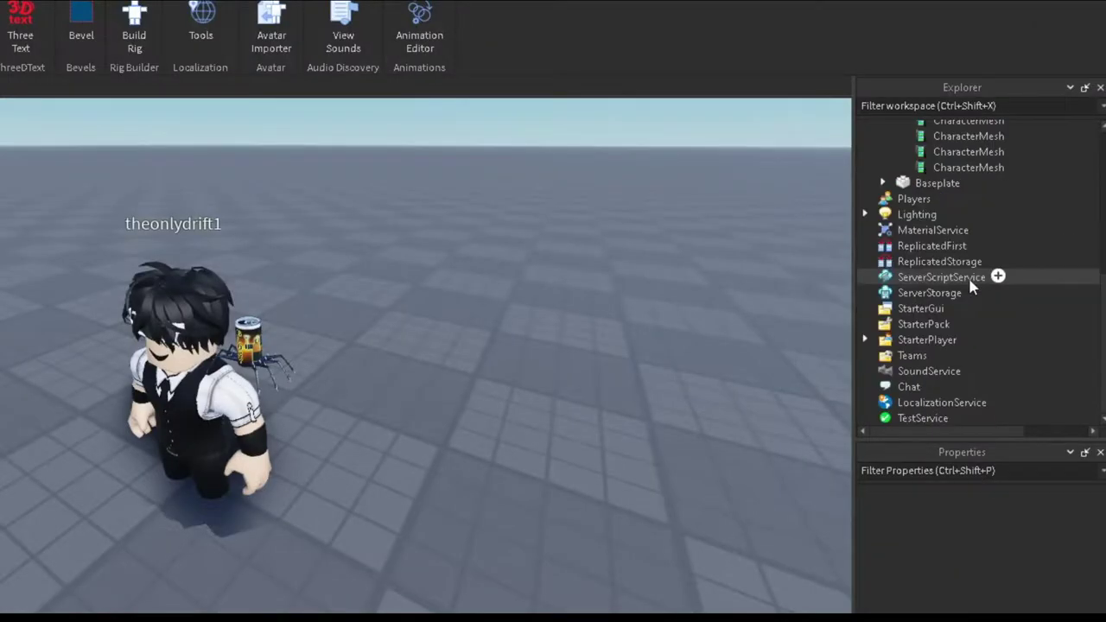
scroll(967, 293, "up", 5)
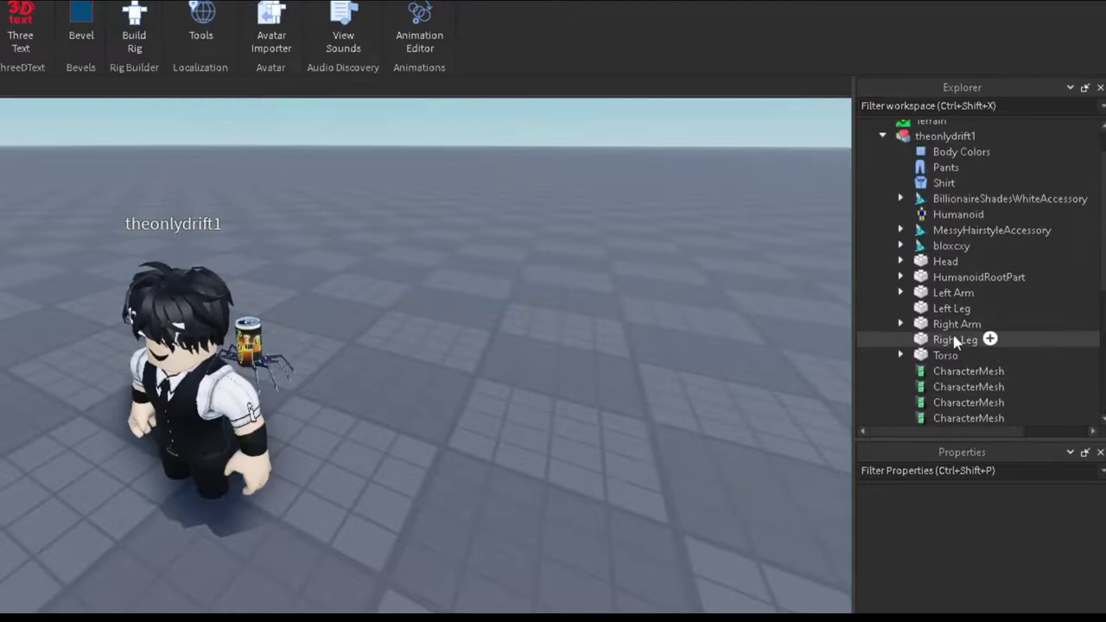
left_click(950, 246)
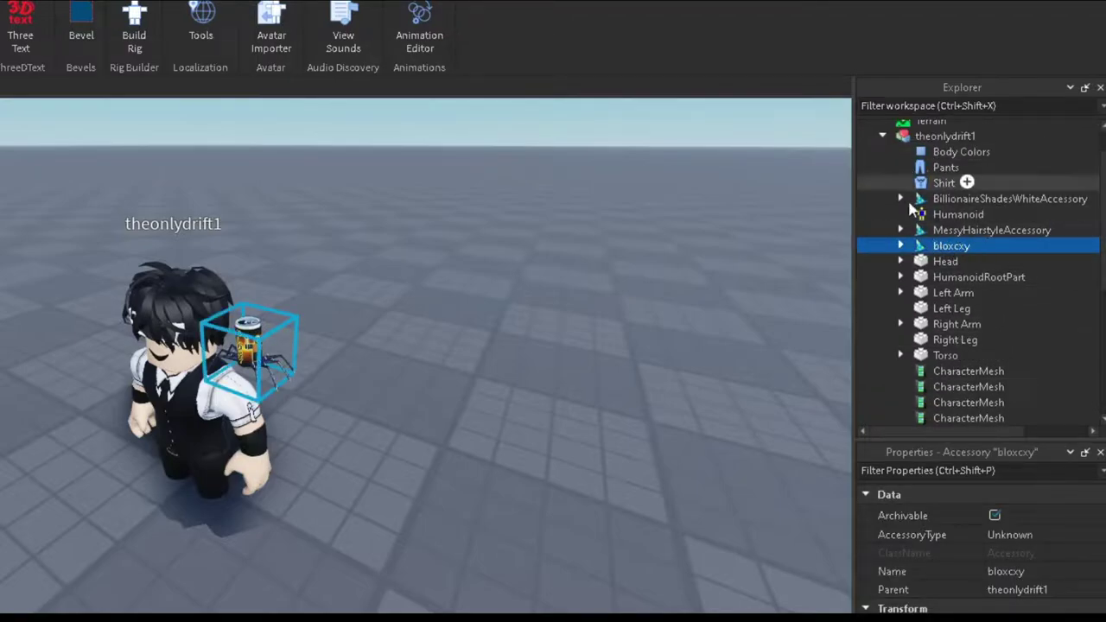
left_click(950, 229, "ctrl")
left_click(938, 200, "ctrl")
left_click_drag(1063, 228, 942, 212)
right_click(947, 197)
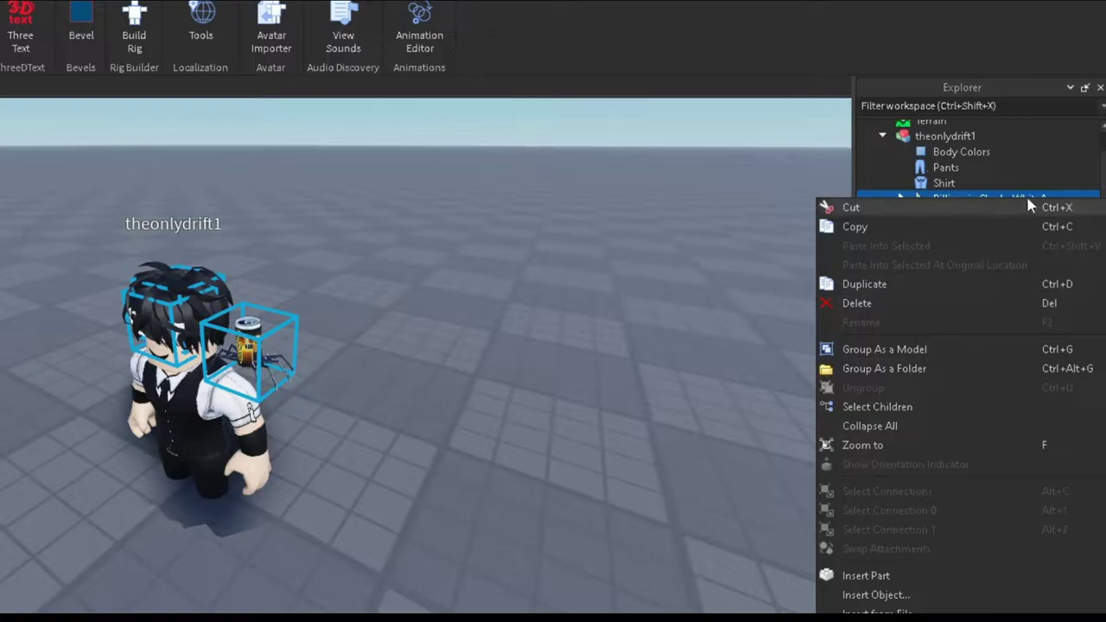
left_click(1086, 563)
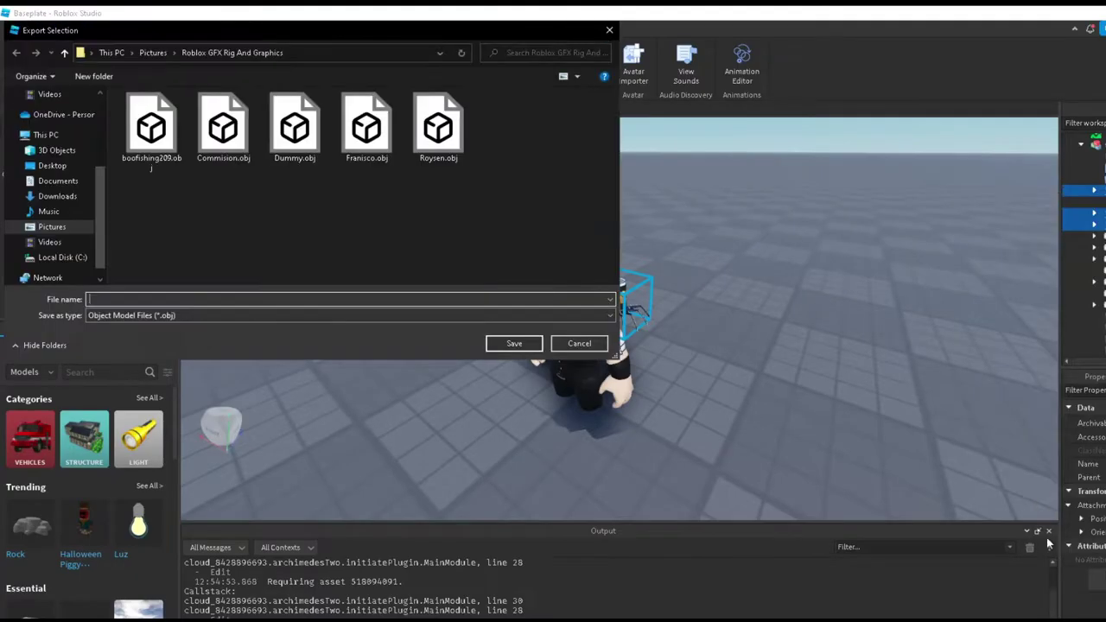
left_click(52, 228)
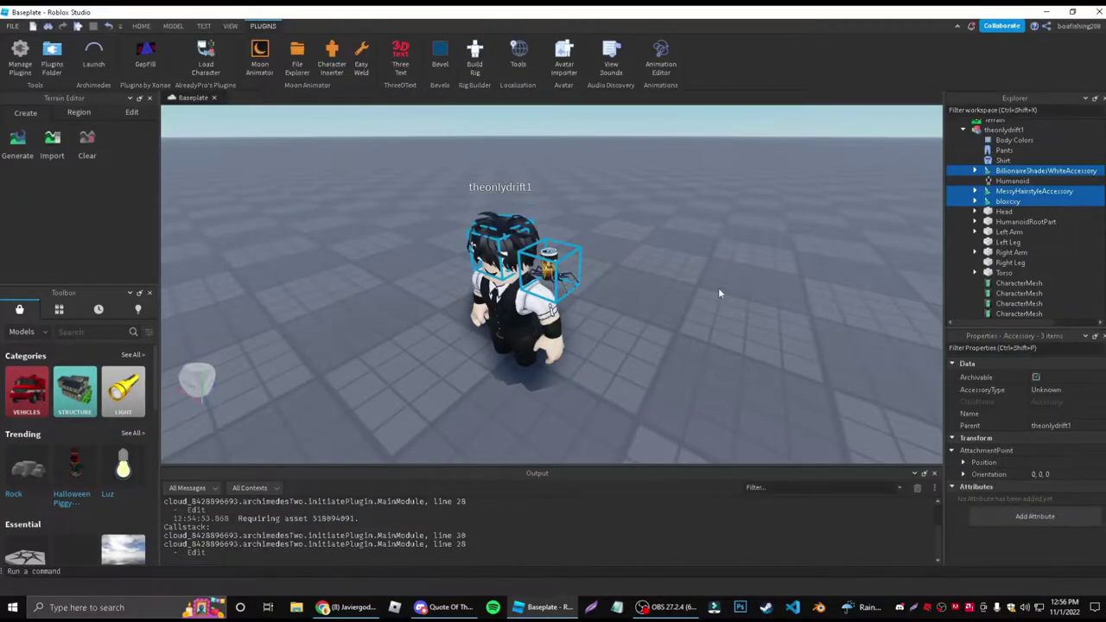
scroll(718, 287, "down", 5)
scroll(699, 295, "up", 5)
left_click(706, 285)
scroll(706, 284, "down", 4)
right_click_drag(706, 284, 725, 337)
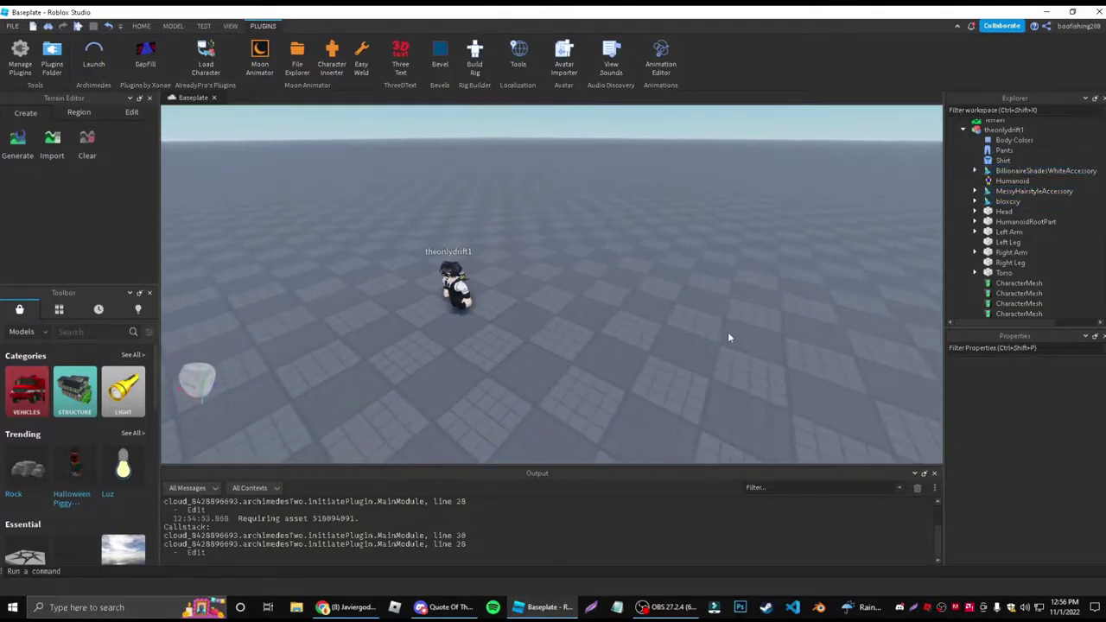
Step: Open the recent rig file PaintRigV3.blend in Blender
right_click(818, 606)
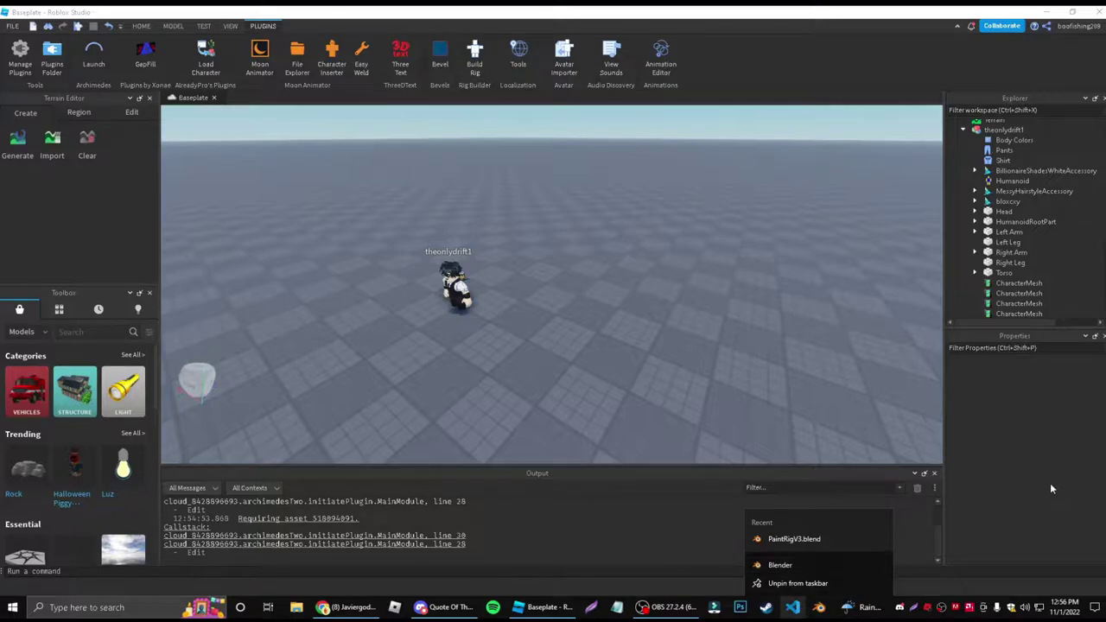
left_click(1014, 483)
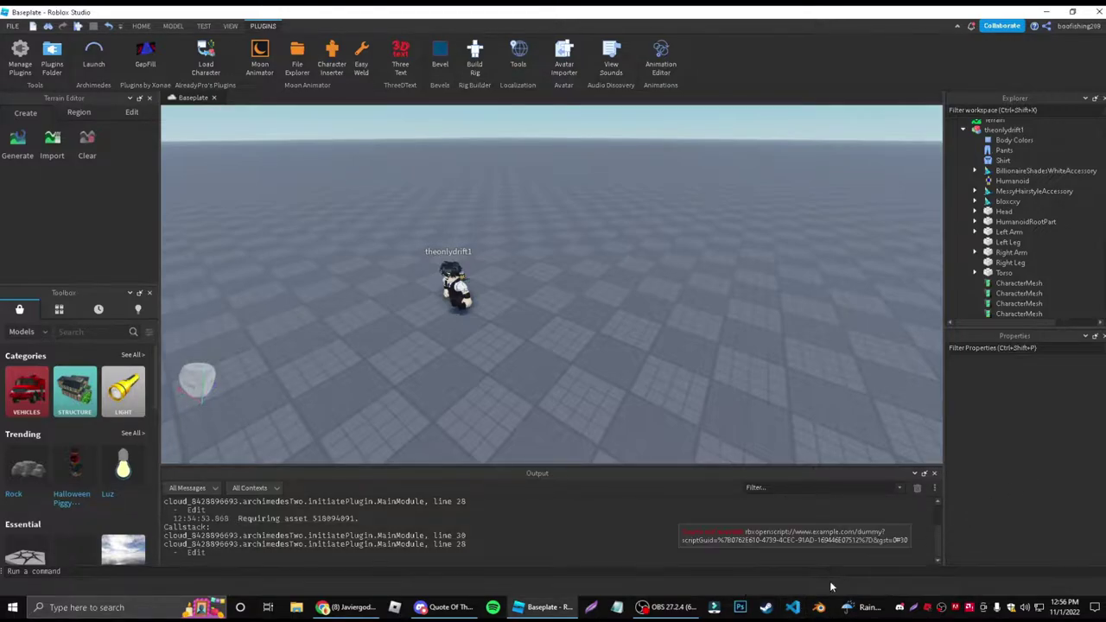
right_click(818, 608)
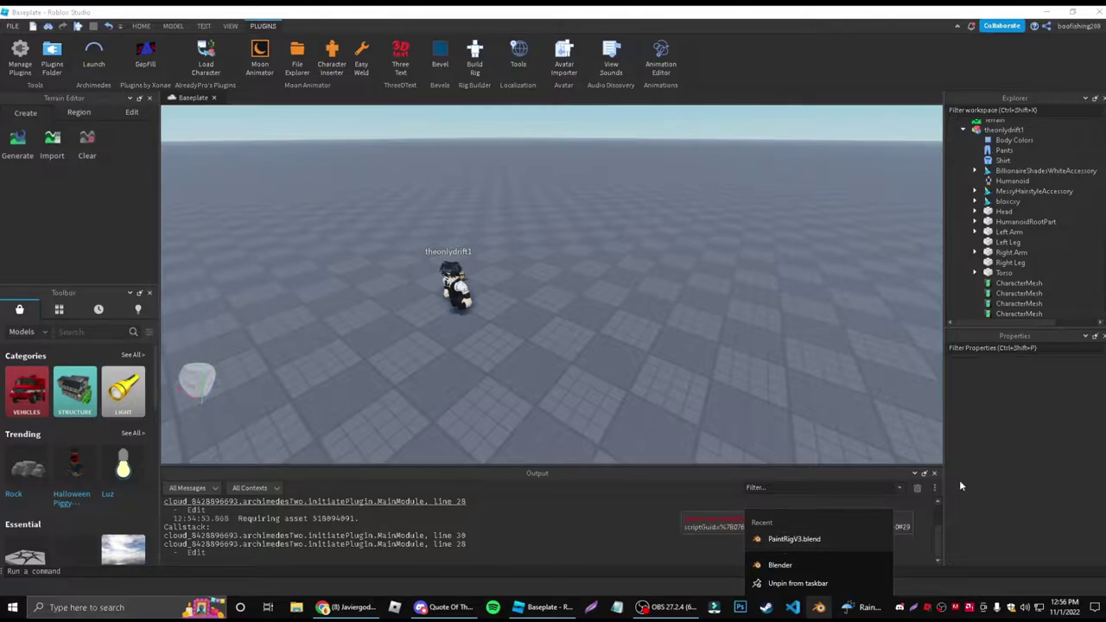
left_click(1020, 472)
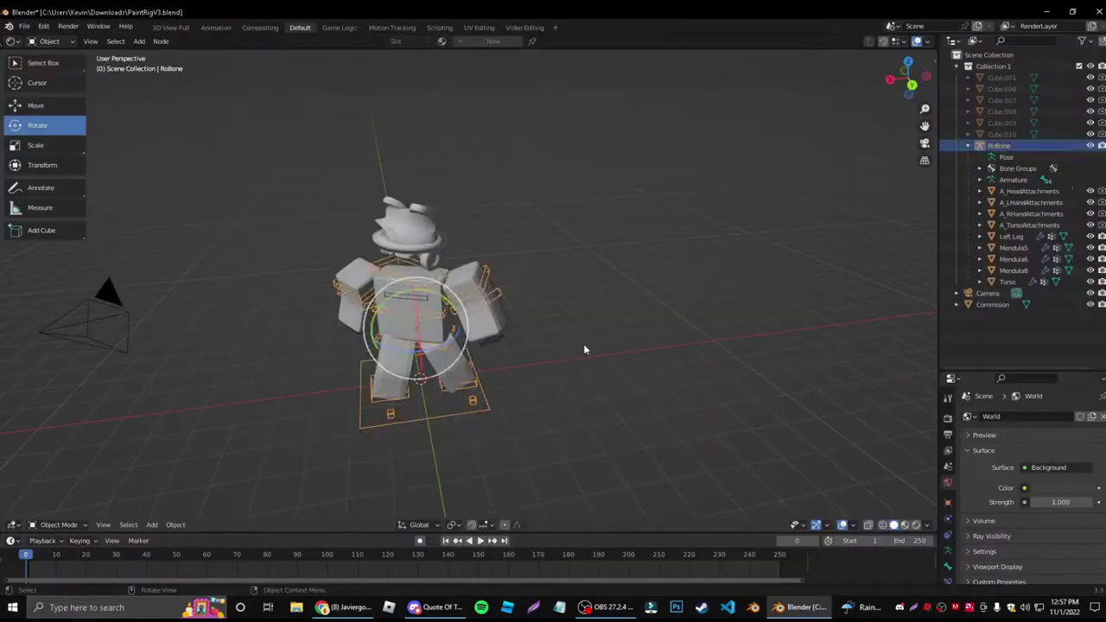
left_click(584, 345)
middle_click_drag(585, 344, 642, 332)
key("a")
key("w")
left_click(773, 288)
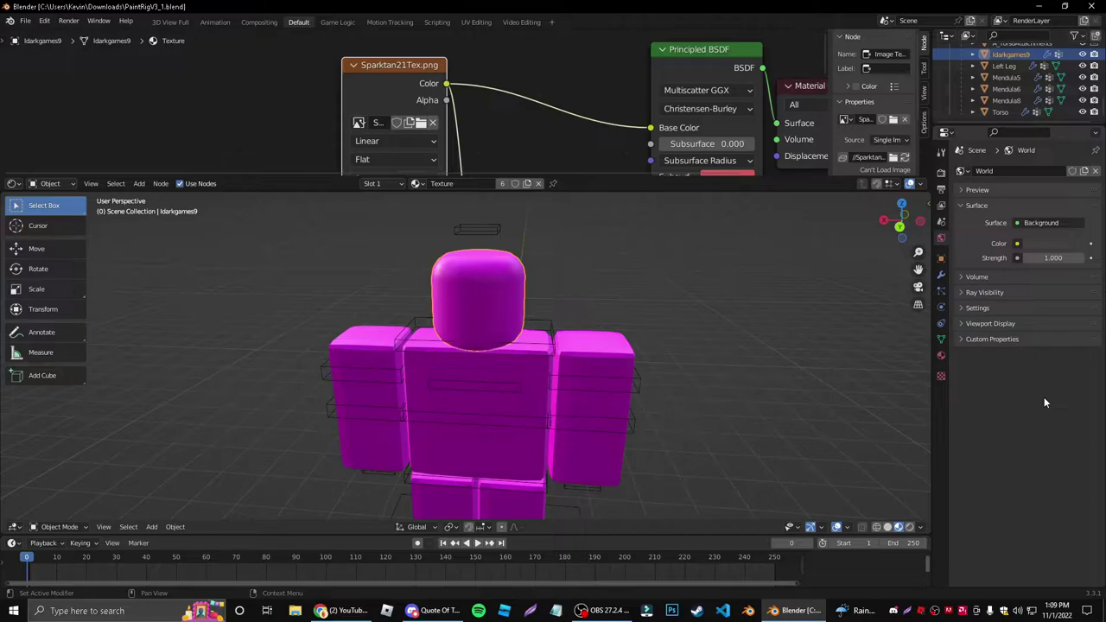
Step: Deselect the head mesh and shrink the shader editor to give the 3D viewport more room
left_click(825, 395)
scroll(507, 104, "up", 2)
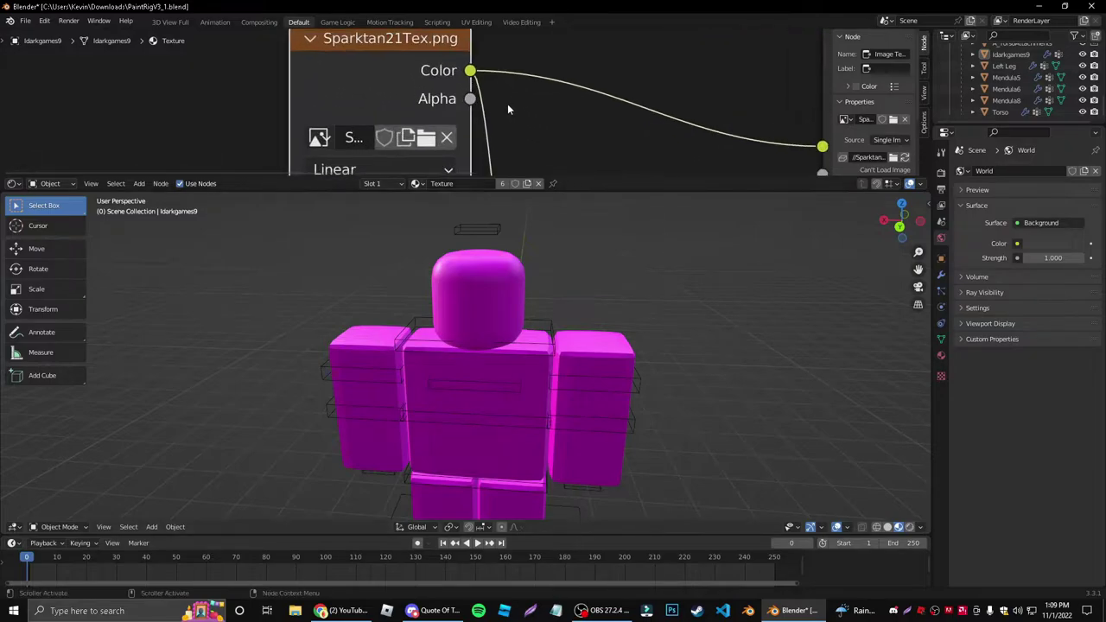
scroll(541, 105, "up", 3)
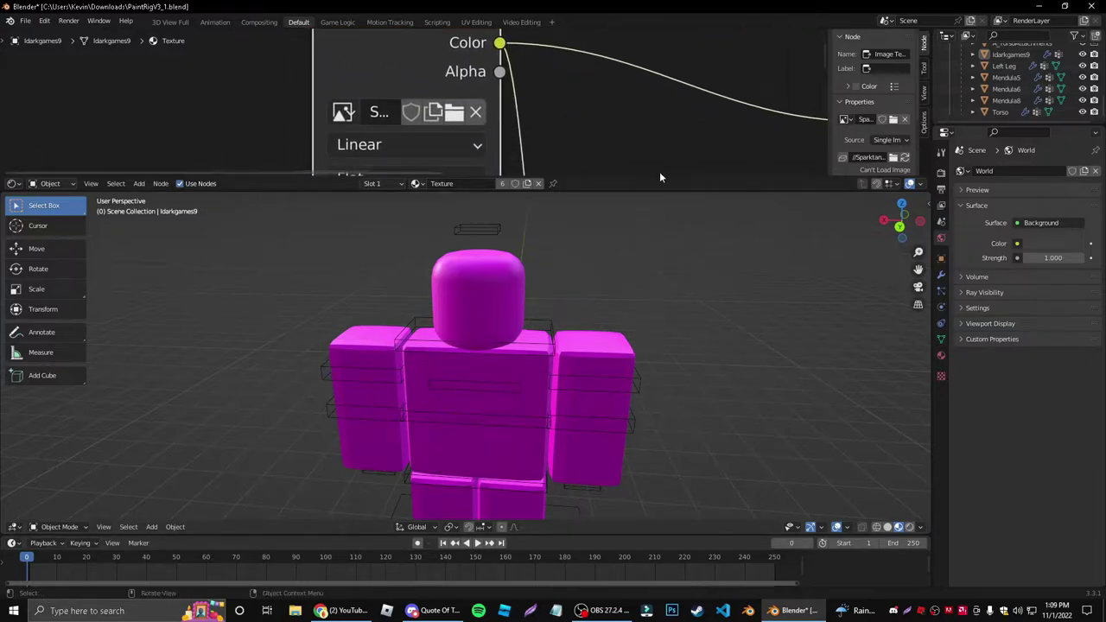
left_click_drag(644, 190, 658, 59)
scroll(678, 300, "down", 3)
middle_click_drag(676, 300, 735, 259)
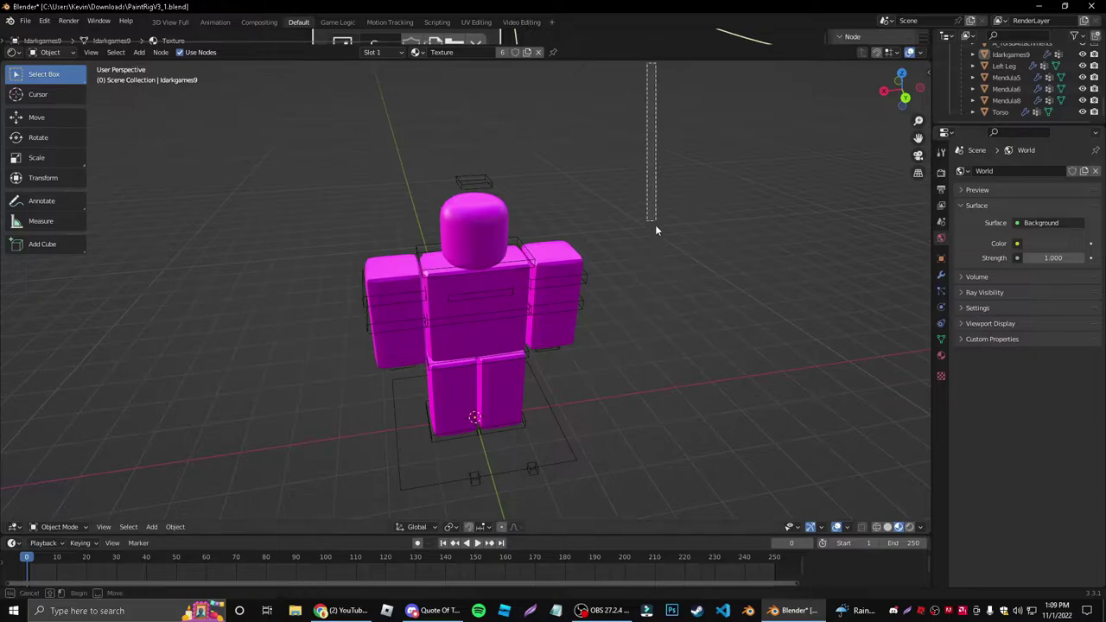
Step: Readjust the split so the shader editor shows the texture node above the full rig in the 3D viewport
left_click_drag(663, 58, 661, 302)
scroll(637, 179, "down", 4)
middle_click_drag(653, 225, 648, 185)
scroll(640, 181, "up", 8)
left_click_drag(635, 312, 636, 215)
scroll(614, 350, "up", 4)
scroll(626, 349, "down", 4)
middle_click_drag(636, 345, 630, 311)
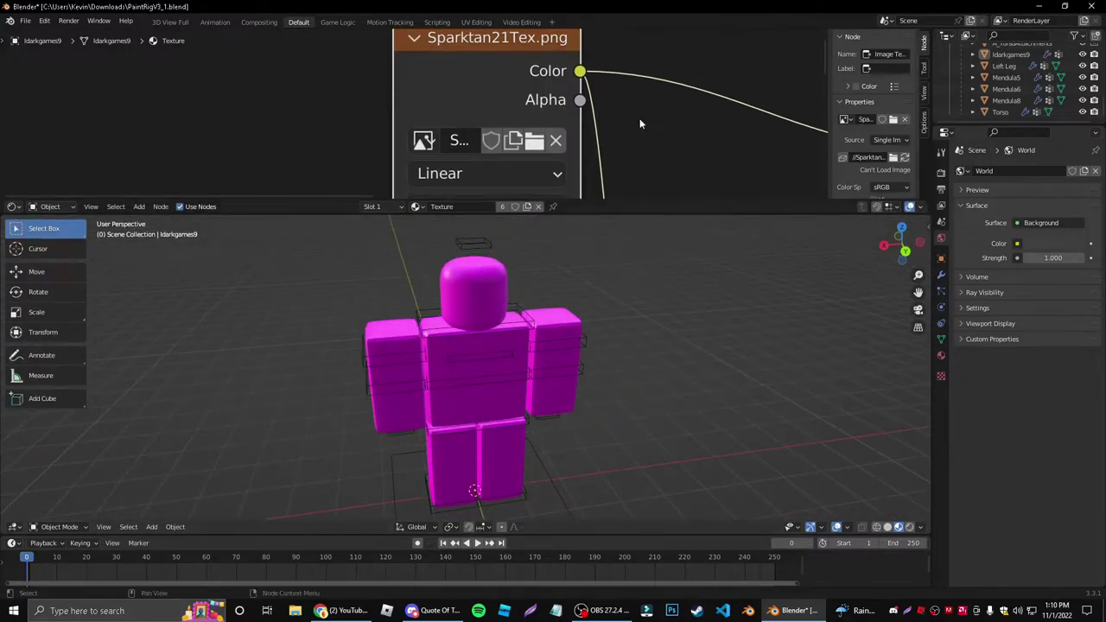
Step: Load Handle1_diff.png from the Roblox GFX Rig And Graphics folder in Pictures into the rig's image texture node
scroll(644, 139, "down", 5)
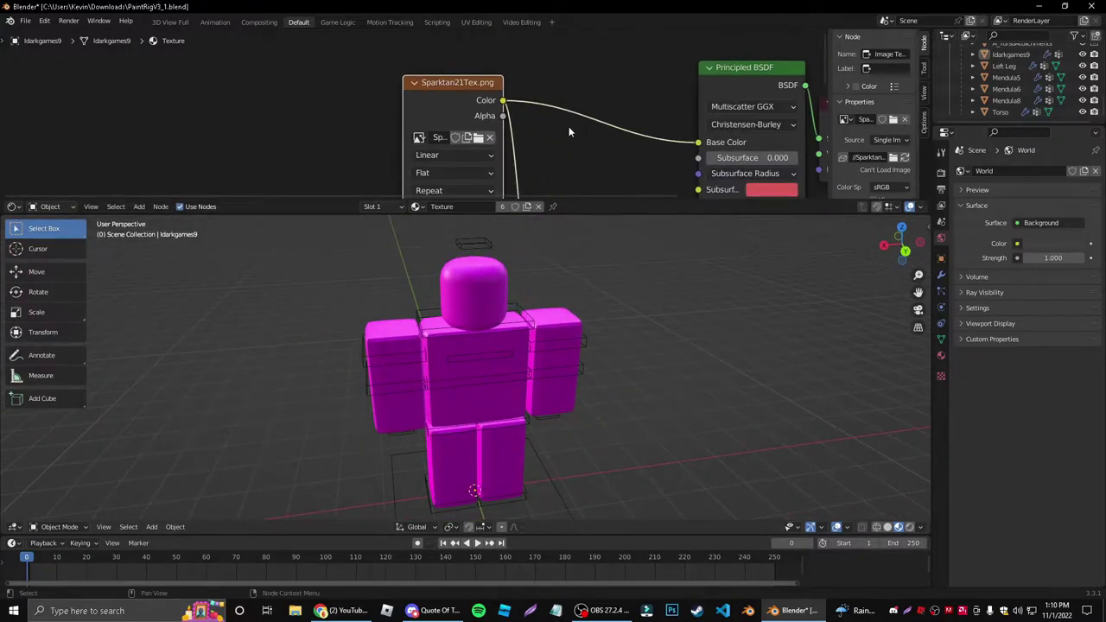
middle_click_drag(550, 132, 581, 75)
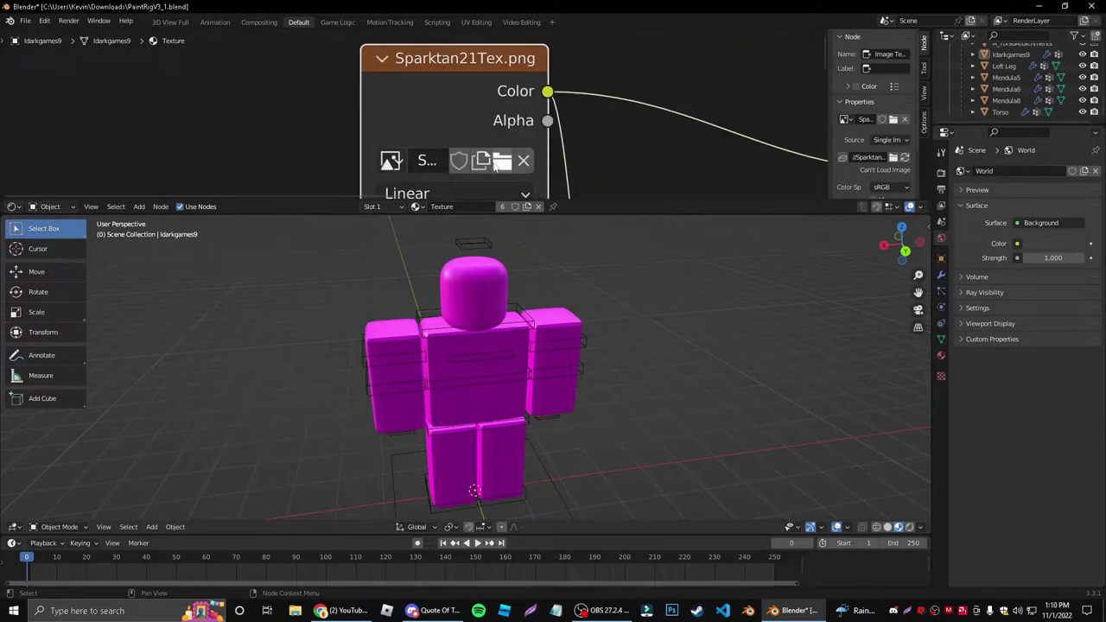
left_click(500, 162)
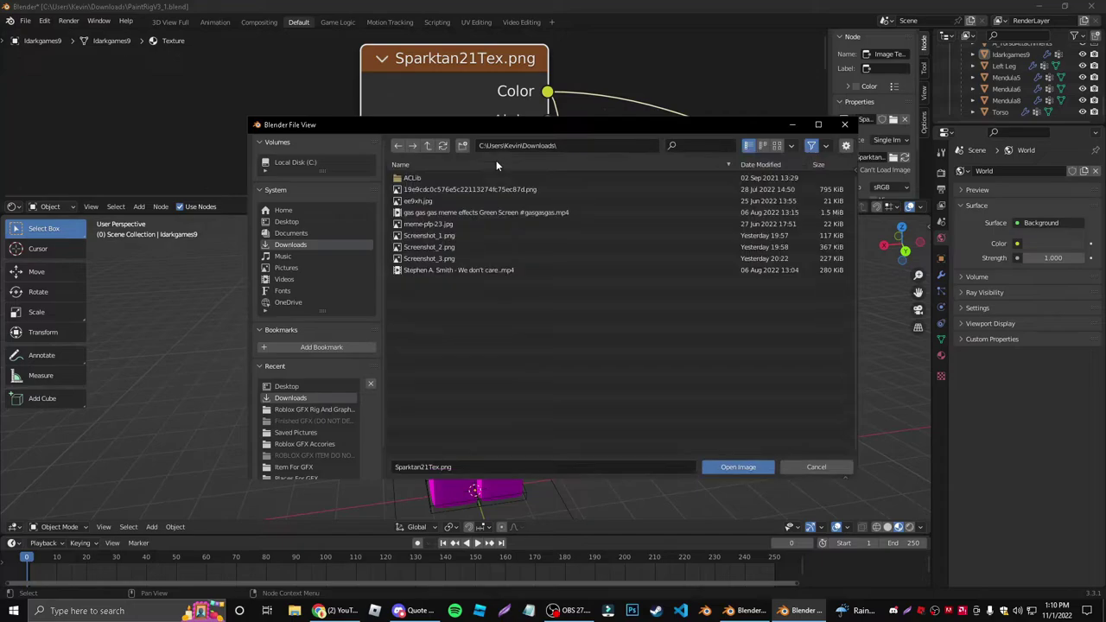
left_click(286, 268)
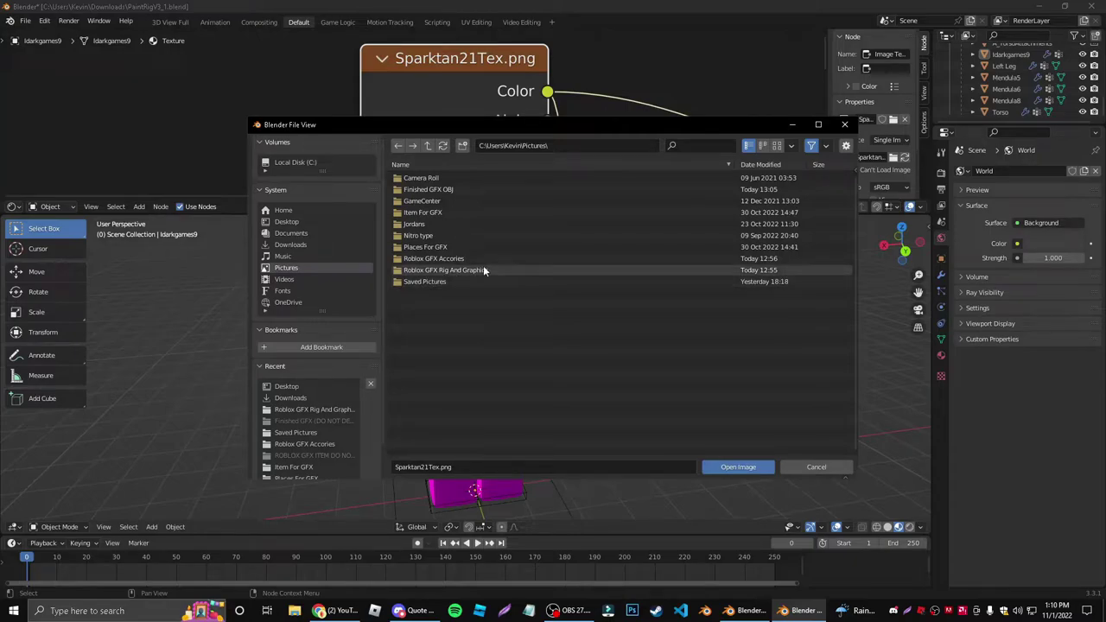
double_click(516, 270)
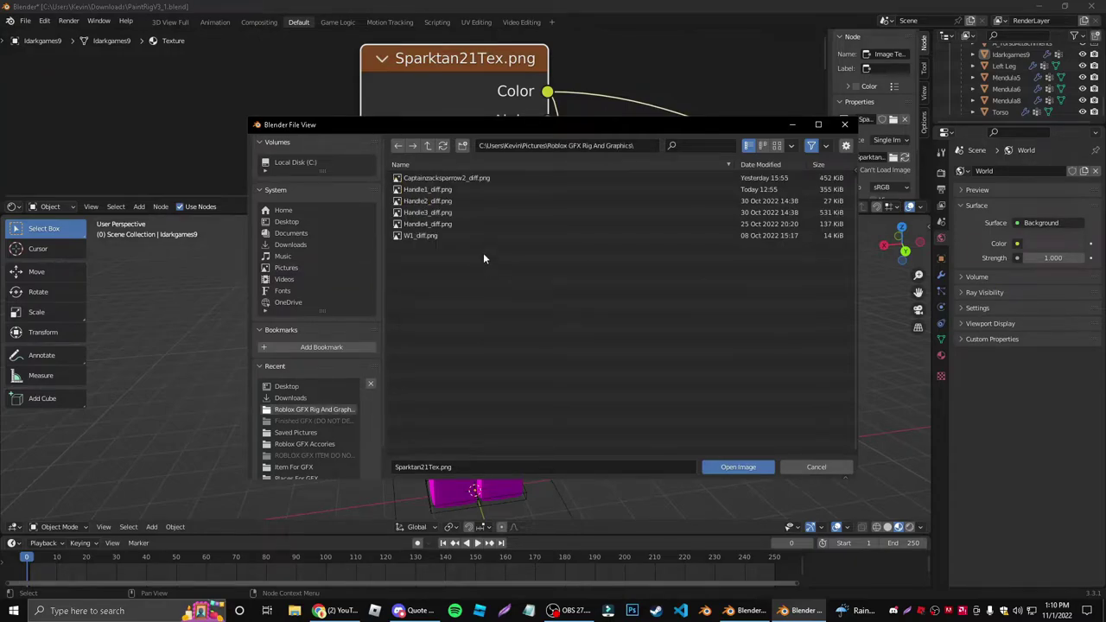
left_click(474, 189)
left_click(733, 468)
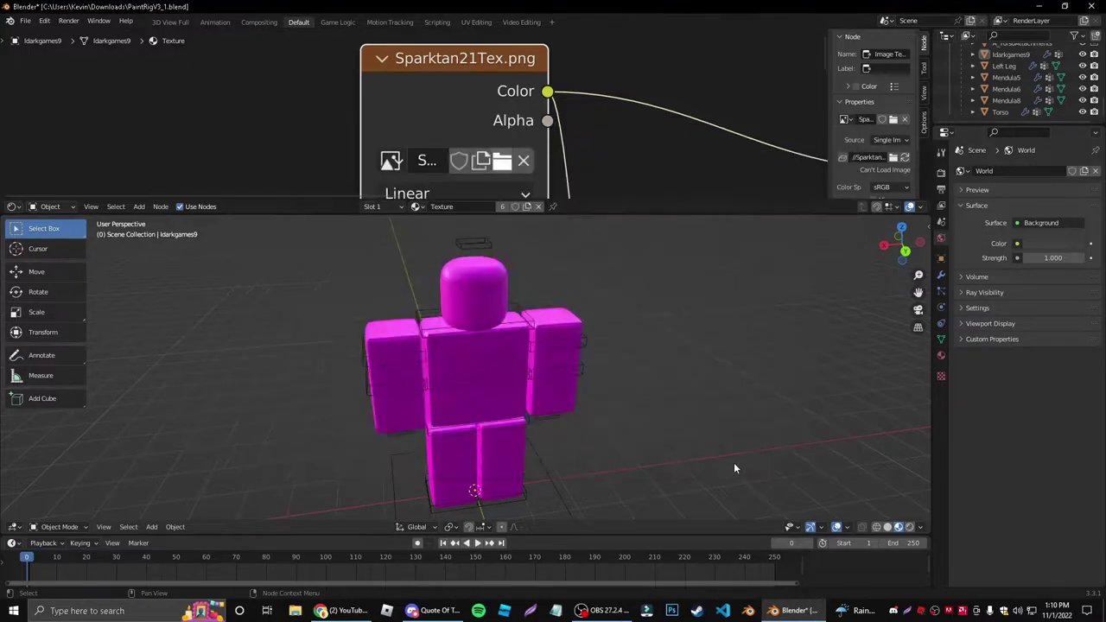
Step: Collapse the shader editor so the 3D viewport fills the workspace around the textured rig
middle_click_drag(701, 352, 669, 360)
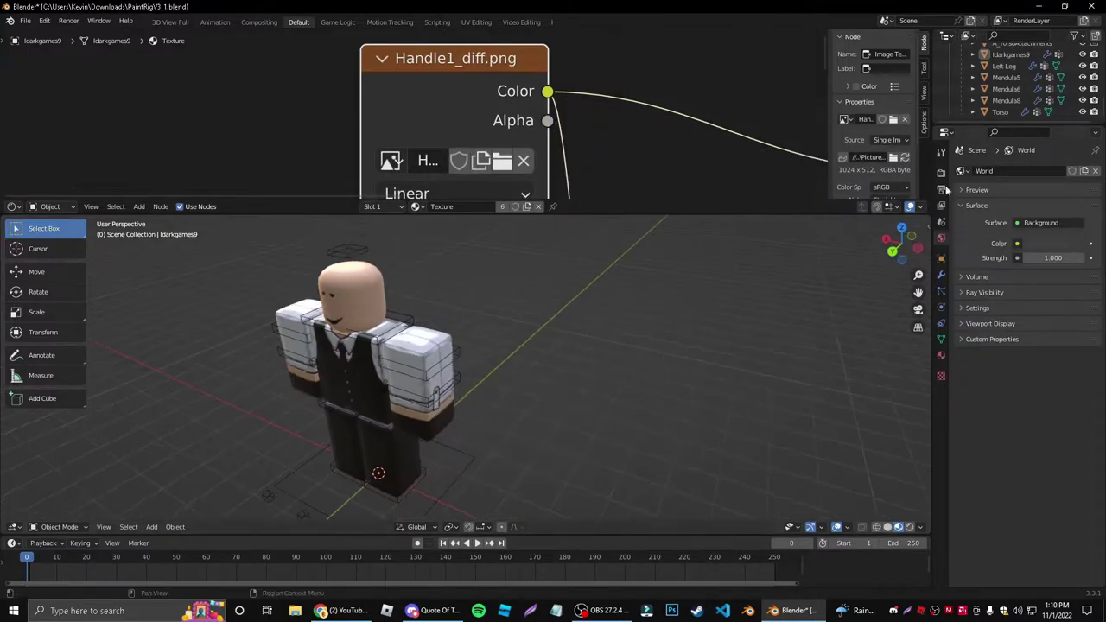
middle_click_drag(778, 226, 715, 236)
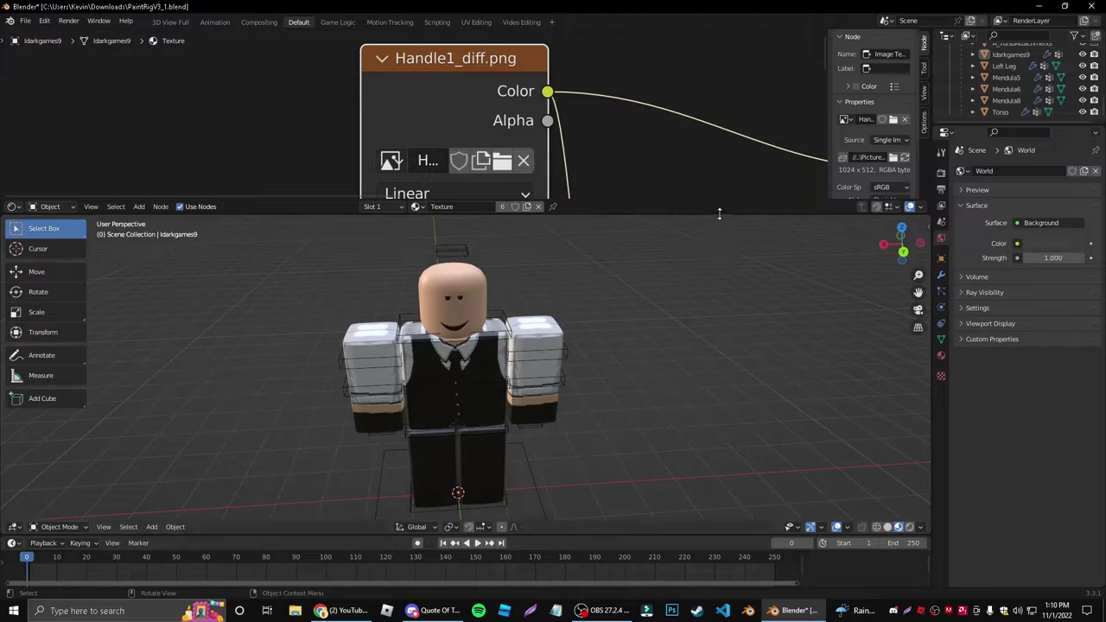
left_click_drag(718, 212, 671, 6)
scroll(630, 138, "down", 6)
scroll(630, 138, "down", 2)
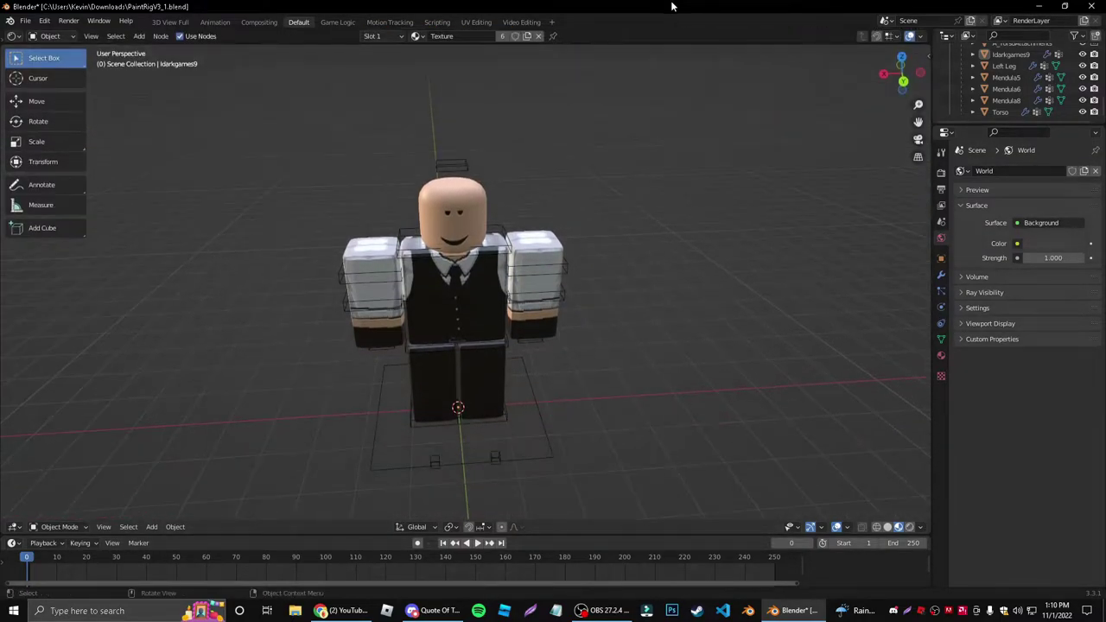
middle_click_drag(704, 220, 717, 230)
Step: Import Francisco Accories.obj from the Roblox GFX Accories folder with the legacy Wavefront importer
left_click(25, 22)
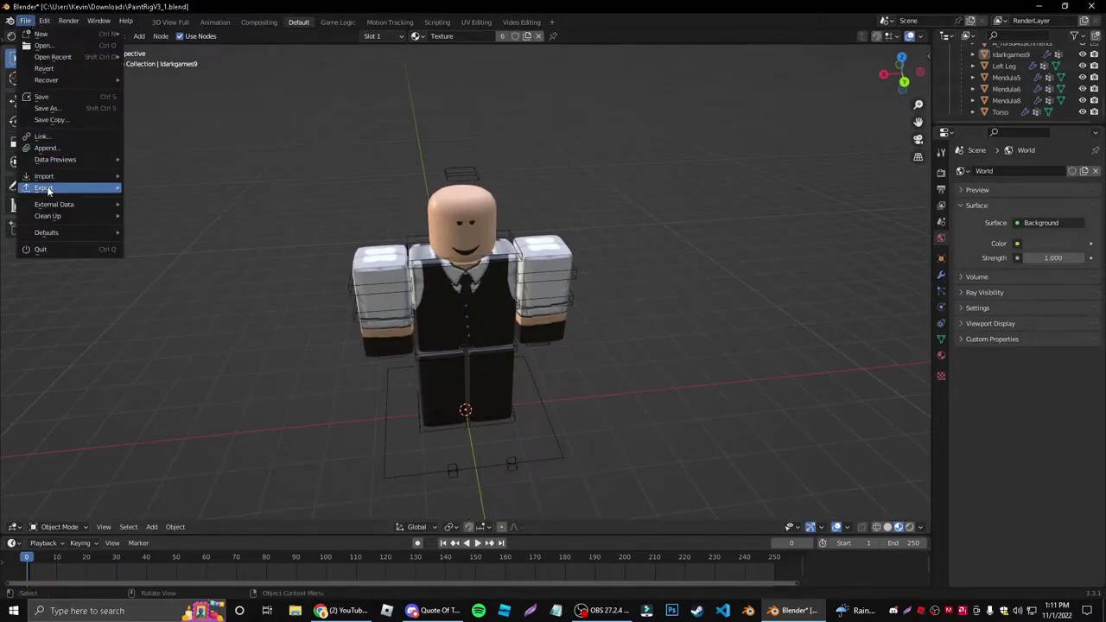
mouse_move(65, 180)
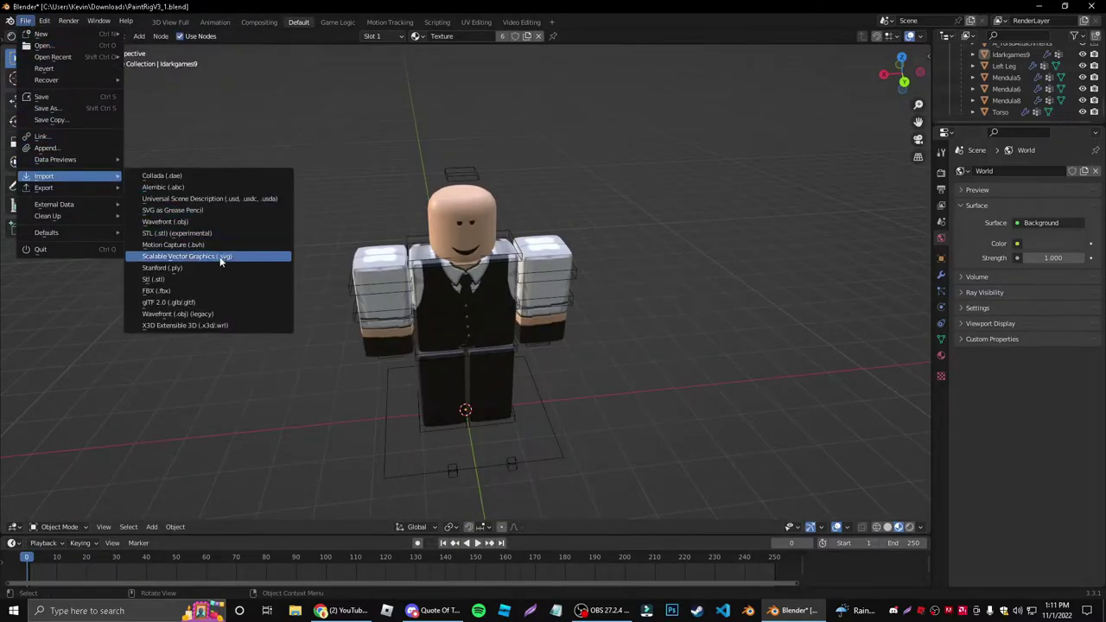
left_click(210, 313)
left_click(304, 269)
left_click(306, 278)
left_click(304, 443)
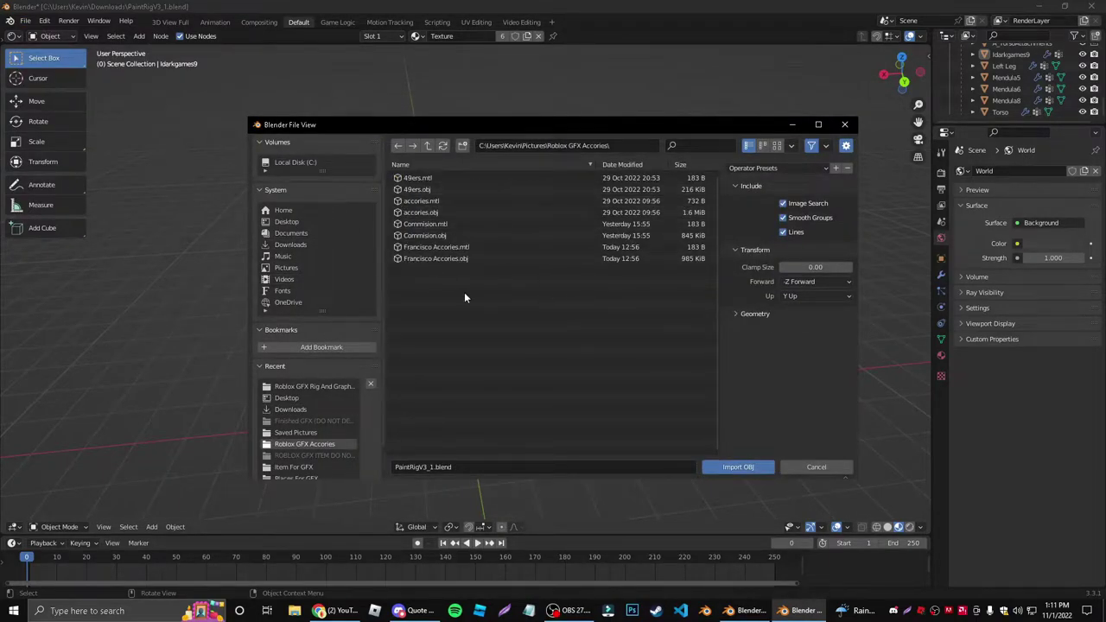
left_click(445, 258)
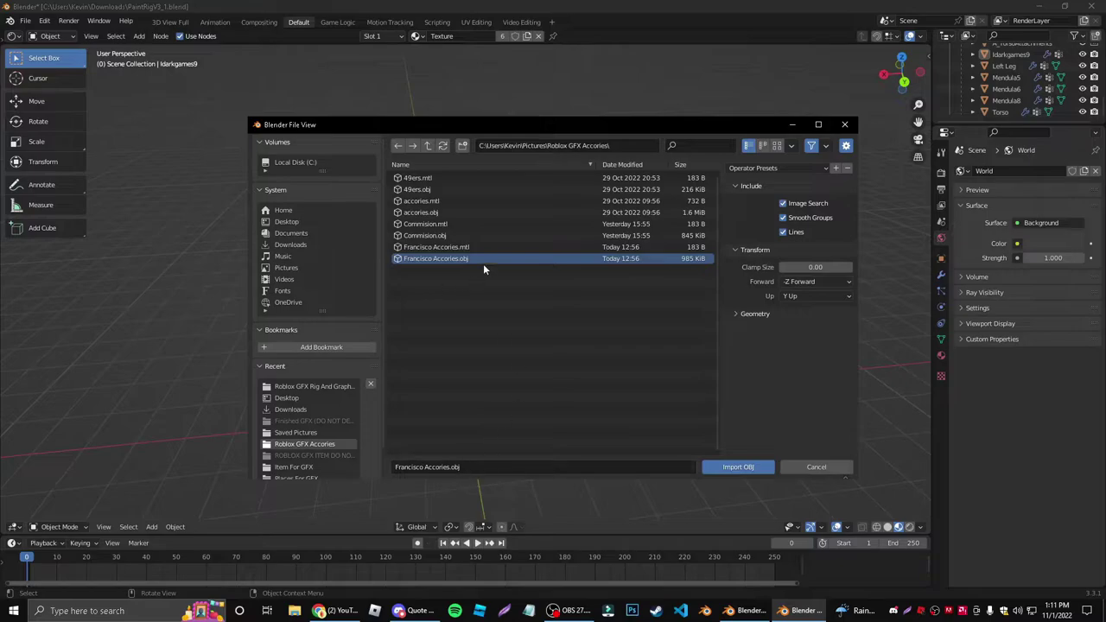
left_click(736, 466)
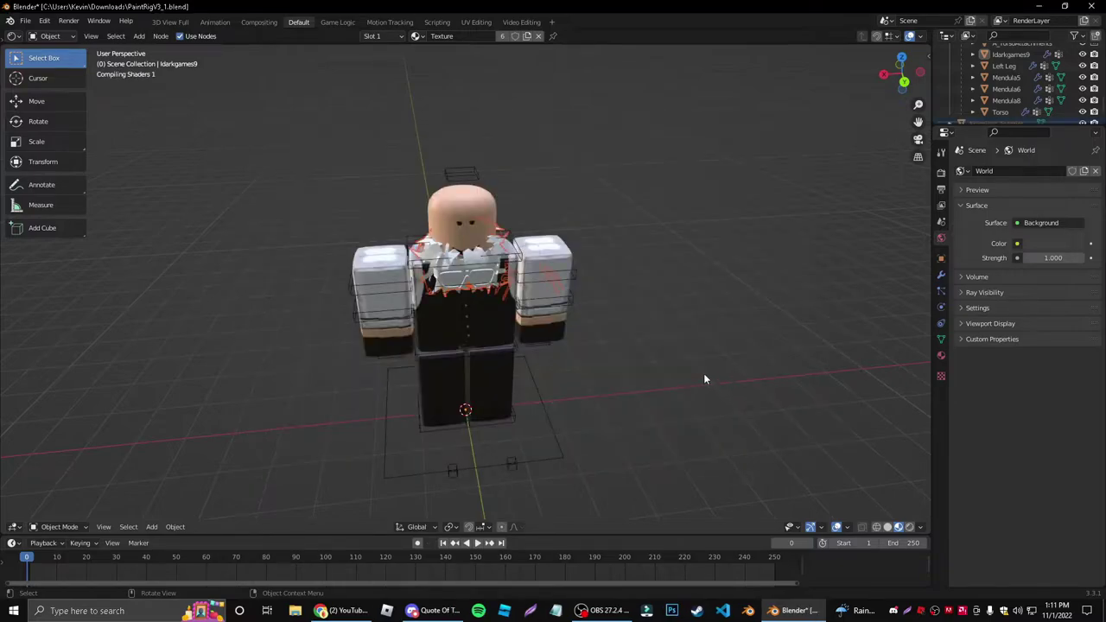
Step: Move the imported accessories straight up along the Z axis until the hair and shades sit on the head
mouse_move(691, 366)
middle_mouse_down()
mouse_move(733, 365)
mouse_move(707, 358)
middle_mouse_up()
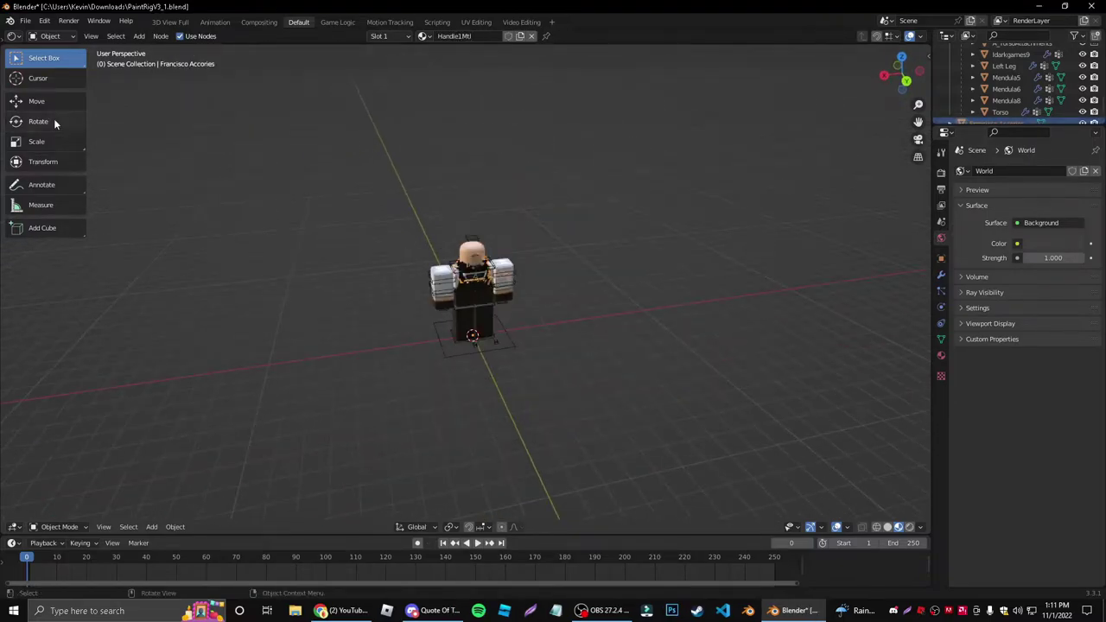
left_click(49, 102)
scroll(544, 318, "up", 5)
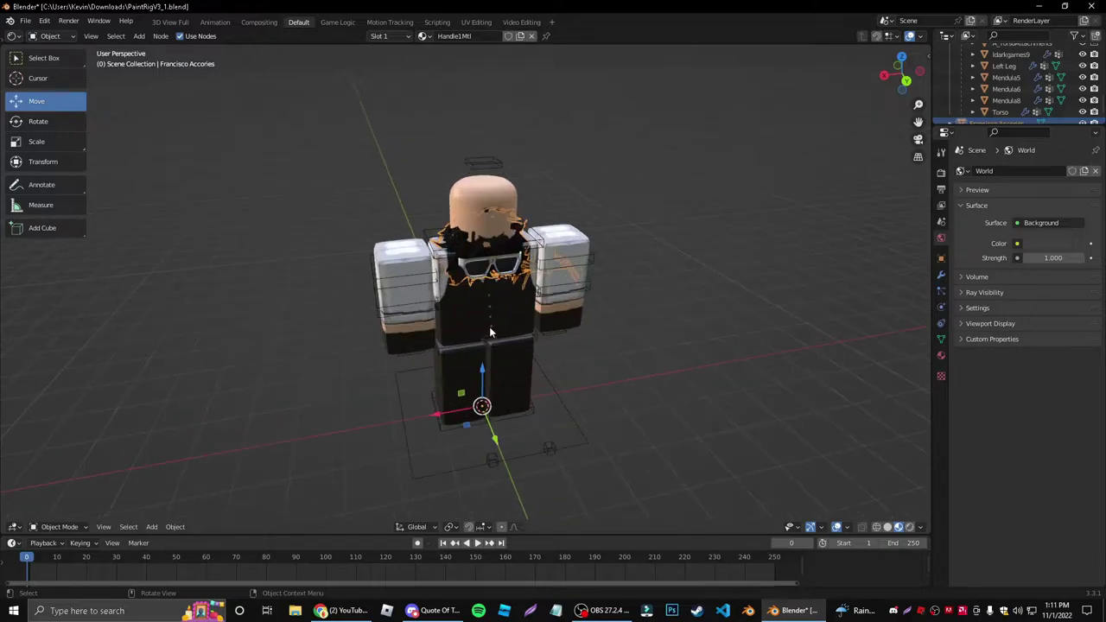
left_click_drag(481, 372, 481, 338)
left_click(747, 338)
middle_click_drag(746, 338, 702, 335)
Step: Fine-tune the accessories' height on the head and deselect them
left_click(485, 198)
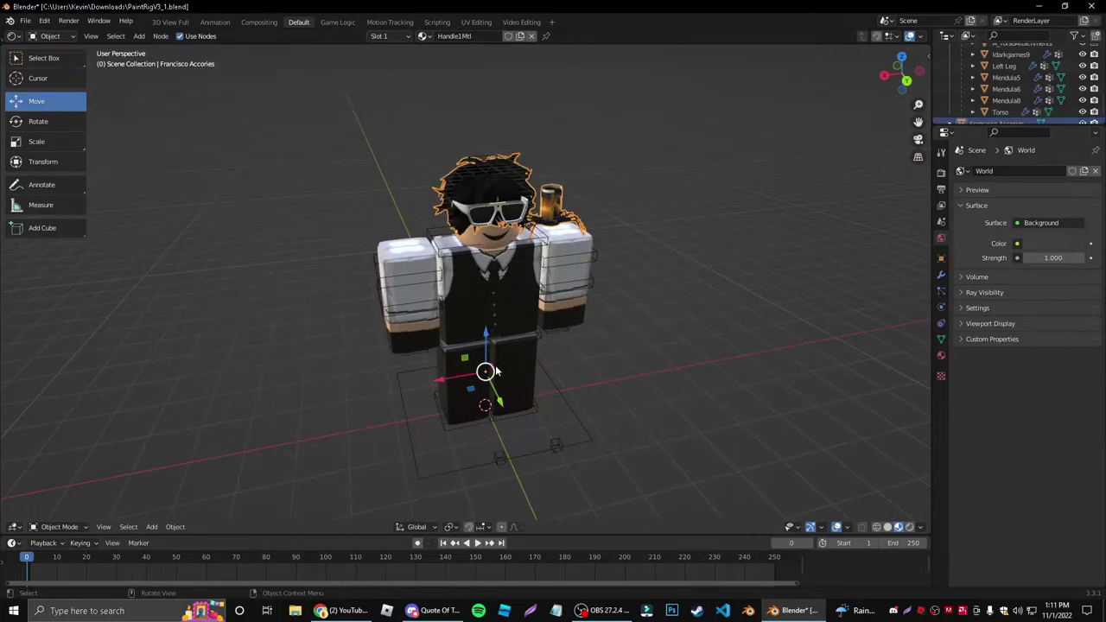
left_click(691, 342)
middle_click_drag(692, 338, 630, 333)
left_click(464, 214)
middle_click_drag(518, 297, 498, 381)
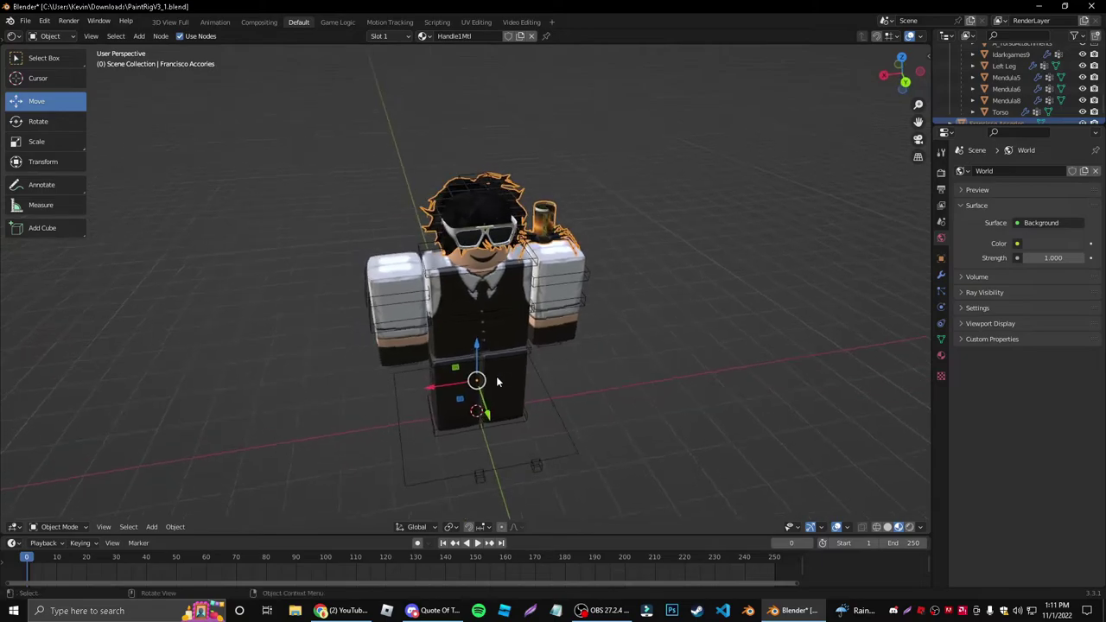
left_click_drag(478, 358, 479, 357)
left_click(719, 369)
middle_click_drag(718, 370, 697, 363)
middle_click_drag(590, 259, 642, 267)
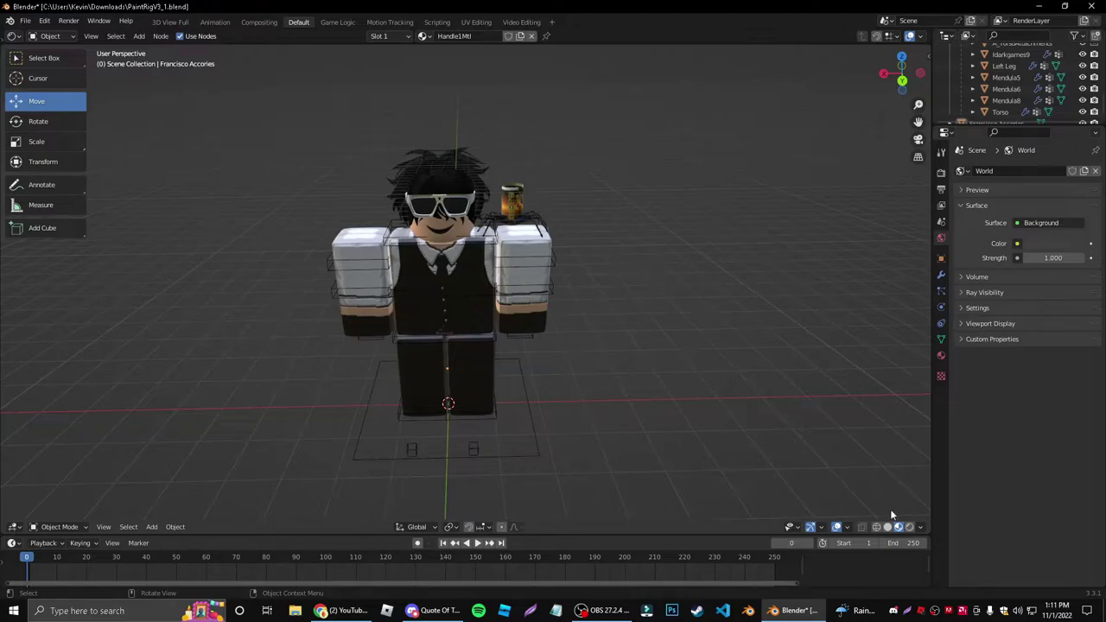
Step: Inspect the dressed character from several angles in rendered viewport shading
left_click(910, 528)
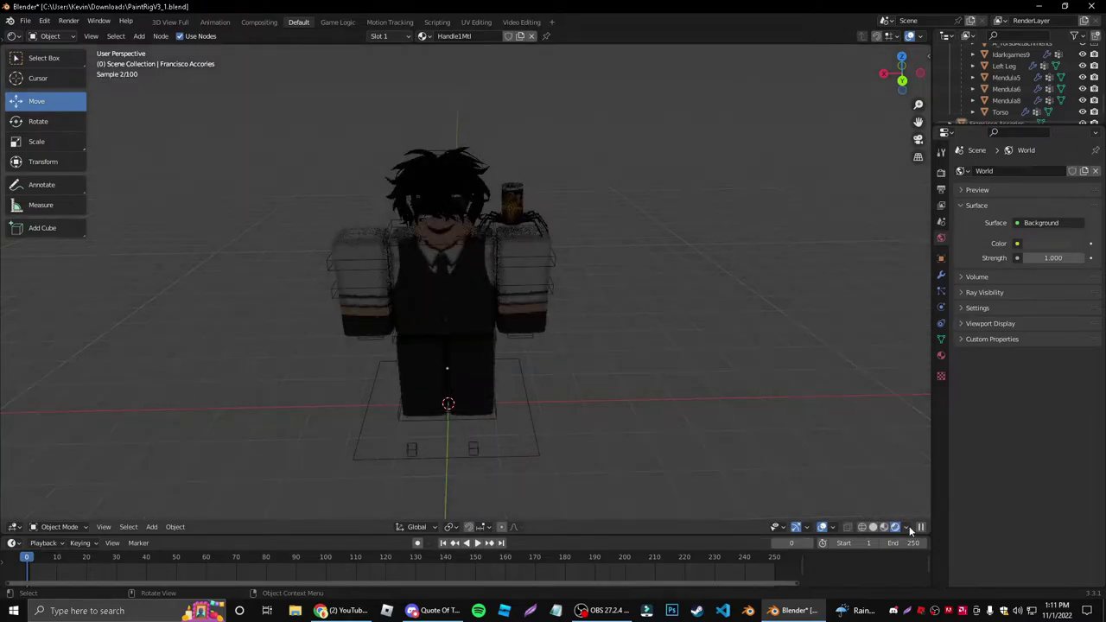
middle_click_drag(668, 391, 646, 398)
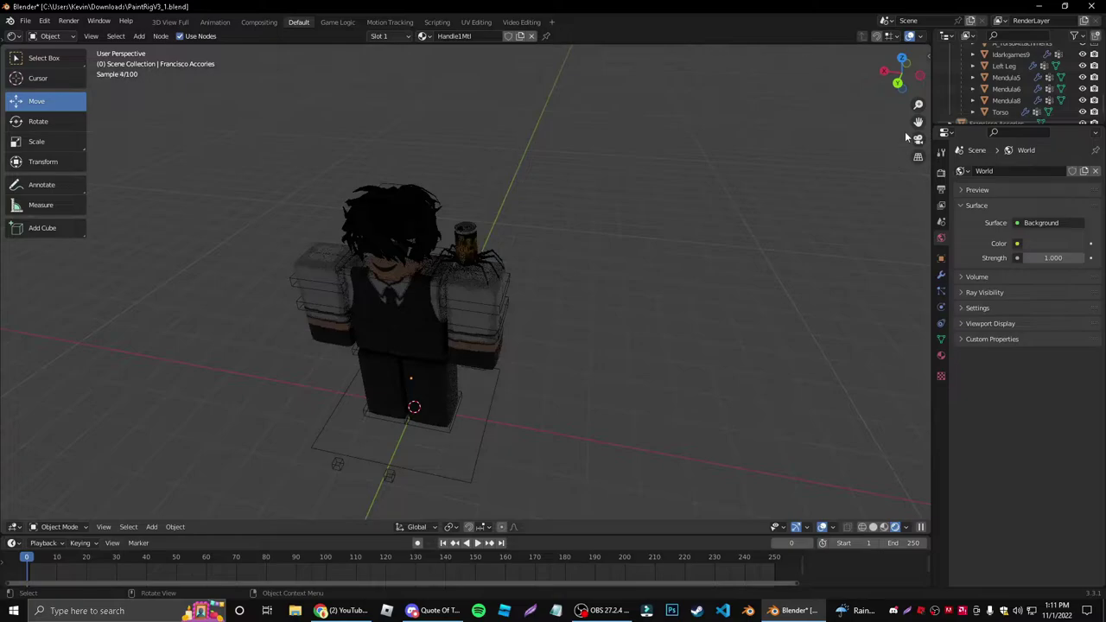
left_click_drag(918, 122, 1048, 155)
scroll(665, 262, "up", 1)
middle_click_drag(671, 268, 641, 266)
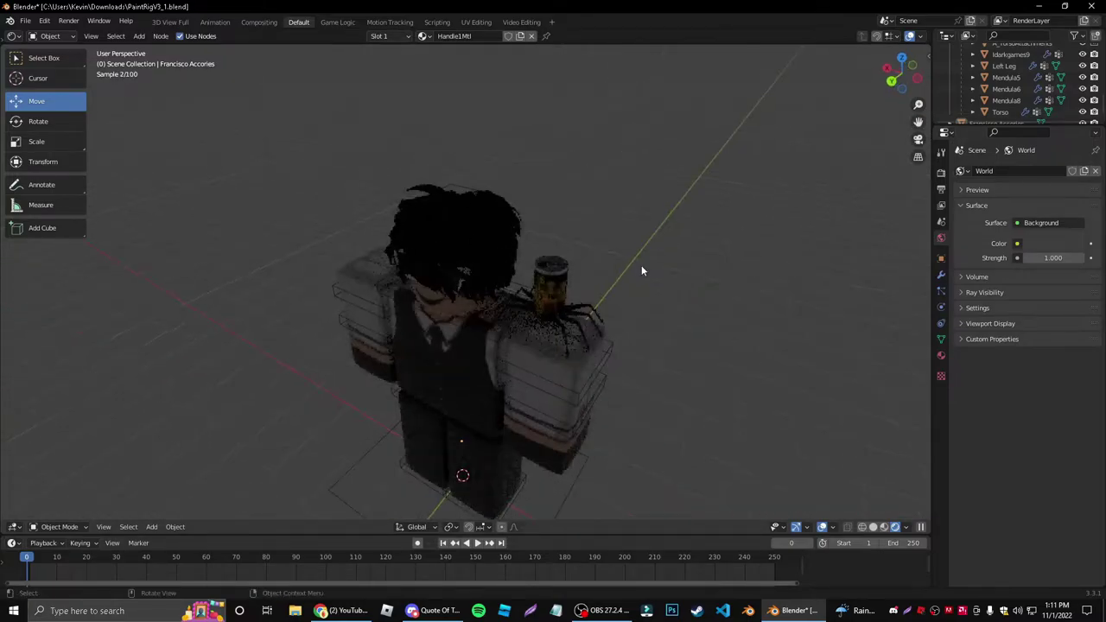
middle_click_drag(579, 350, 516, 309)
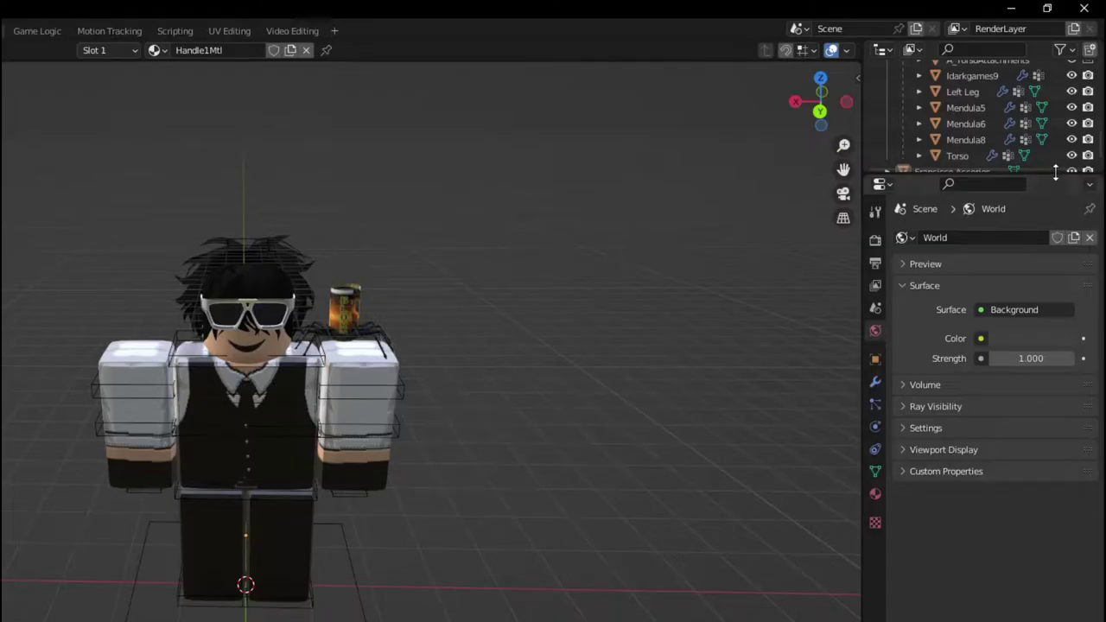
Step: Enlarge the outliner and parent the imported accessories to A_HeadAttachments using the Object option
left_click_drag(1054, 173, 1032, 492)
left_click(972, 421)
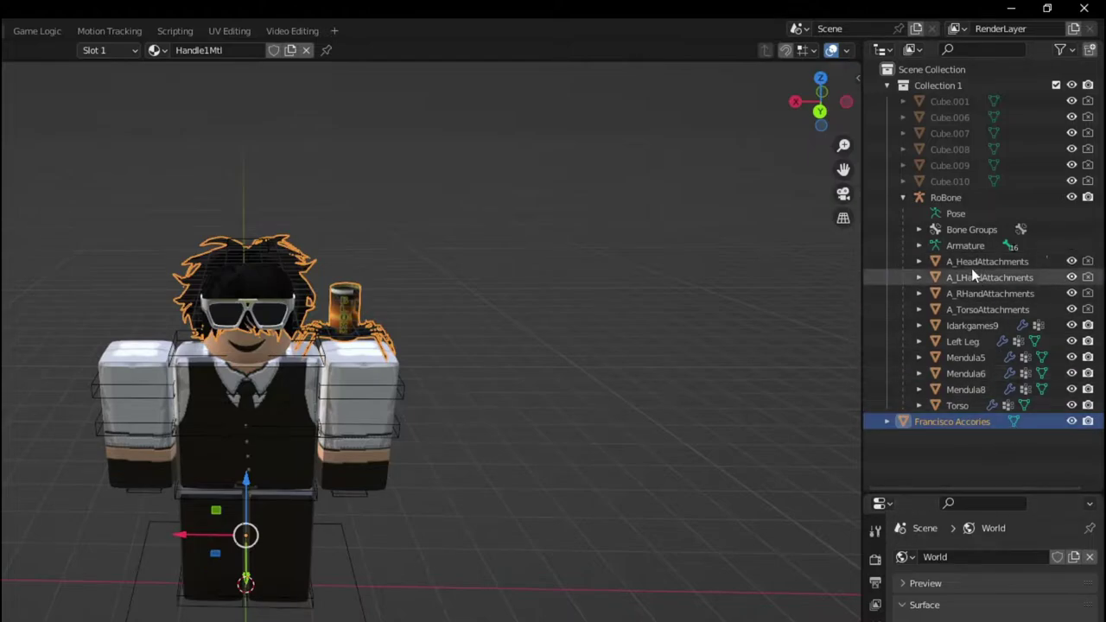
left_click(1018, 262)
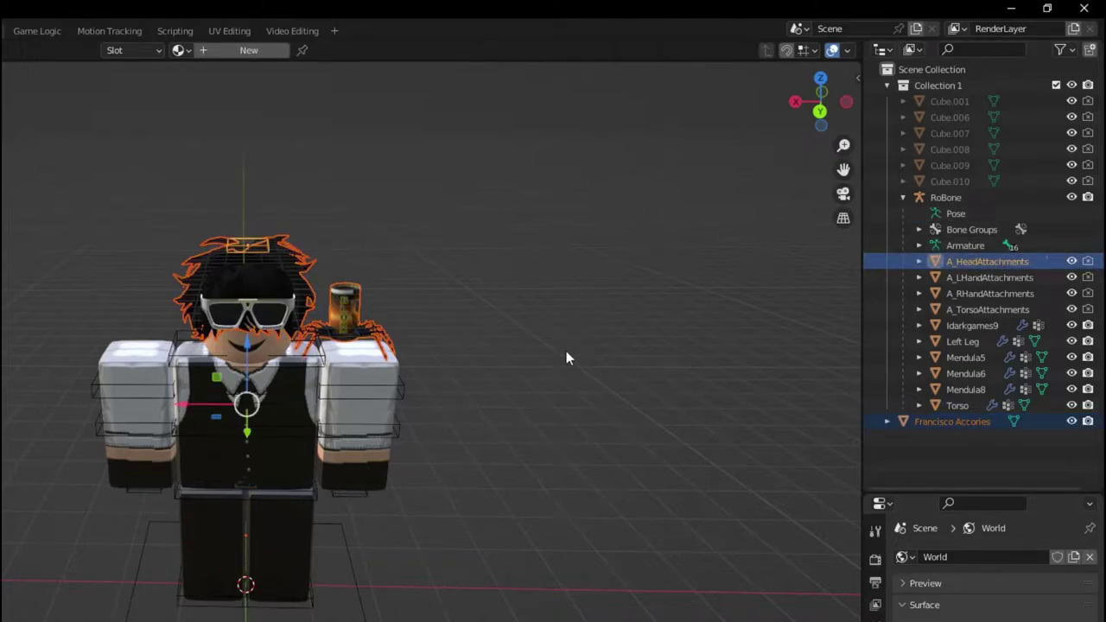
key("ctrl+p")
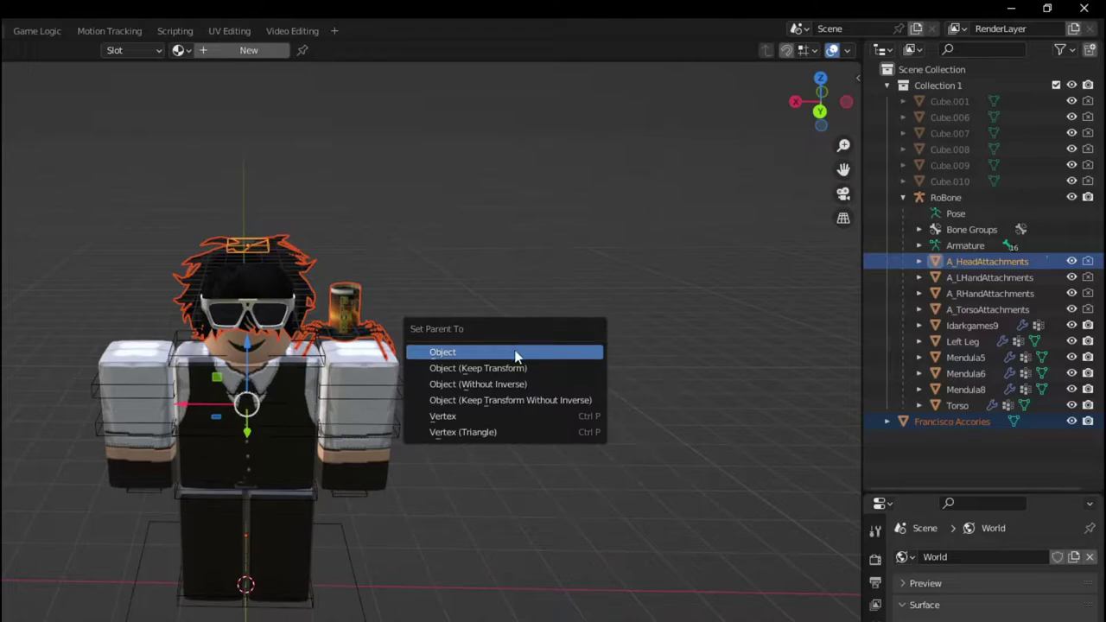
left_click(516, 353)
left_click(556, 350)
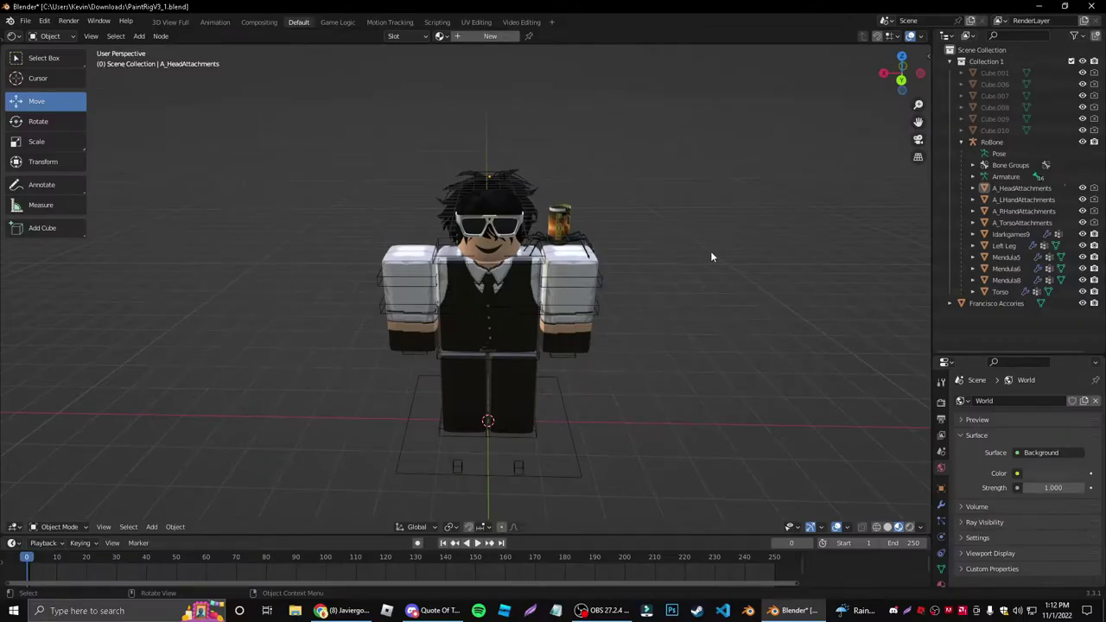
Step: Widen the outliner and properties area, and shorten the outliner to give the properties more height
left_click_drag(931, 279, 889, 283)
left_click_drag(969, 354, 968, 230)
middle_click_drag(674, 299, 623, 303)
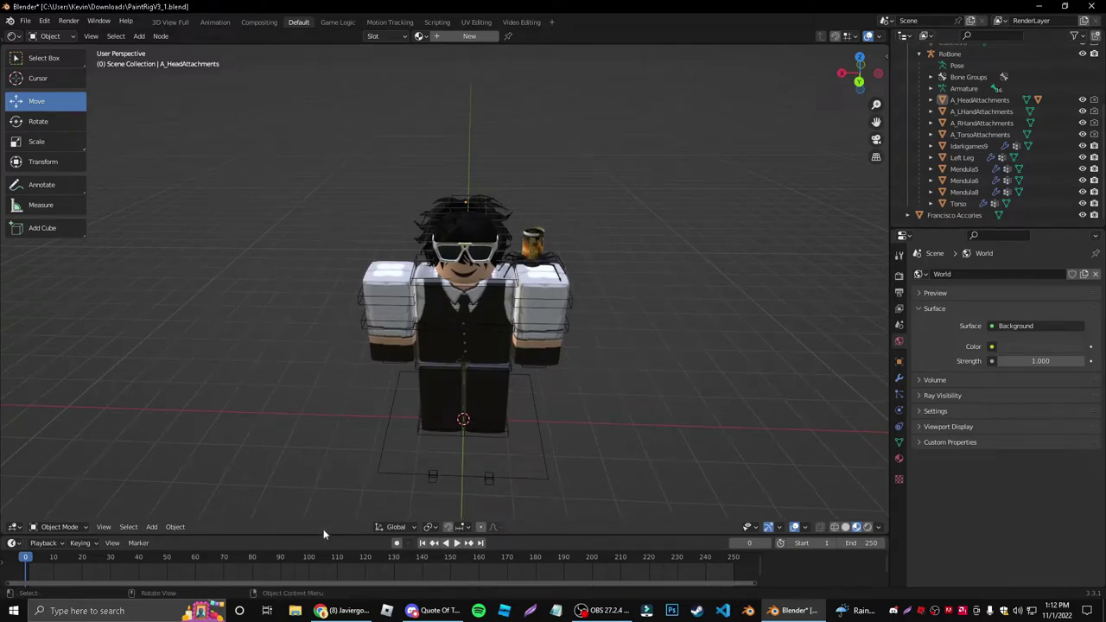
Step: Select the RoBone armature and switch it to Pose Mode
left_click(489, 346)
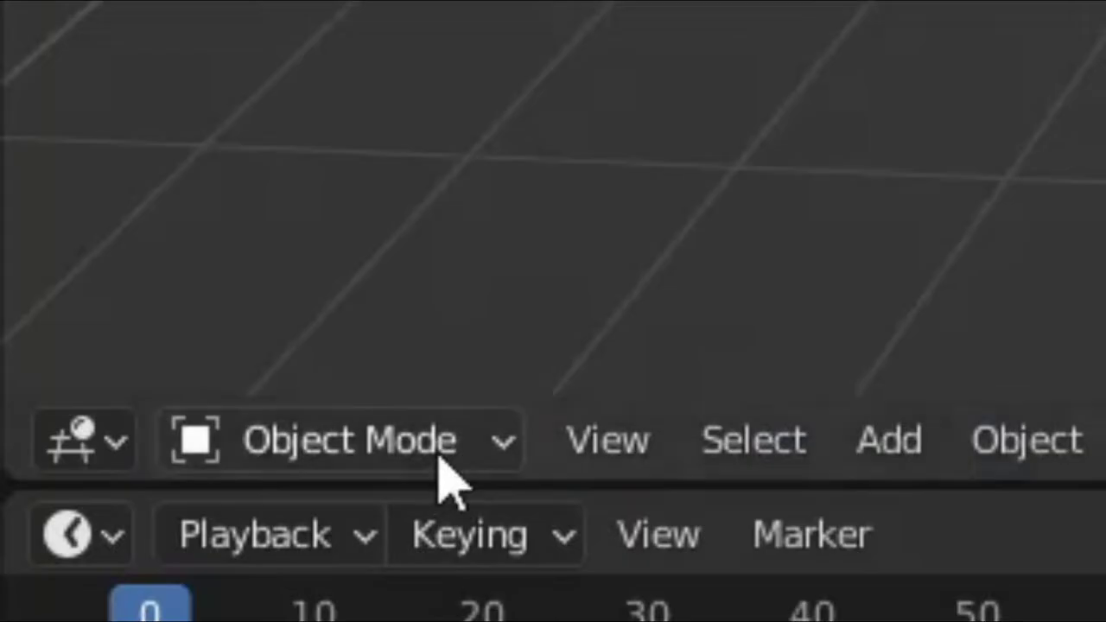
left_click(76, 527)
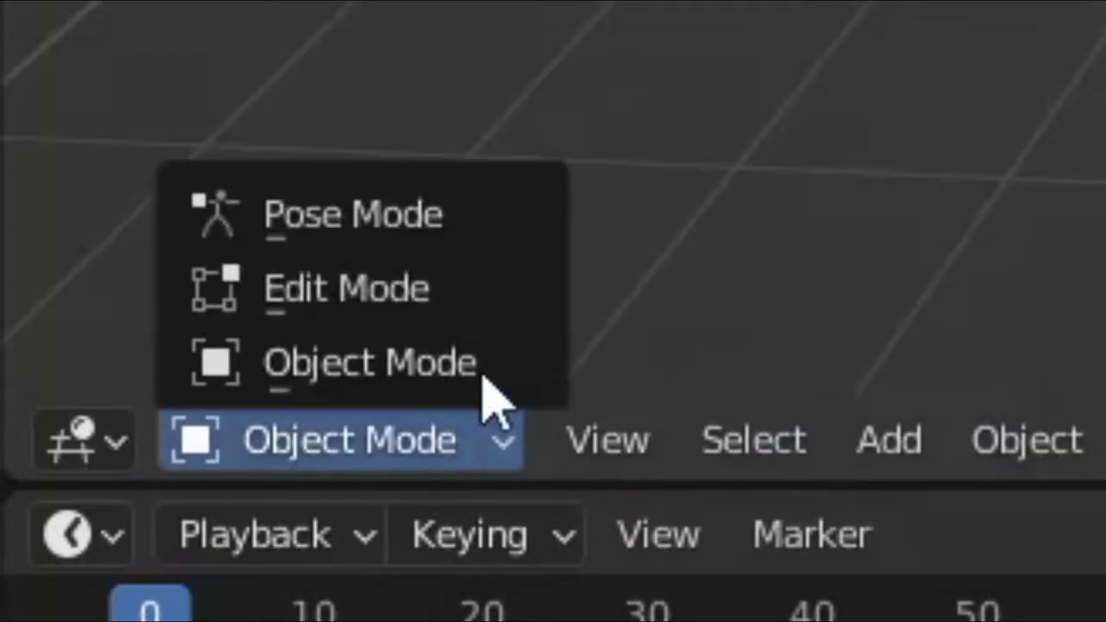
left_click(309, 439)
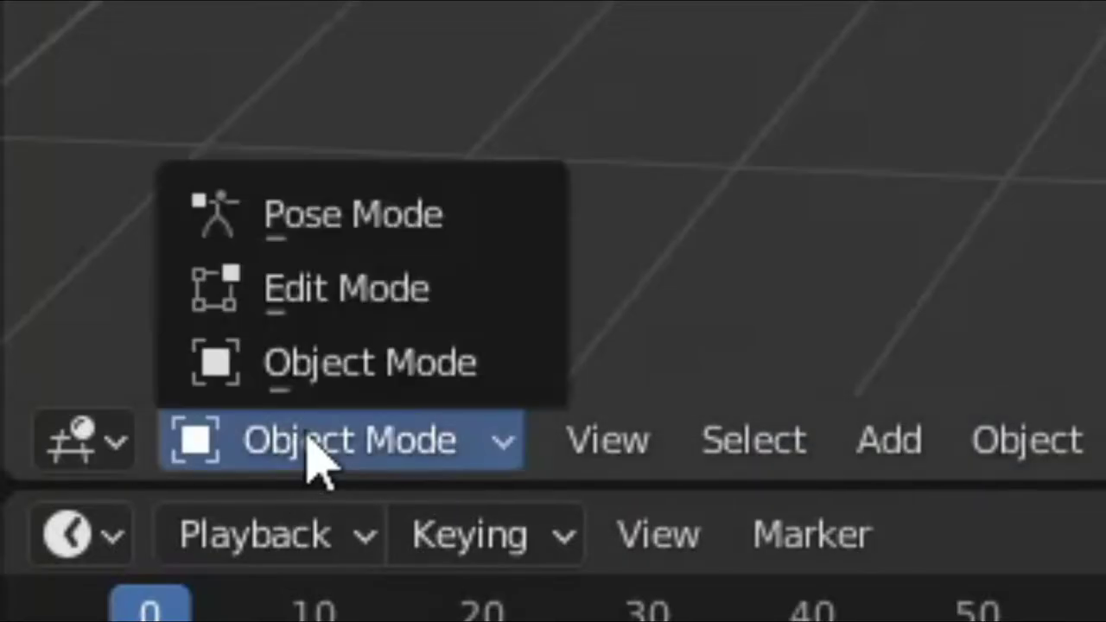
left_click(367, 216)
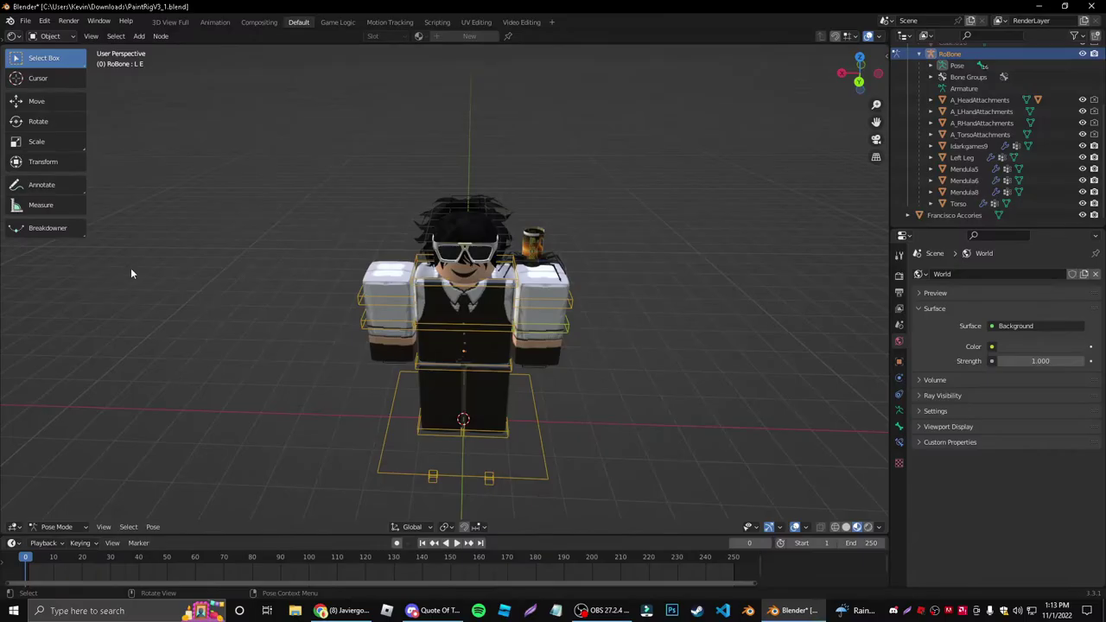
Step: Try rotating the L K.001 bone at the character's left foot and undo the rotation
scroll(694, 304, "up", 1)
scroll(695, 304, "down", 1)
mouse_move(694, 304)
middle_mouse_down()
mouse_move(714, 308)
mouse_move(682, 303)
middle_mouse_up()
middle_click_drag(590, 361, 490, 457)
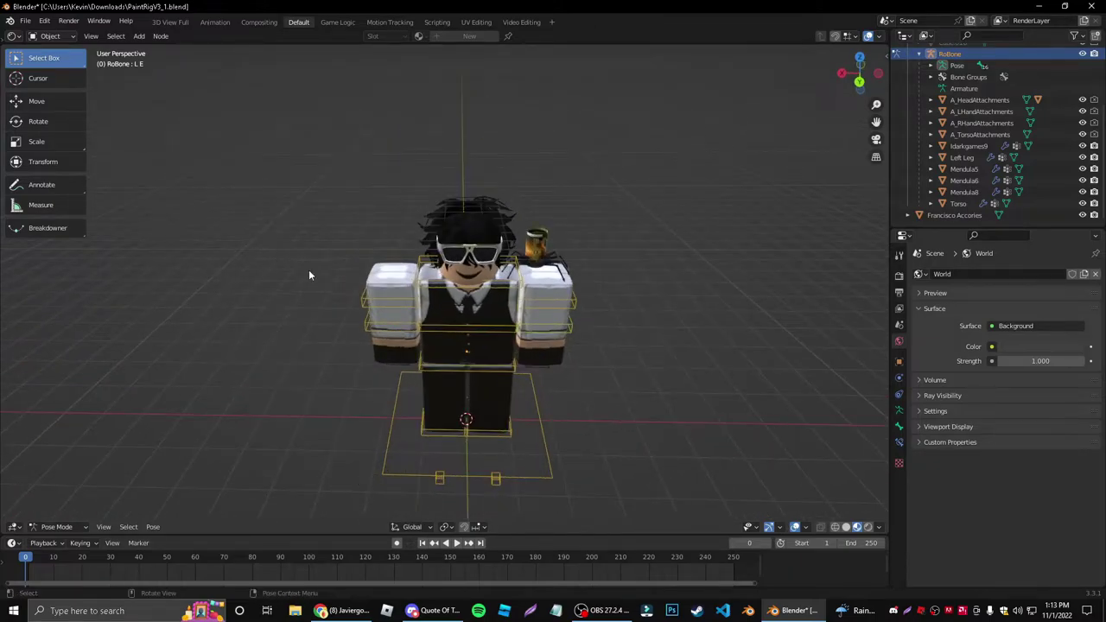
left_click(505, 434)
left_click(69, 122)
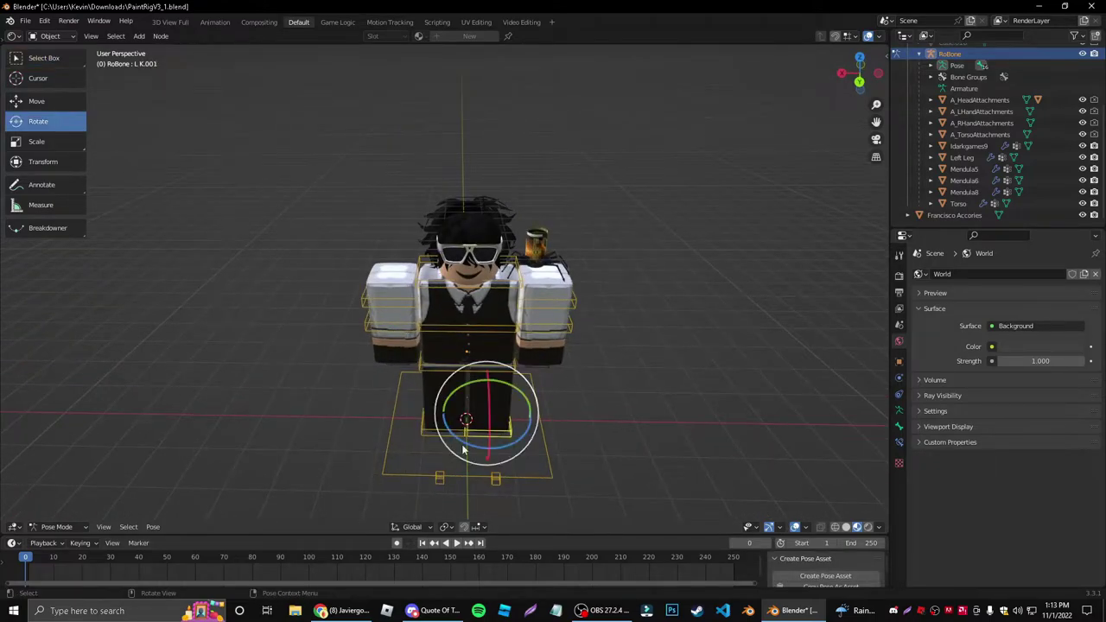
left_click_drag(495, 449, 533, 432)
key("ctrl+z")
Step: Try moving the L K.001 foot bone with the Move tool and undo the move
left_click(36, 101)
left_click_drag(458, 419, 488, 442)
key("ctrl+z")
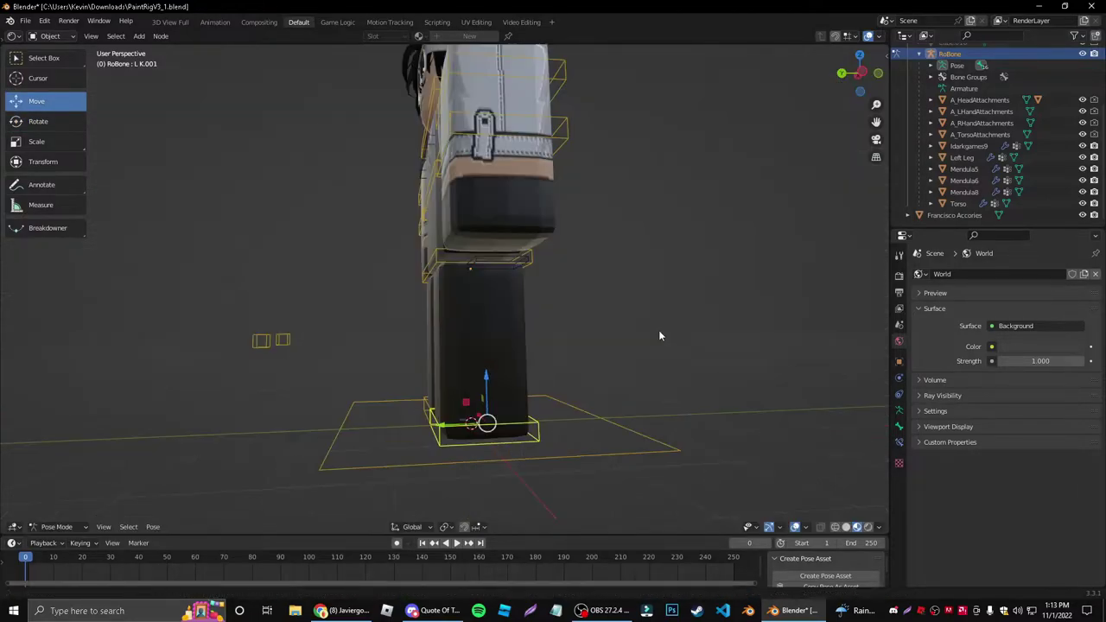
Step: Switch to Discord and read the friend's direct messages about the wanted pose and background
scroll(684, 371, "down", 3)
middle_click_drag(525, 302, 688, 340)
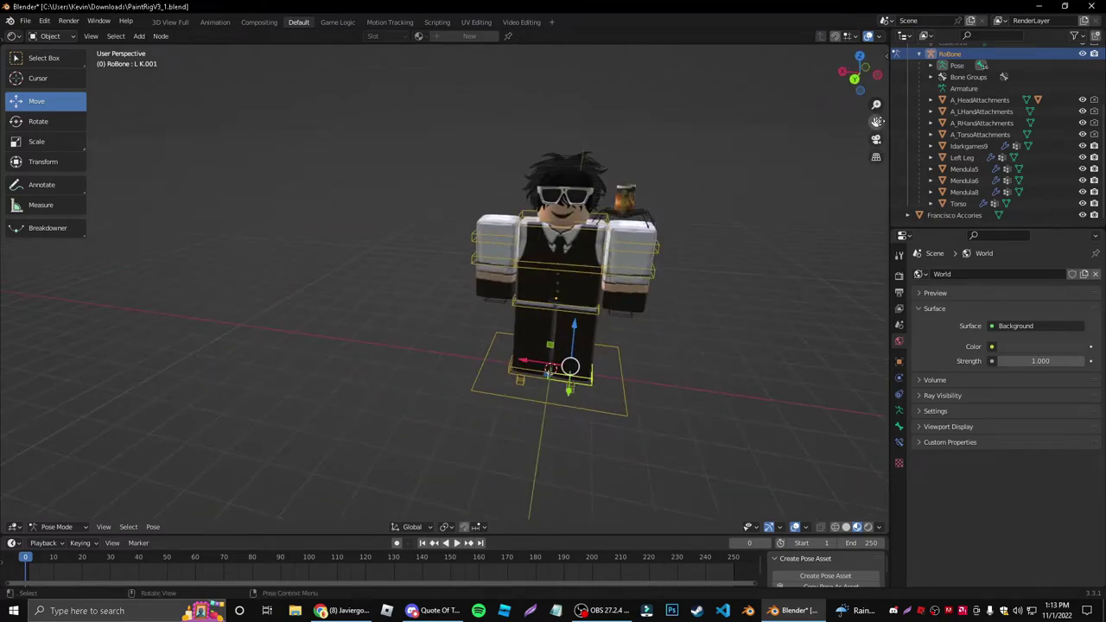
left_click_drag(875, 122, 801, 231)
middle_click_drag(726, 259, 658, 382)
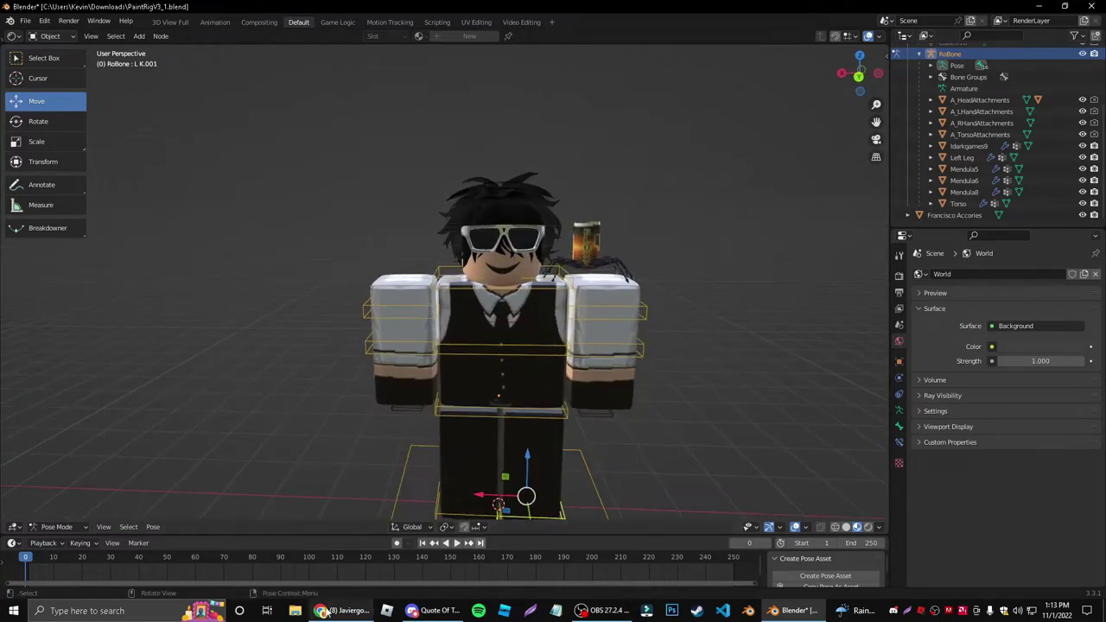
left_click(436, 611)
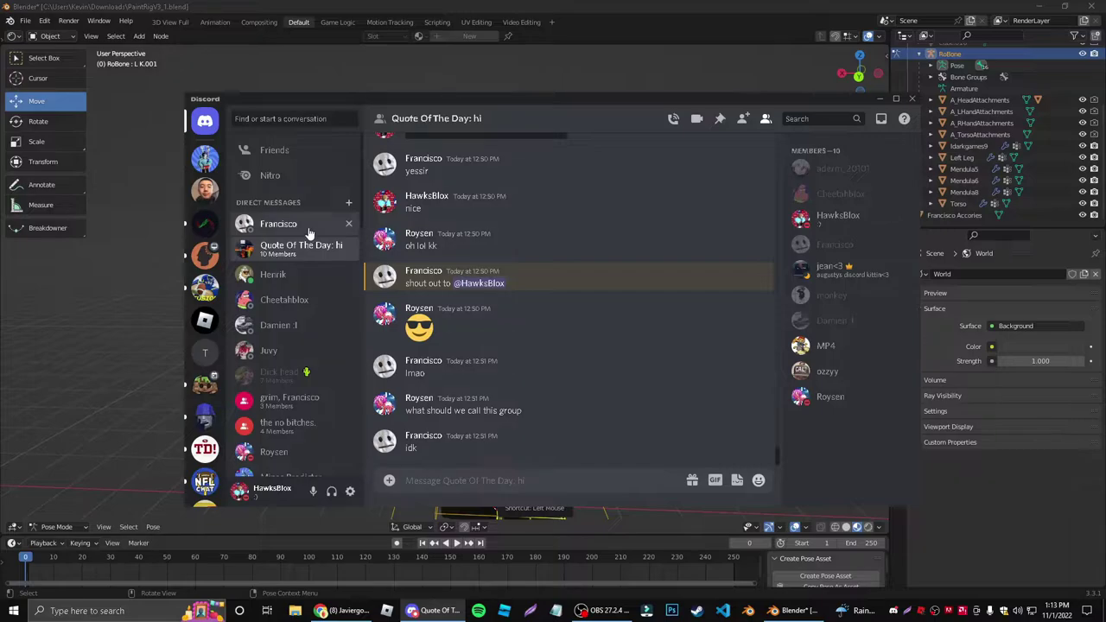
left_click(294, 225)
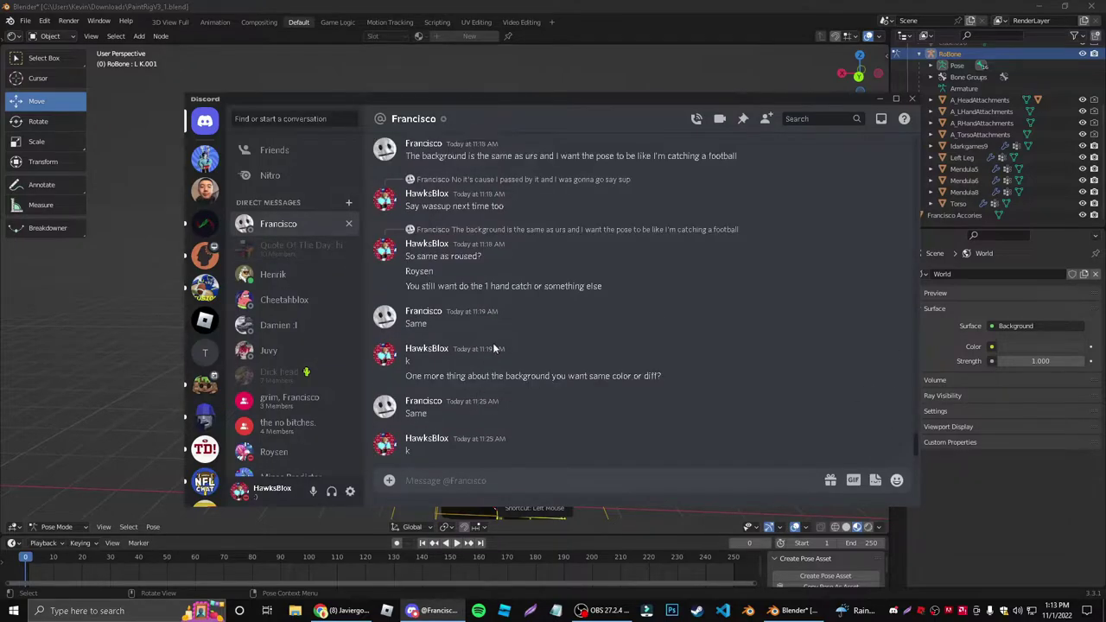
scroll(481, 295, "up", 1)
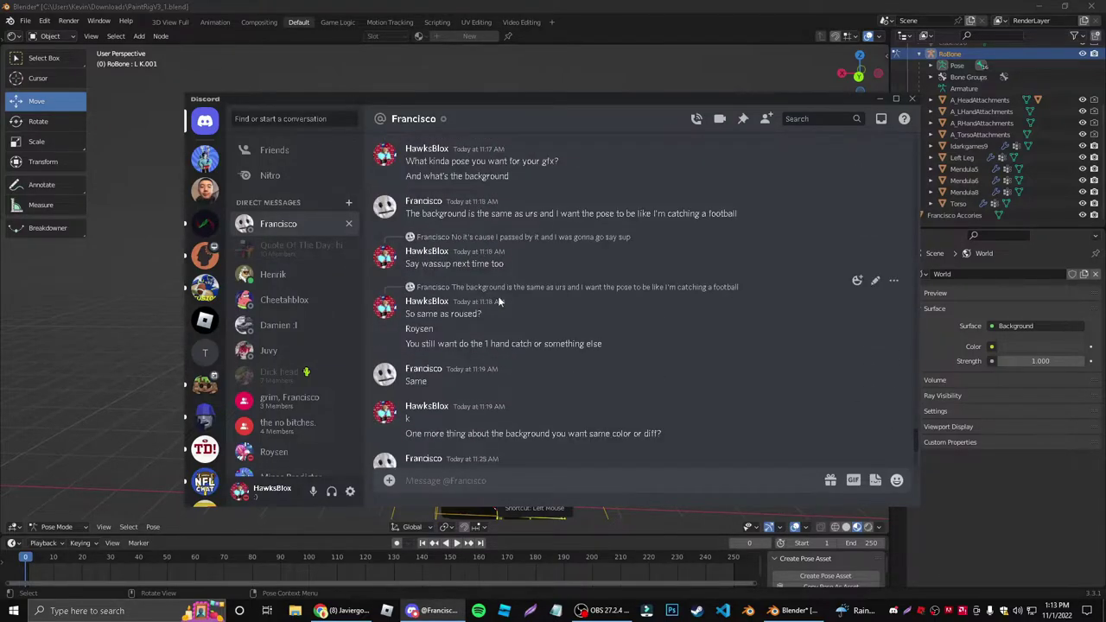
scroll(471, 276, "down", 2)
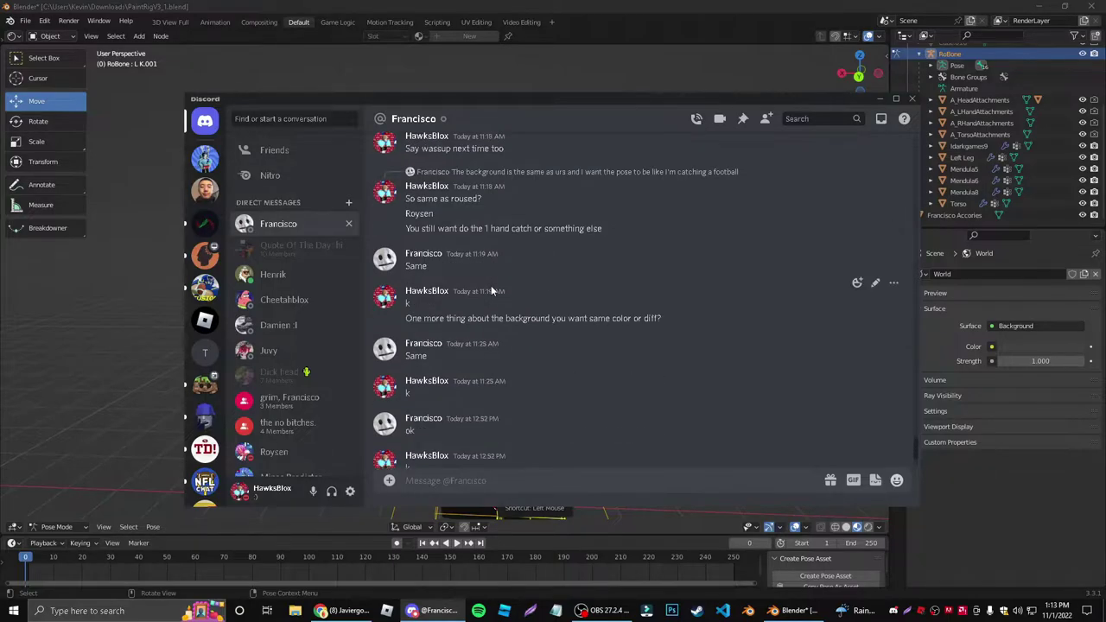
scroll(460, 306, "up", 3)
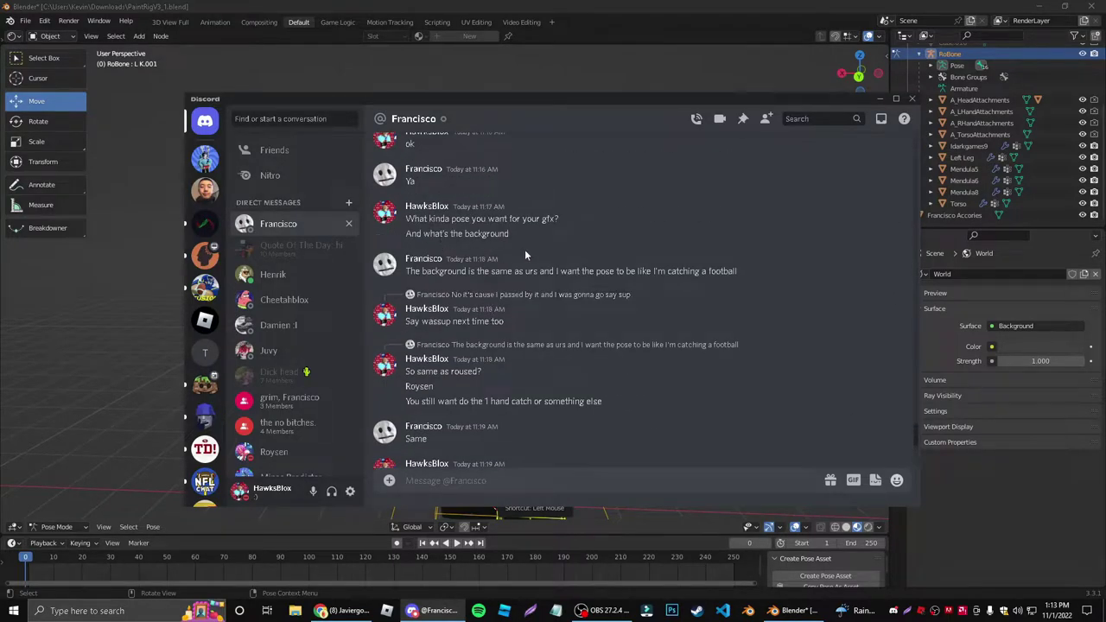
left_click_drag(745, 272, 423, 272)
left_click(689, 239)
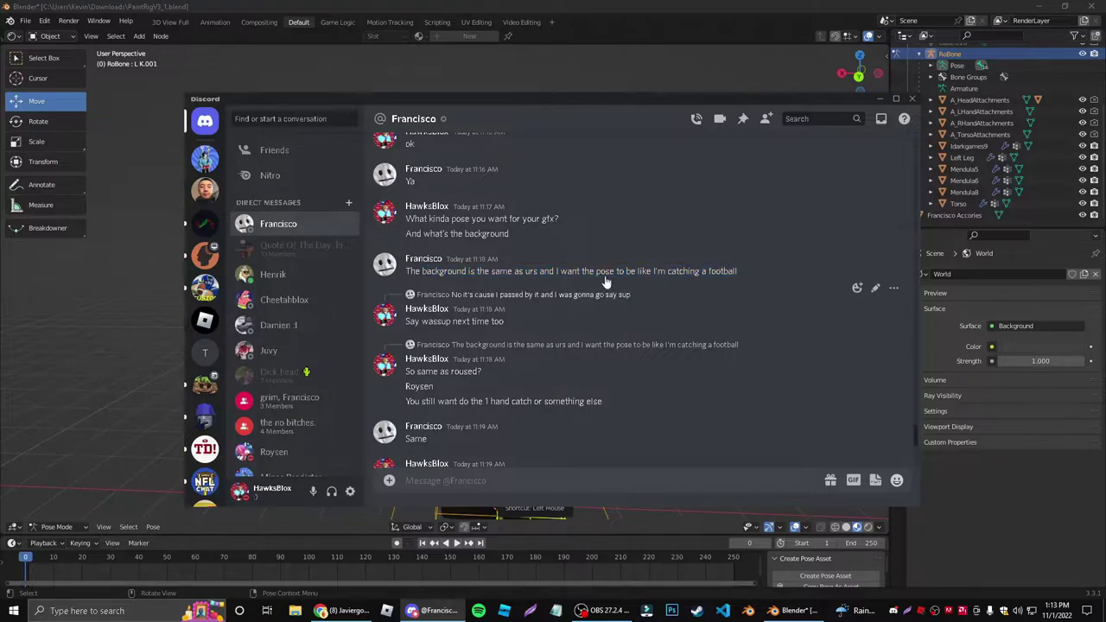
Step: View the red and white football-catch artwork in the Quote Of The Day group chat as pose reference
left_click(303, 248)
scroll(510, 350, "down", 10)
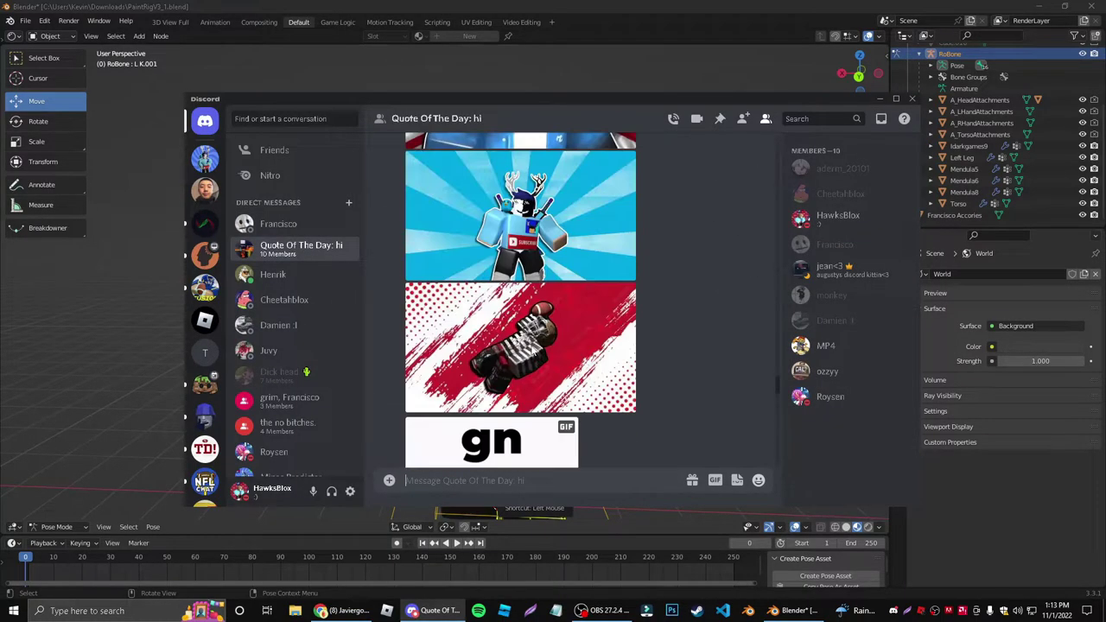
left_click(537, 372)
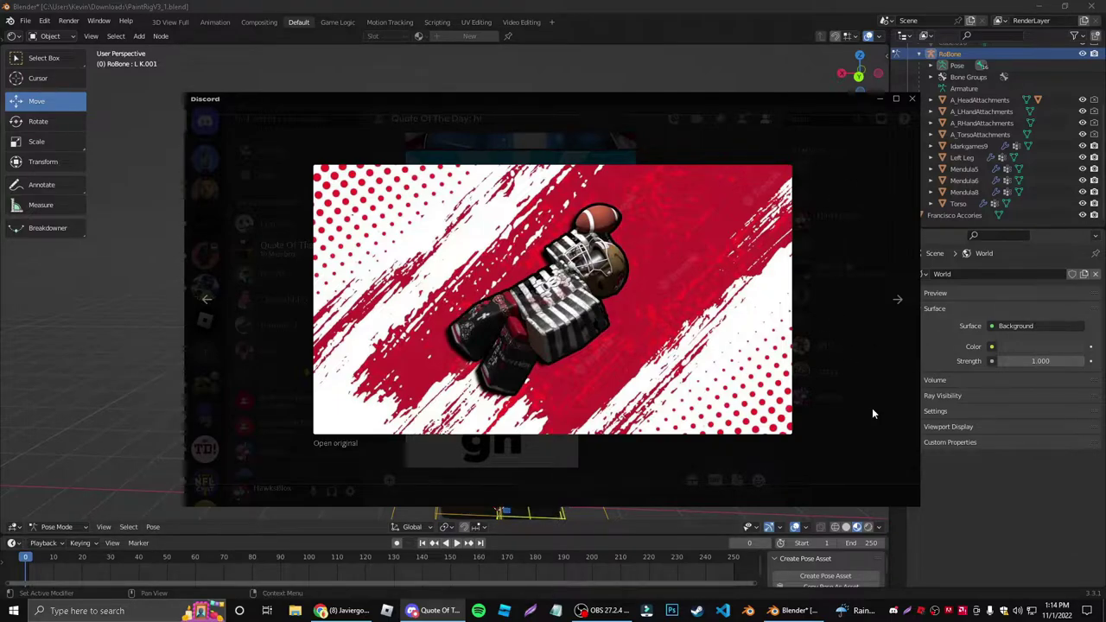
left_click(616, 457)
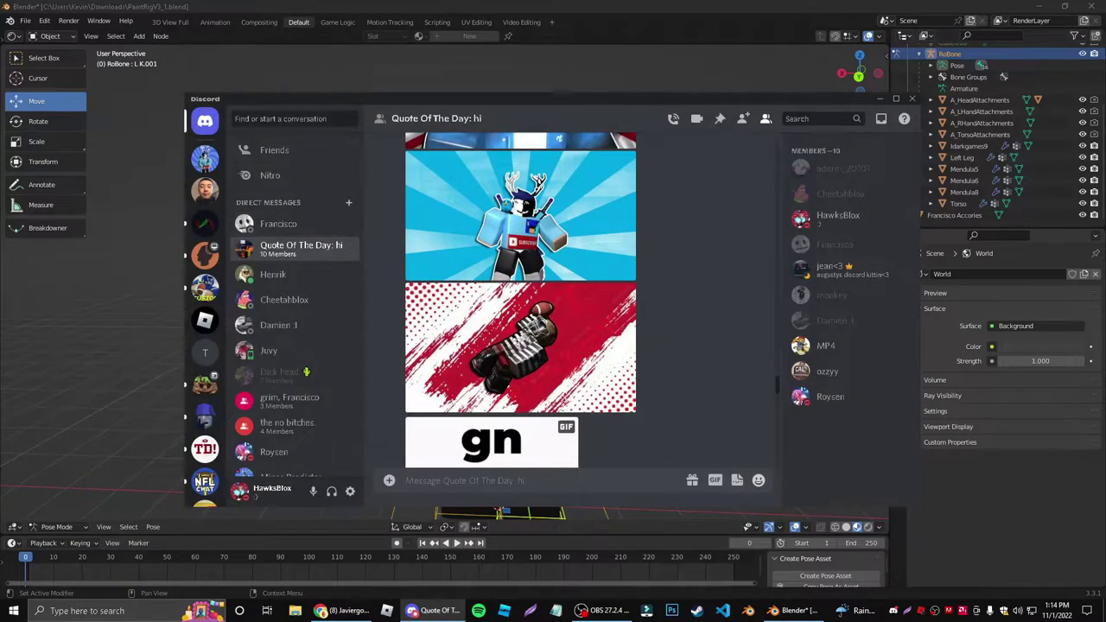
left_click(1044, 442)
Step: Try rotating the Lower bone at the character's waist and undo the rotation
middle_click_drag(686, 304, 671, 324)
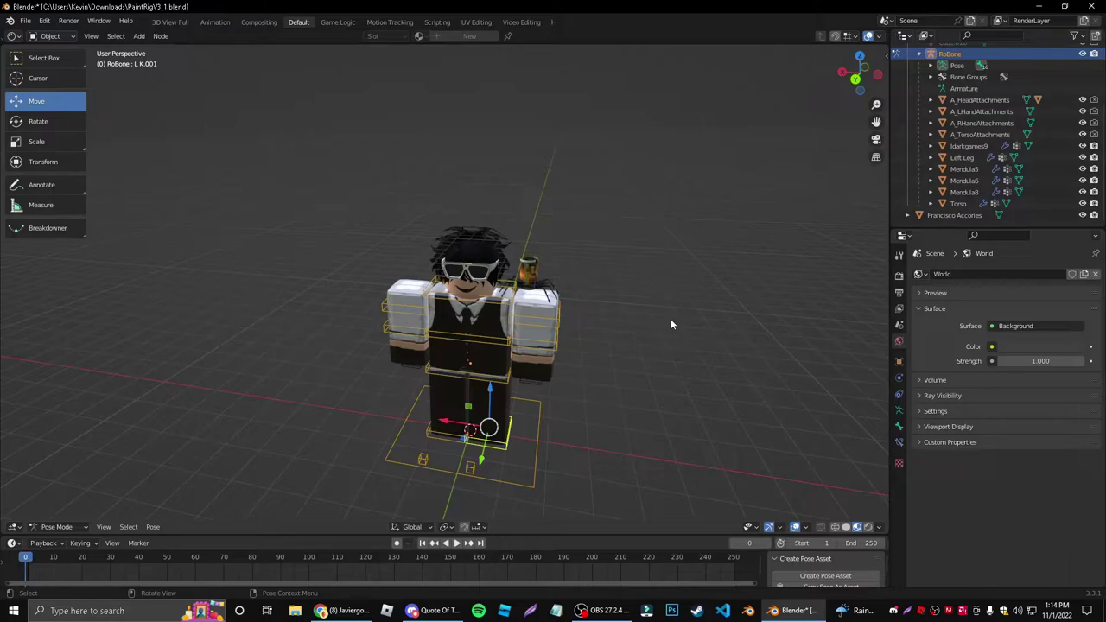
left_click(630, 397)
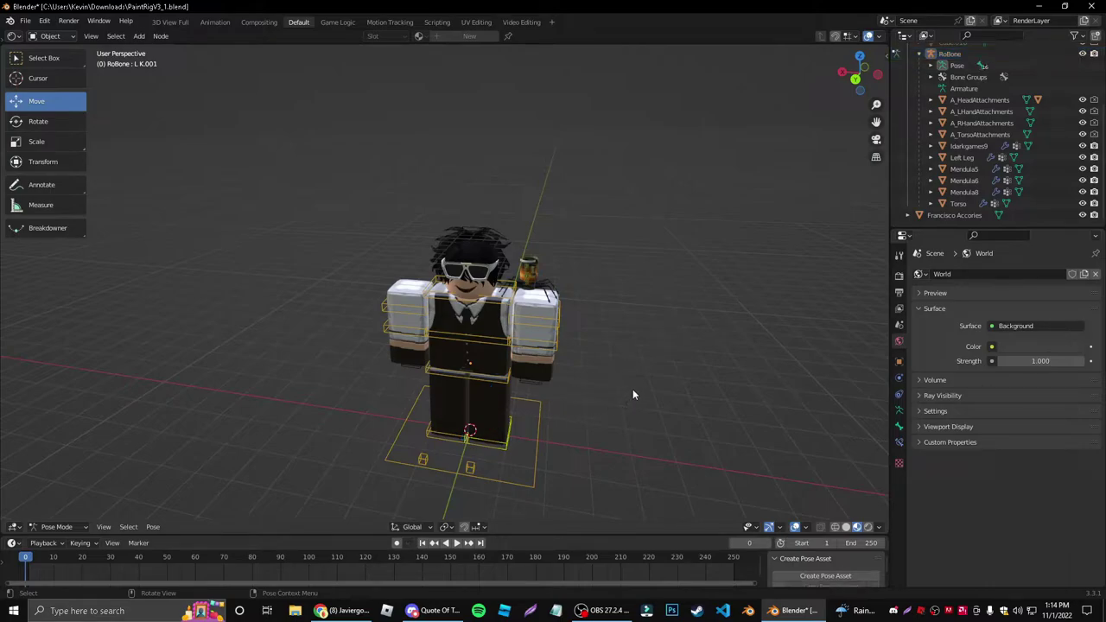
middle_click_drag(632, 394, 718, 323)
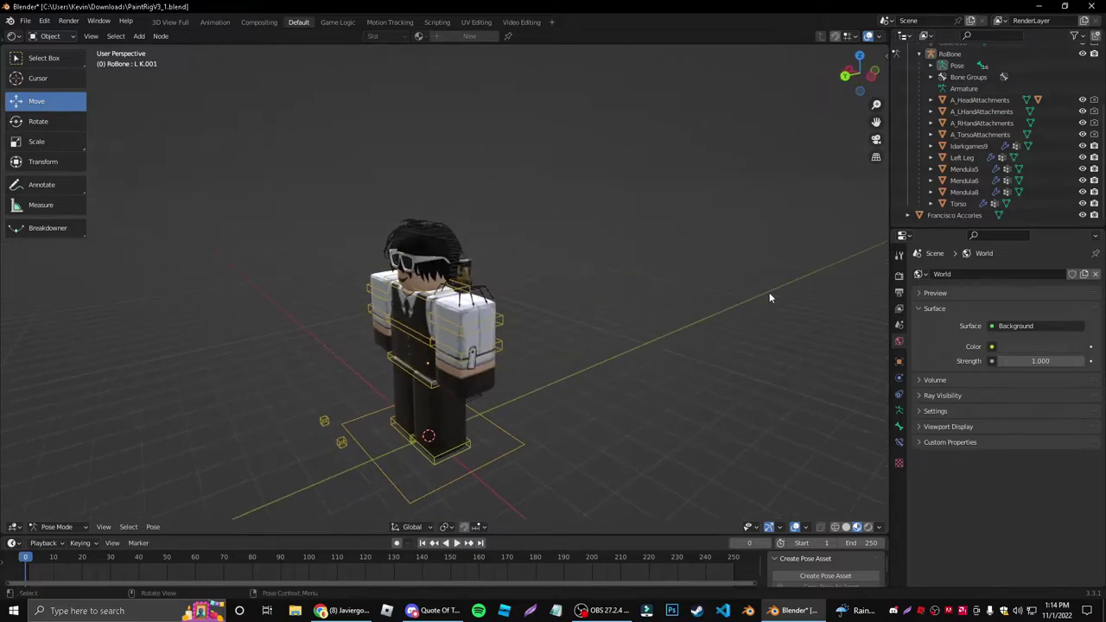
left_click_drag(876, 122, 912, 127)
scroll(667, 368, "up", 1)
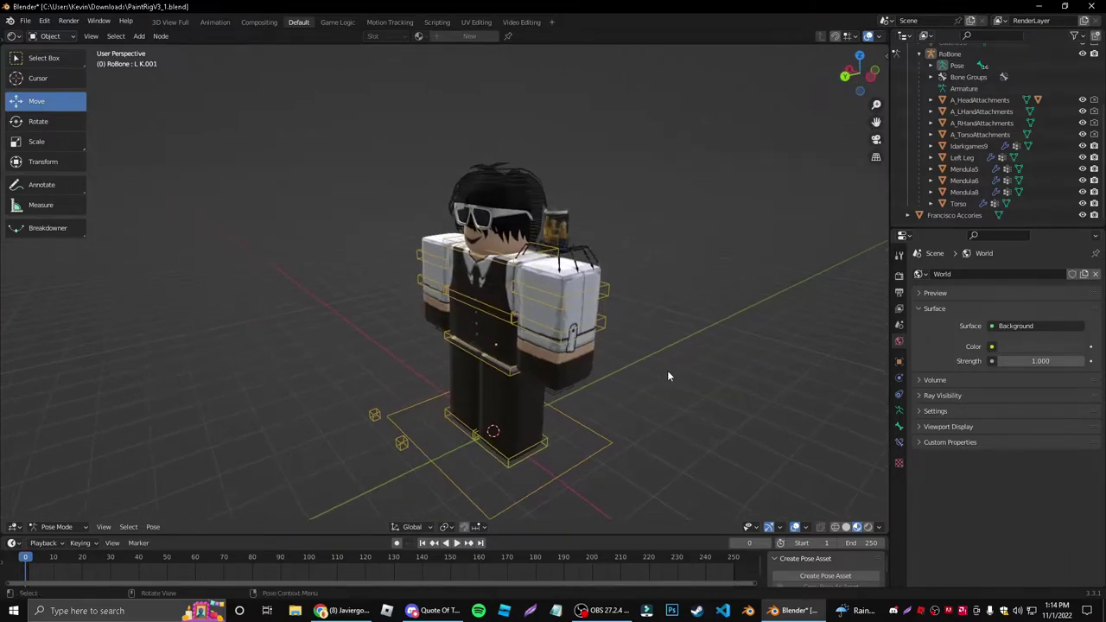
left_click(504, 369)
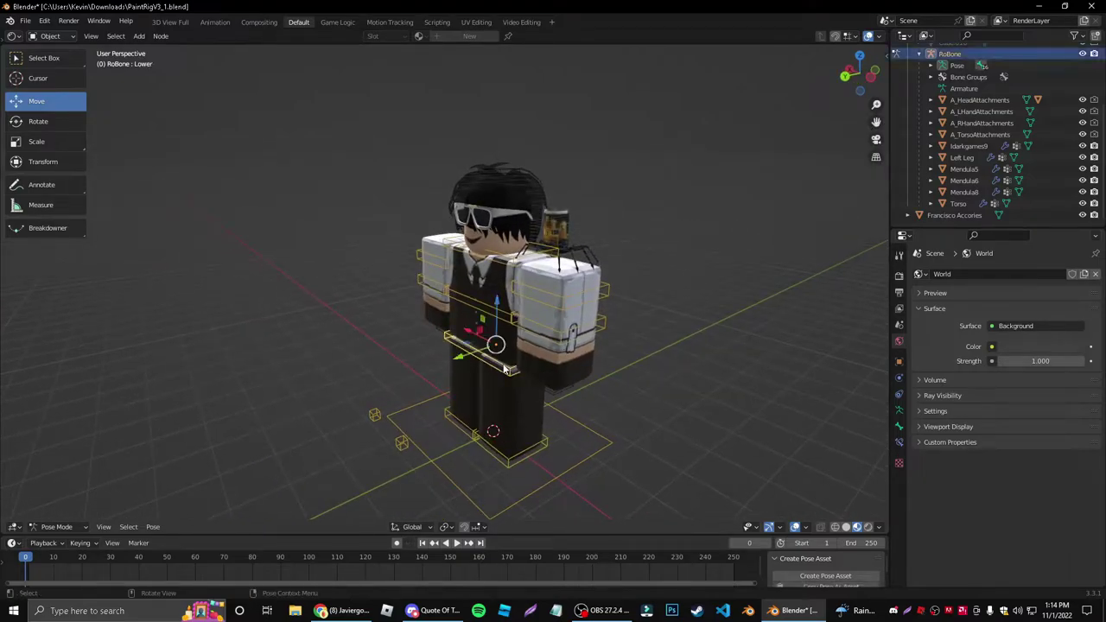
left_click(40, 124)
middle_click_drag(497, 309, 499, 315)
scroll(499, 314, "up", 1)
scroll(504, 323, "down", 1)
left_click_drag(482, 323, 526, 294)
key("ctrl+z")
Step: Rotate the Base bone so the whole character leans far backward, with its feet forward
left_click(670, 377)
left_click(487, 308)
left_click(522, 502)
left_click_drag(472, 399, 518, 390)
middle_click_drag(553, 380, 488, 345)
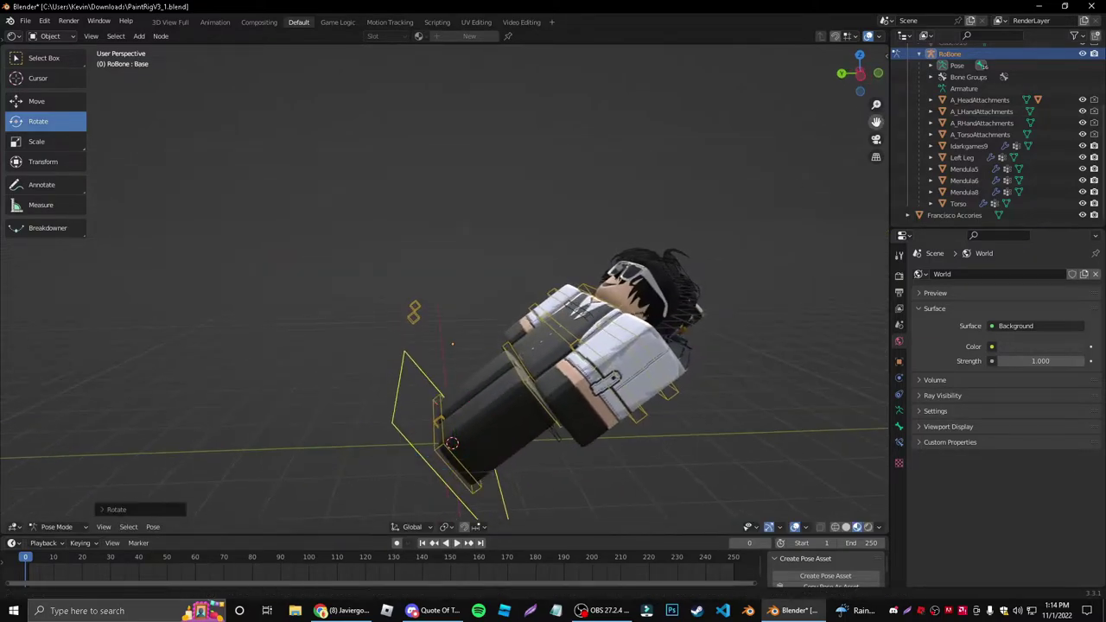
left_click_drag(876, 121, 849, 98)
left_click_drag(408, 385, 416, 380)
Step: Move the Base bone along the Y axis and raise it along Z
left_click(39, 101)
left_click_drag(377, 422, 268, 424)
left_click_drag(319, 378, 317, 311)
middle_click_drag(720, 237, 439, 299)
Step: Compare the leaning character with the football-catch reference picture in Discord
key("alt+Tab")
left_click(586, 304)
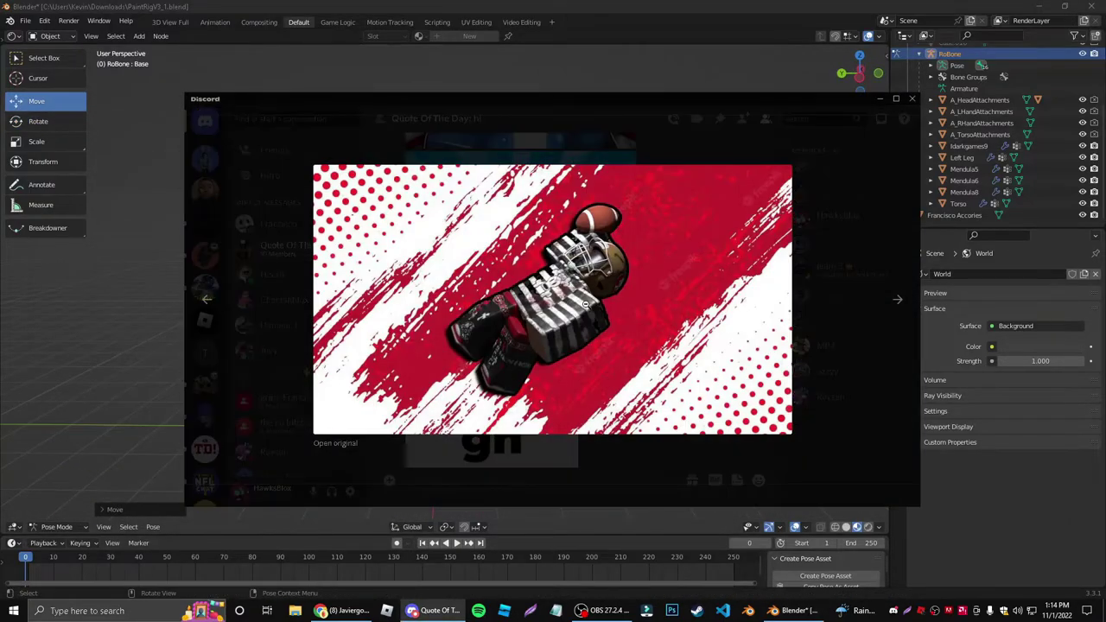
key("alt+Tab")
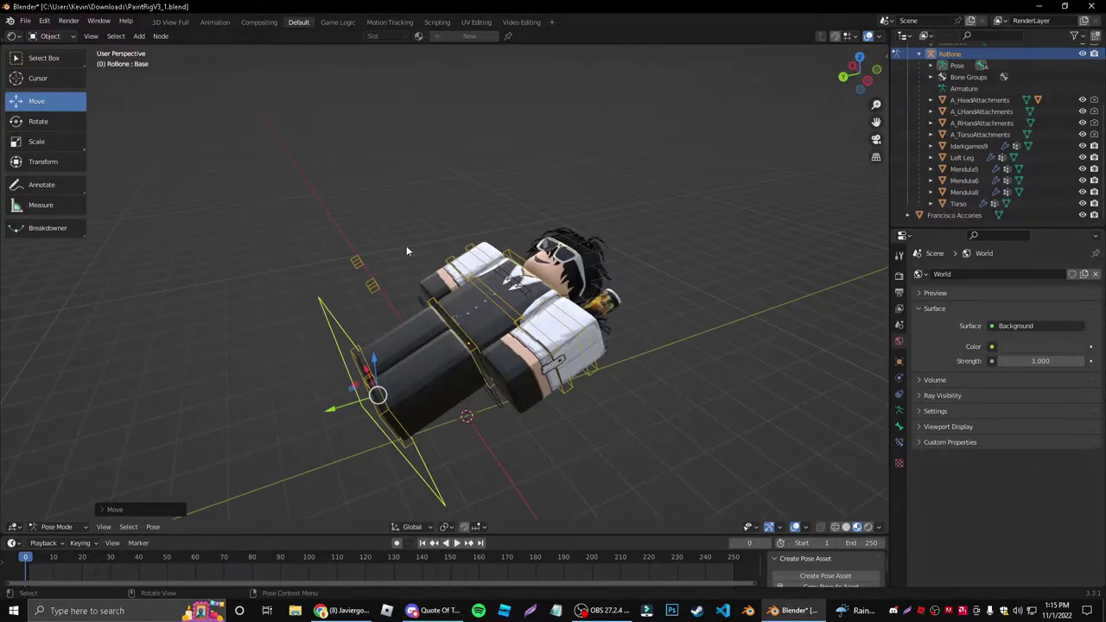
scroll(651, 351, "up", 1)
middle_click_drag(651, 351, 523, 395)
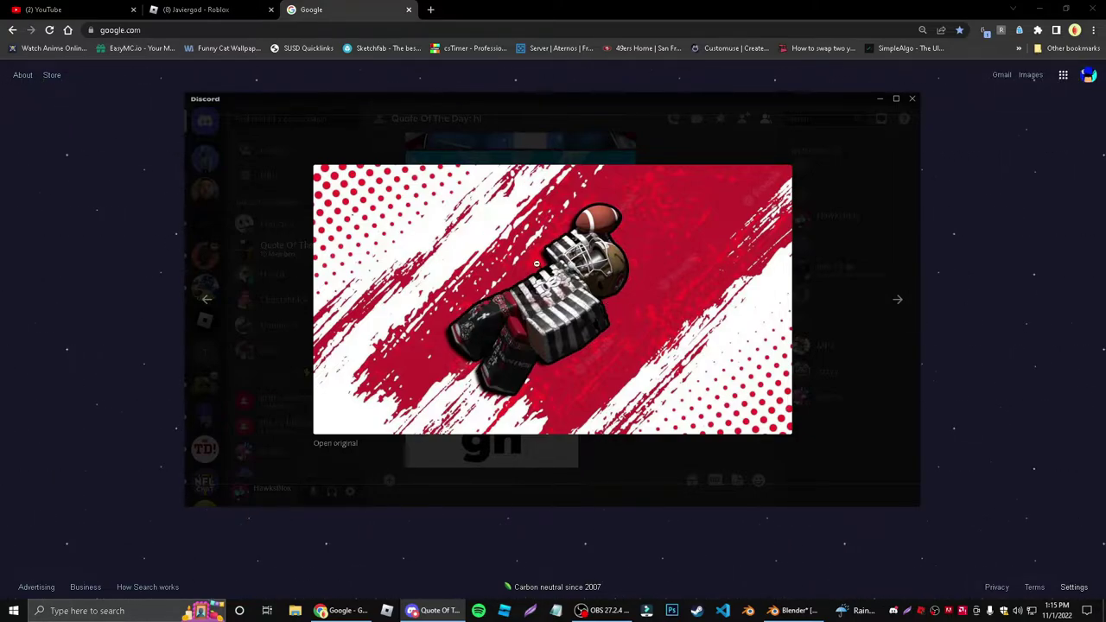
left_click(1020, 297)
left_click(613, 265)
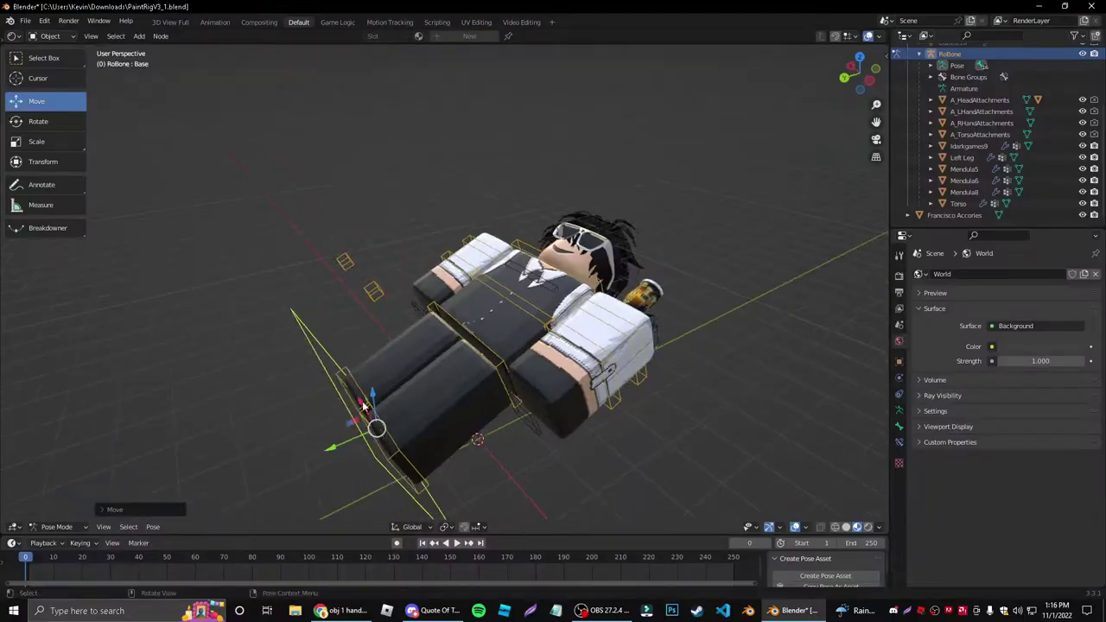
Step: Adjust the foot bones so the character's legs spread apart and bend
middle_click_drag(712, 285, 712, 330)
left_click(609, 358)
middle_click_drag(609, 358, 489, 380)
left_click_drag(486, 387, 484, 368)
left_click(536, 372)
middle_click_drag(535, 372, 506, 340)
left_click(441, 363)
left_click_drag(439, 335, 440, 353)
middle_click_drag(643, 380, 605, 385)
middle_click_drag(510, 304, 584, 384)
Step: Rotate the R A bone to raise the character's right arm beside the head
left_click(584, 384)
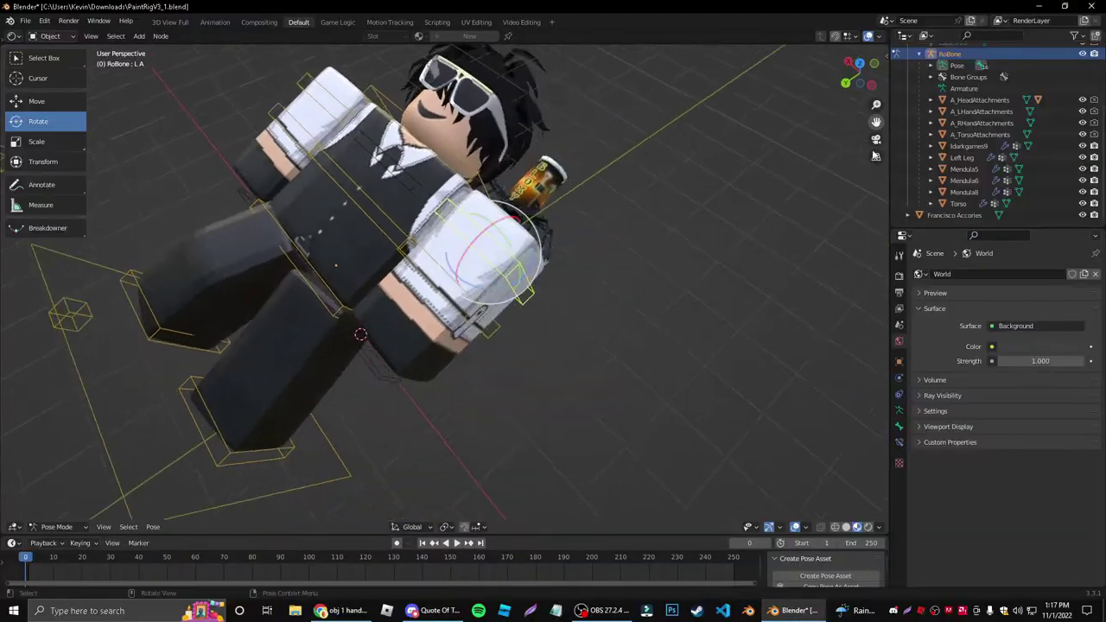
middle_click_drag(518, 260, 887, 99)
left_click(469, 286)
middle_click_drag(469, 286, 519, 251)
left_click_drag(518, 302, 462, 303)
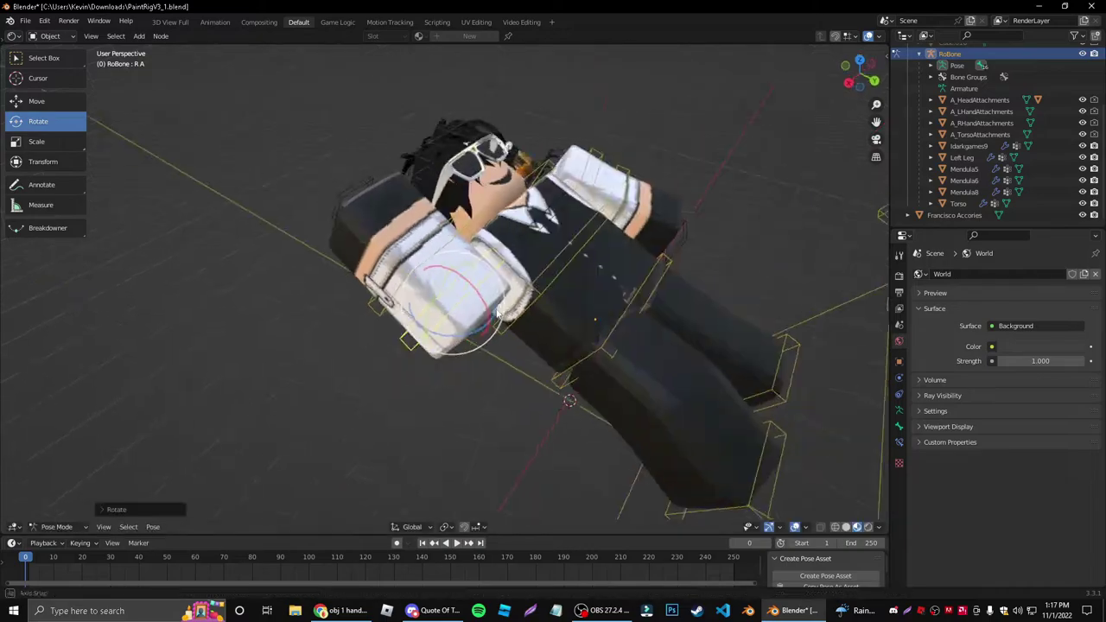
Step: Refine the catching pose by shifting the limb bones with the Move tool
left_click(36, 101)
middle_click_drag(363, 285, 320, 337)
left_click_drag(444, 340, 449, 320)
middle_click_drag(449, 320, 493, 307)
key("g")
left_click_drag(490, 304, 505, 307)
middle_click_drag(519, 307, 439, 288)
Step: Refine the rotation of the limb bones, including L K.001 at the left foot
left_click(439, 288)
left_click(38, 121)
left_click_drag(367, 285, 384, 319)
middle_click_drag(385, 294, 527, 298)
left_click(276, 351)
left_click_drag(278, 346, 302, 328)
left_click(712, 270)
middle_click_drag(519, 270, 510, 294)
left_click(289, 369)
middle_click_drag(289, 369, 230, 357)
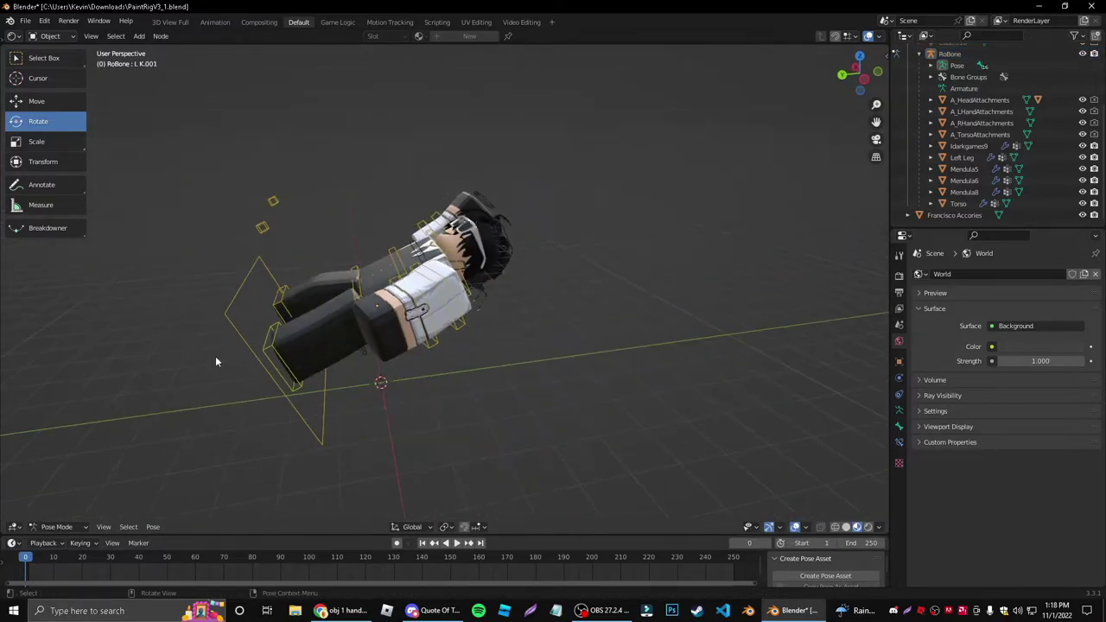
Step: Move the L K.001 bone down and back so the left leg bends at the knee
left_click(36, 101)
left_click_drag(269, 339, 276, 361)
middle_click_drag(276, 361, 299, 395)
left_click_drag(300, 384, 313, 390)
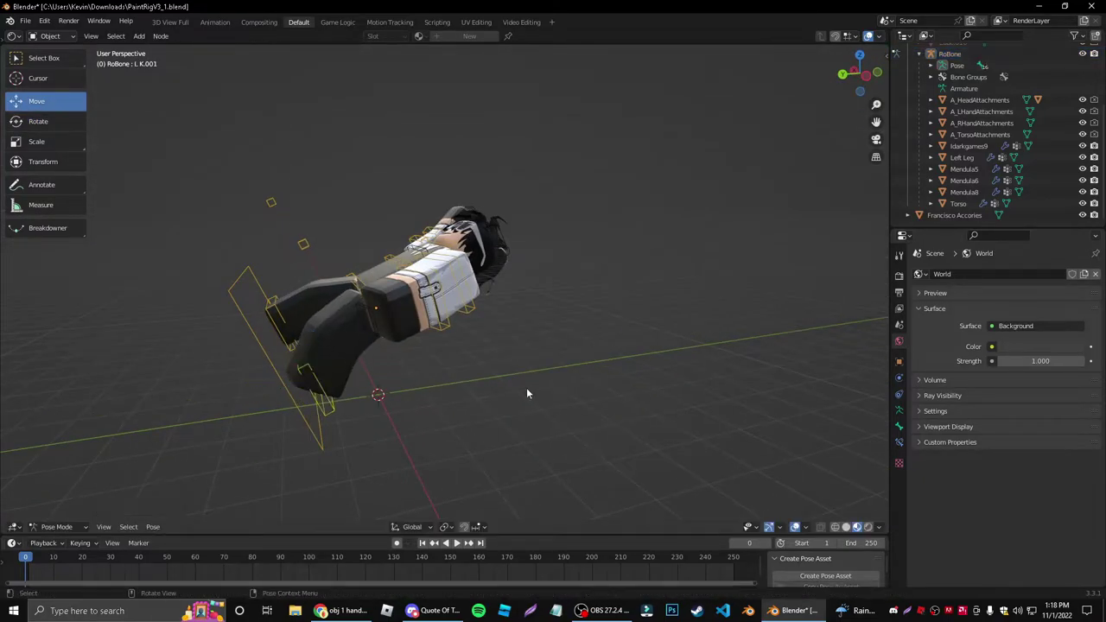
Step: Select the L A bone of the left arm and activate the Rotate tool
middle_click_drag(526, 387, 545, 406)
left_click(493, 329)
left_click(38, 120)
middle_click_drag(622, 277, 655, 283)
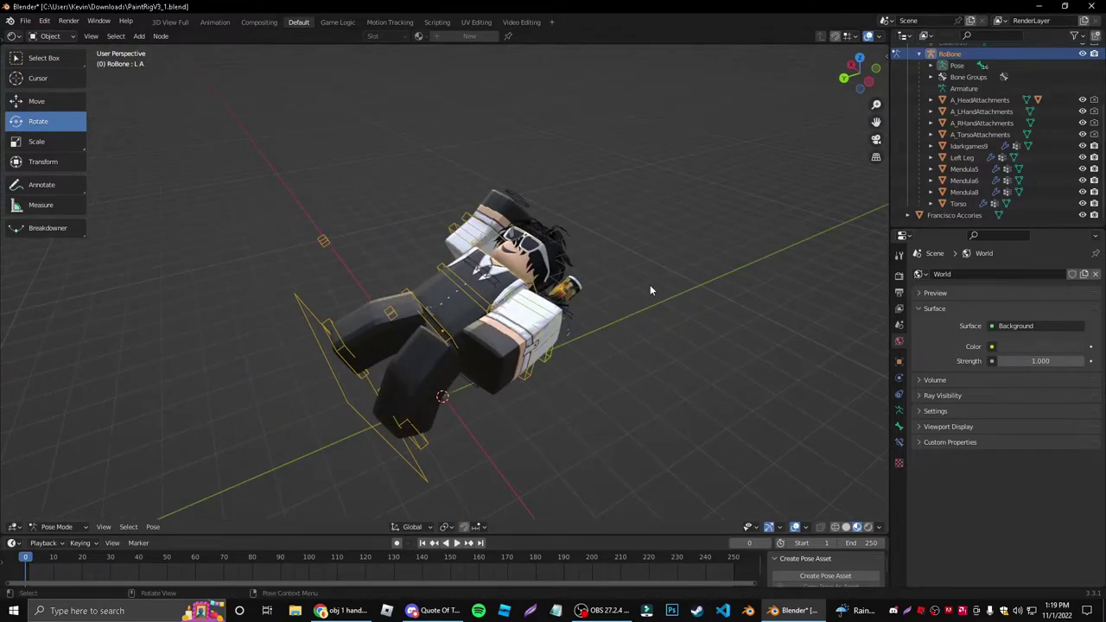
Step: Import the football OBJ model into the scene
left_click(25, 21)
mouse_move(39, 179)
left_click(199, 259)
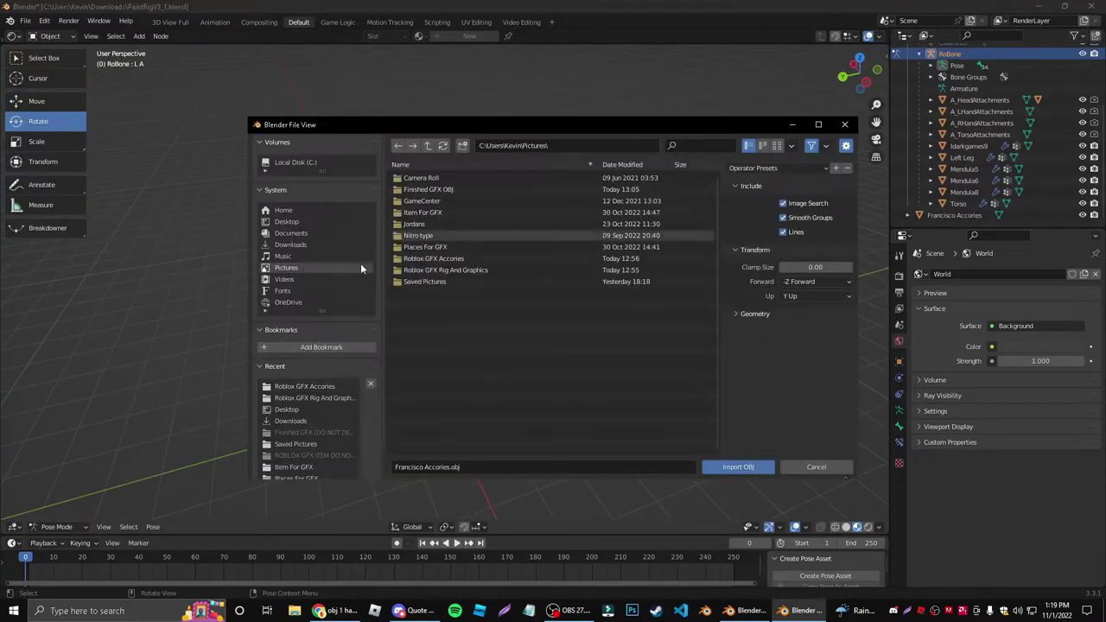
left_click(450, 258)
double_click(423, 189)
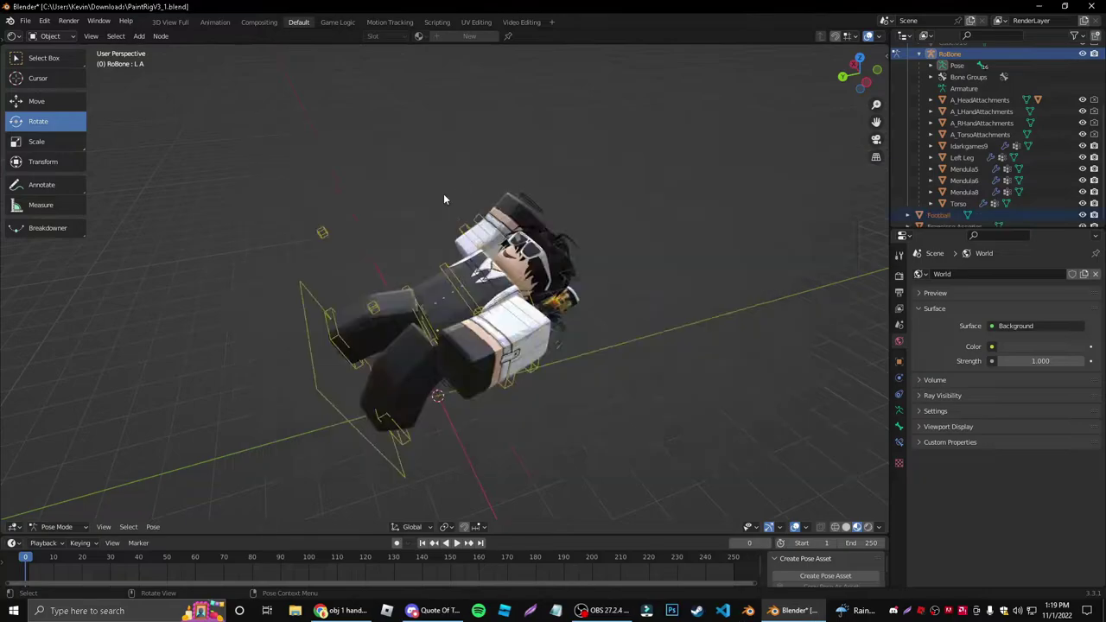
Step: Move the imported Football object along the Y axis and delete it from the scene
key("g")
key("y")
left_click_drag(195, 457, 195, 457)
middle_click_drag(314, 363, 426, 362)
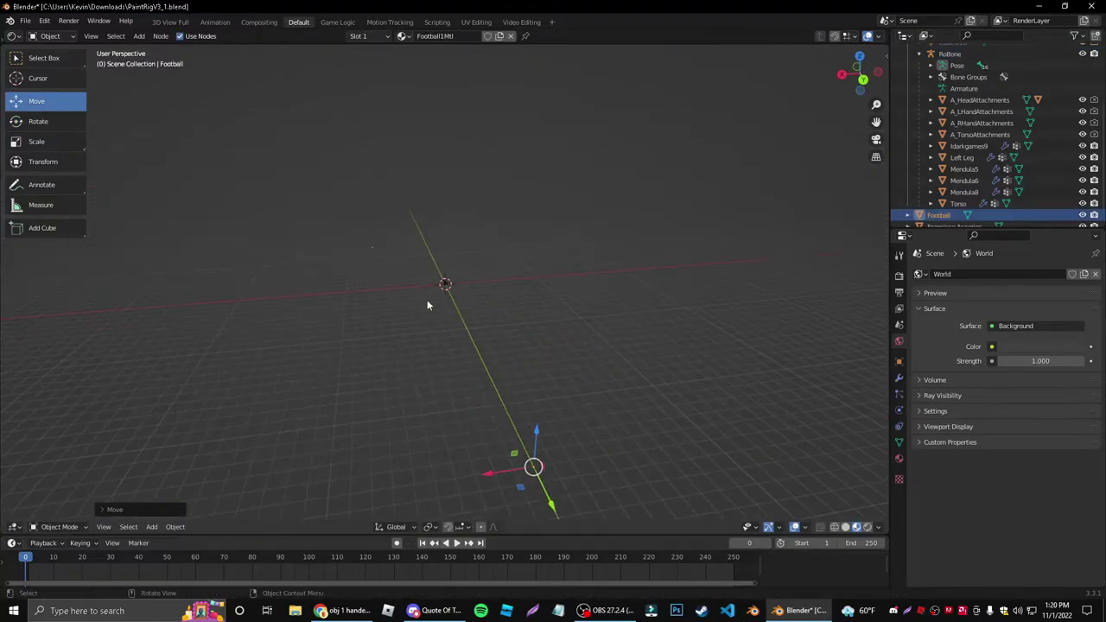
key("Delete")
scroll(392, 259, "up", 10)
left_click(25, 21)
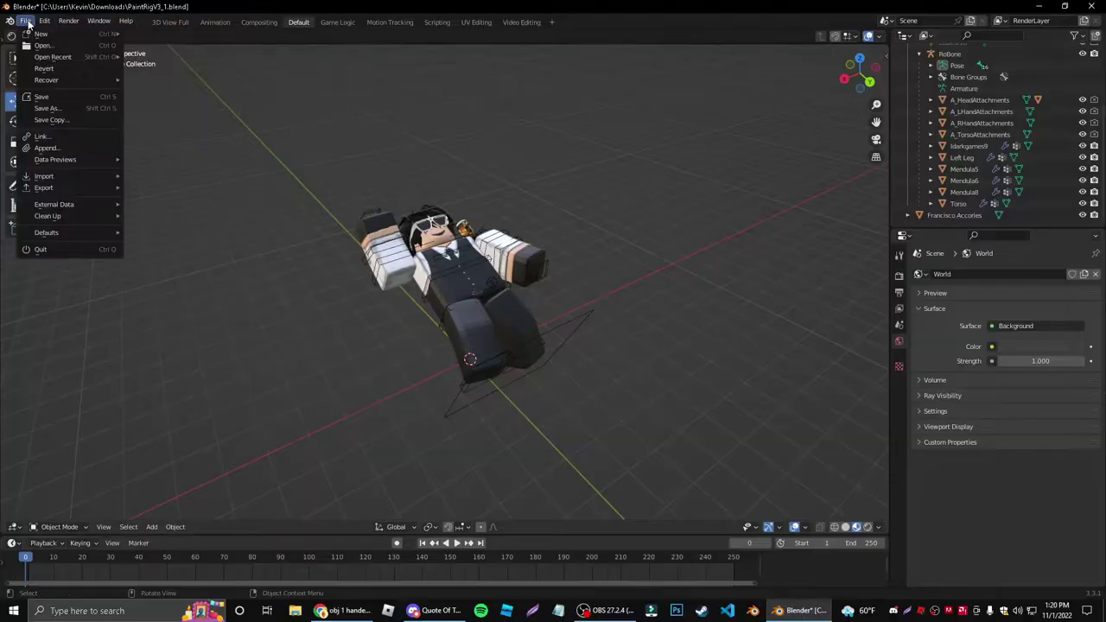
mouse_move(108, 176)
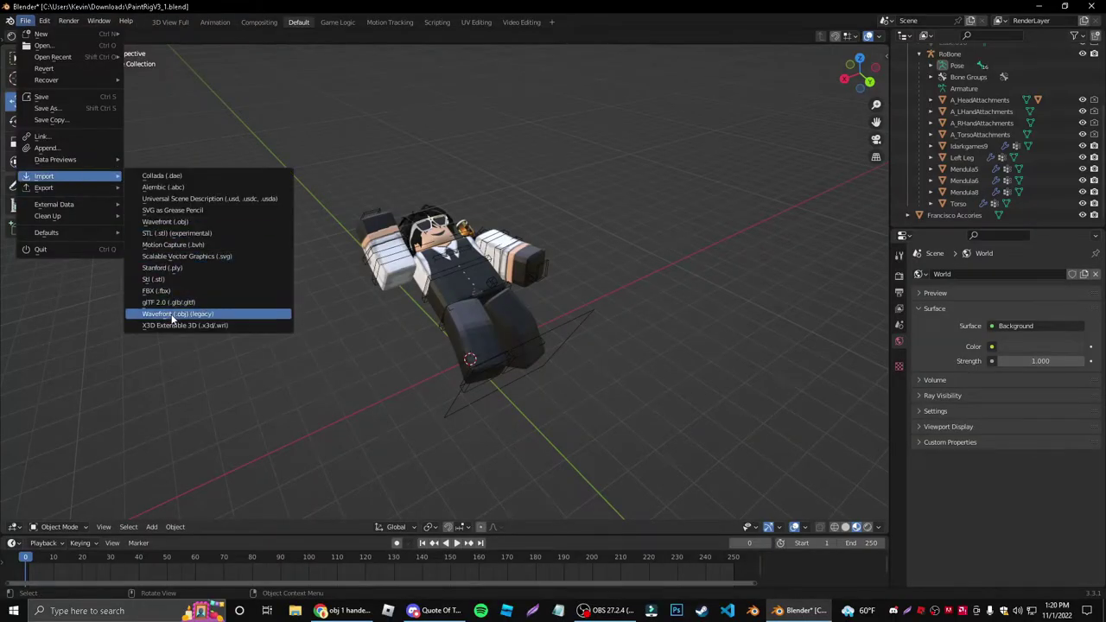
left_click(174, 316)
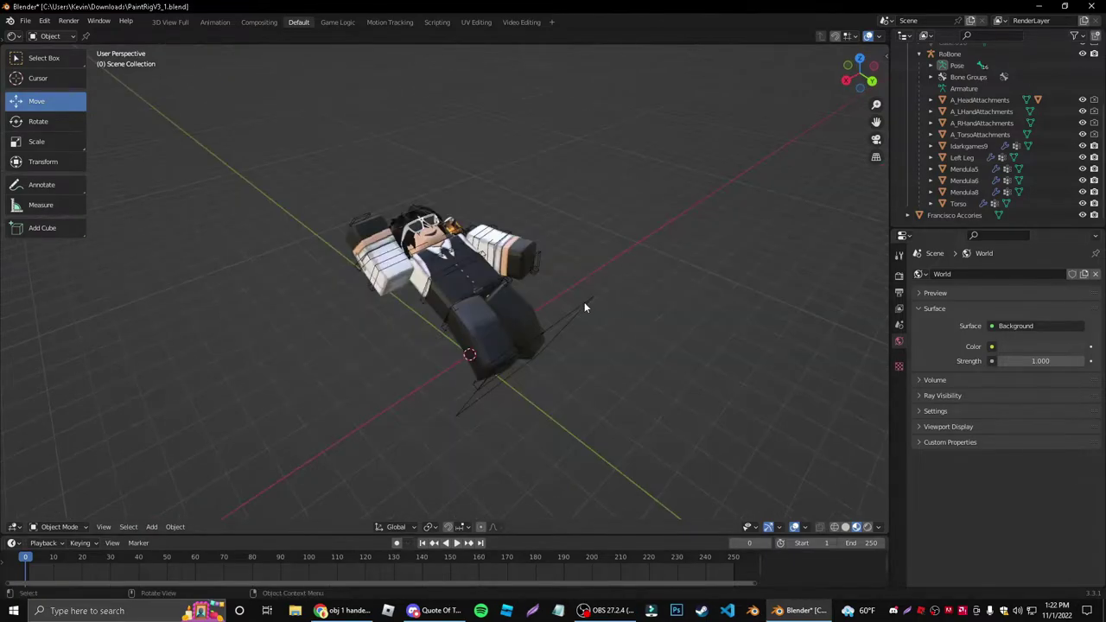
Step: Import the Football In-Place.obj model into the scene as a legacy Wavefront OBJ
middle_click_drag(585, 308, 639, 315)
left_click_drag(877, 122, 919, 143)
scroll(653, 240, "up", 2)
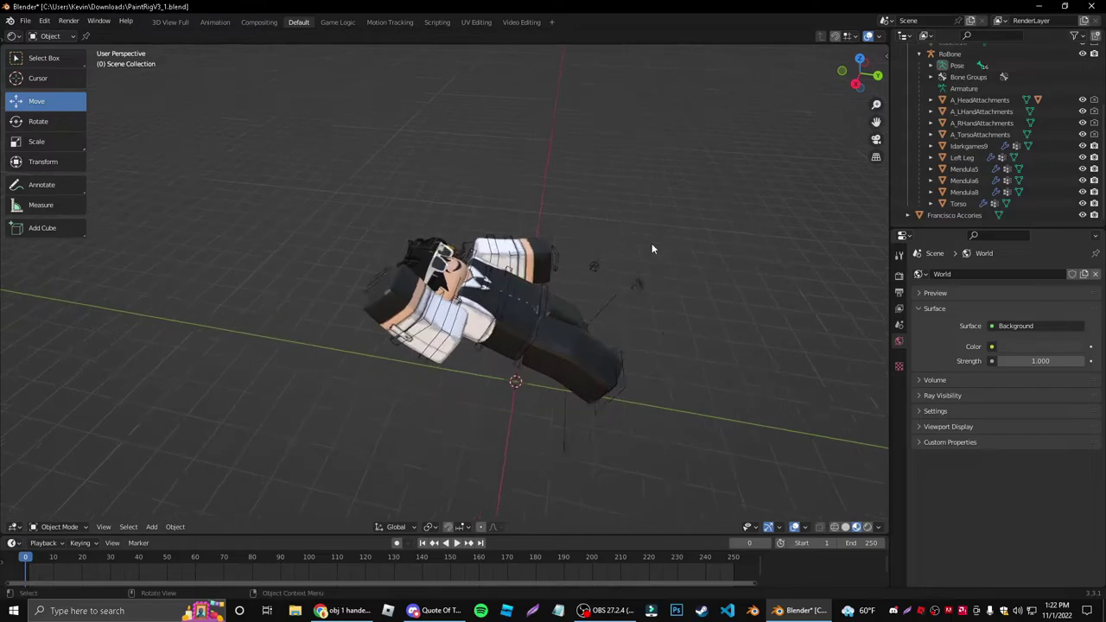
scroll(484, 246, "down", 1)
left_click(25, 22)
left_click(25, 24)
left_click(23, 22)
mouse_move(65, 177)
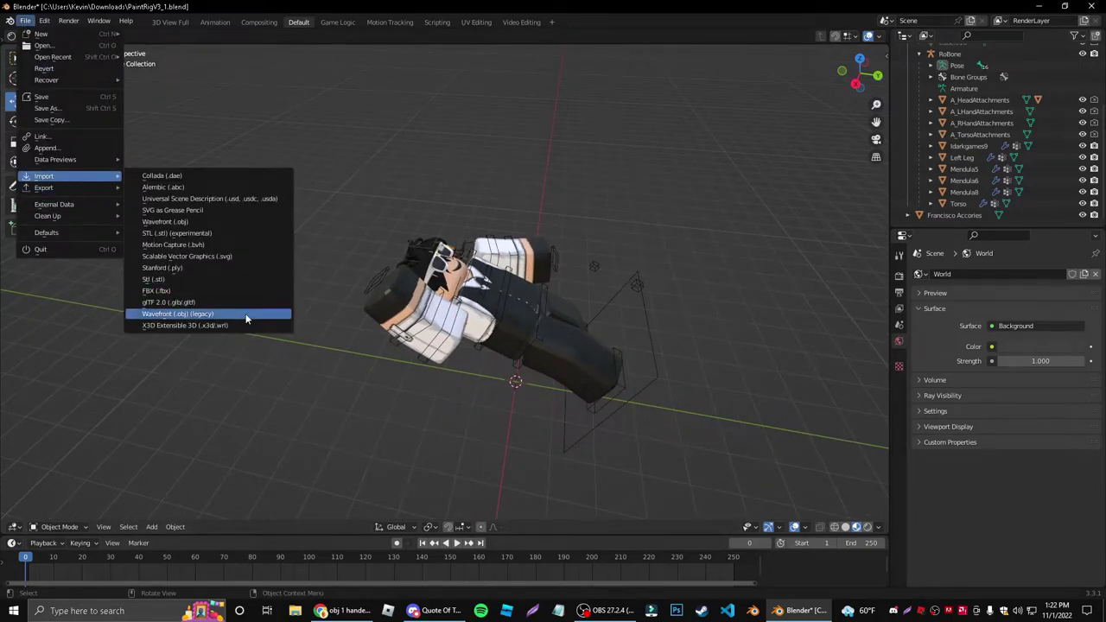
left_click(240, 316)
left_click(434, 189)
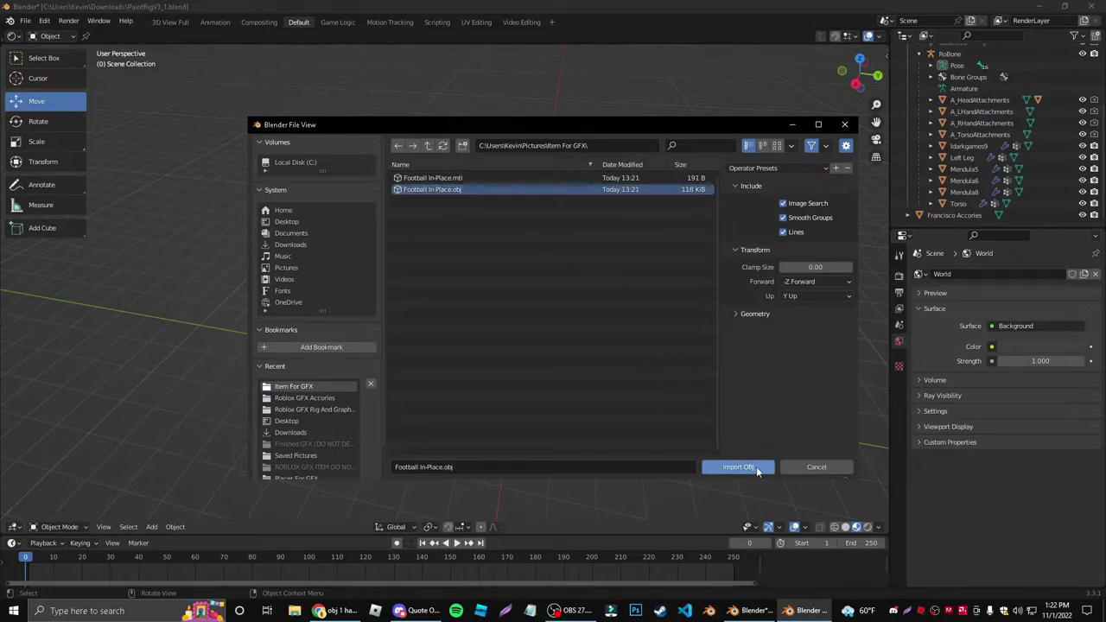
left_click(759, 469)
Step: Move the imported football out of the character's body and rotate it upright beside the waist
middle_click_drag(573, 380, 550, 472)
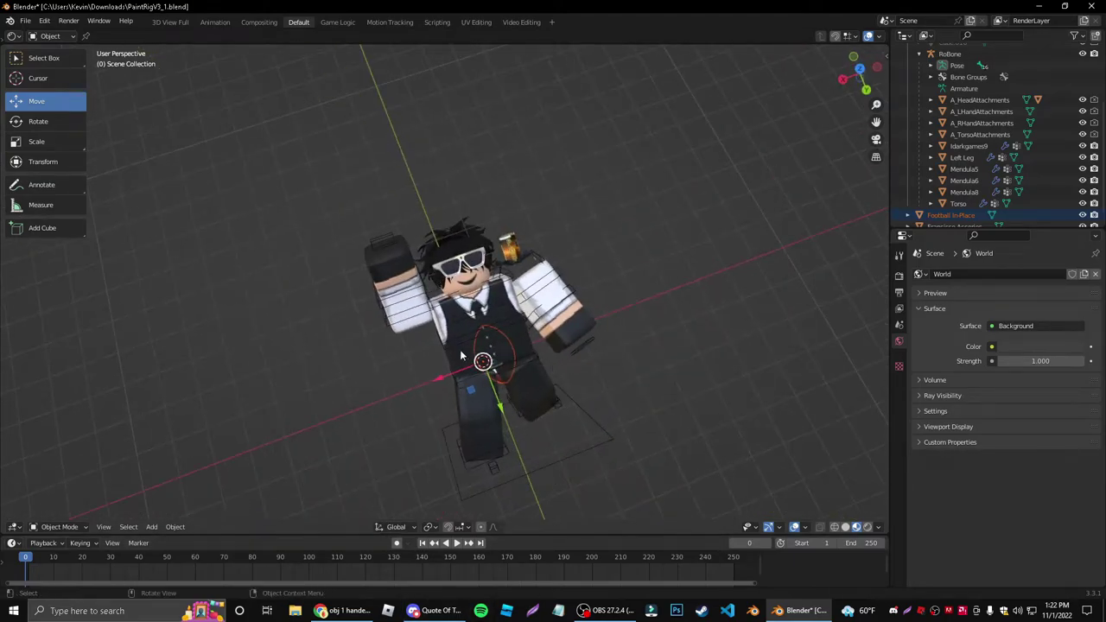
middle_click_drag(467, 373, 557, 379)
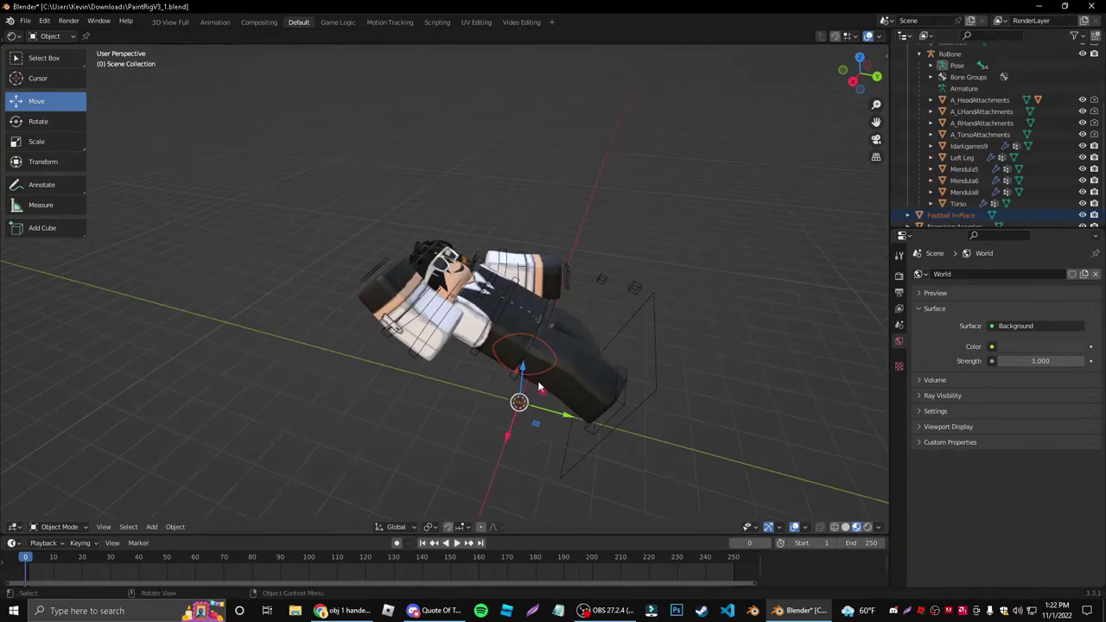
left_click_drag(522, 371, 591, 285)
middle_click_drag(592, 284, 503, 270)
left_click(29, 121)
left_click_drag(448, 287, 426, 325)
mouse_move(691, 367)
middle_mouse_down()
mouse_move(726, 329)
mouse_move(799, 290)
mouse_move(701, 360)
middle_mouse_up()
left_click_drag(449, 354, 437, 405)
left_click(489, 390)
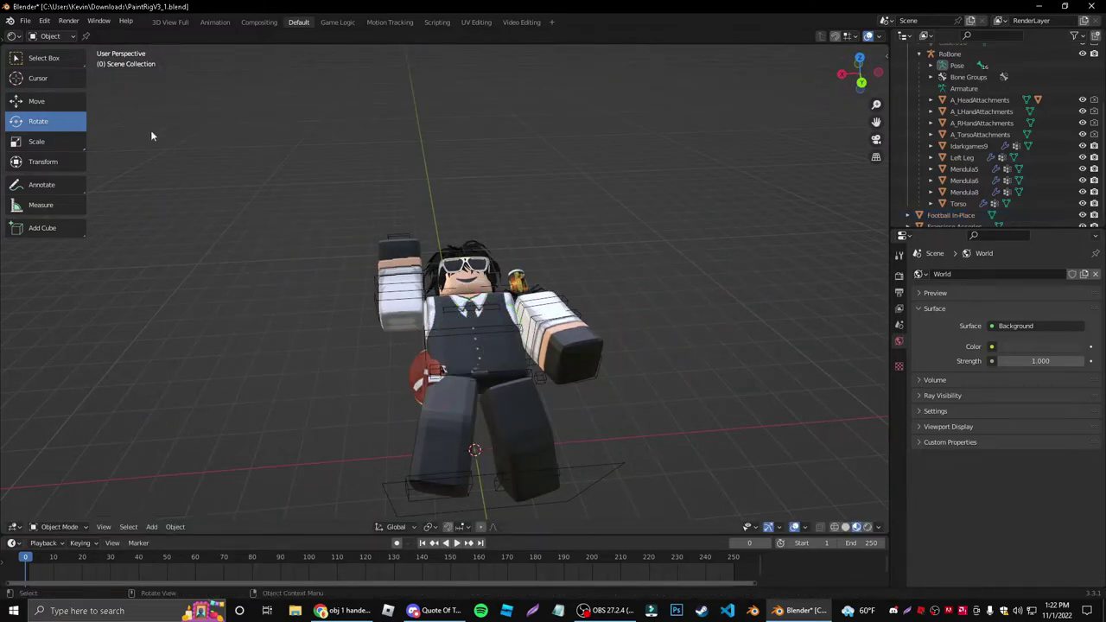
Step: Move the football up to the character's raised right hand so it sits against the palm
left_click(36, 101)
left_click(426, 390)
left_click_drag(480, 295, 485, 195)
middle_click_drag(553, 259, 782, 232)
left_click_drag(631, 221, 471, 226)
middle_click_drag(475, 228, 467, 257)
left_click_drag(396, 256, 435, 254)
middle_click_drag(435, 254, 393, 240)
Step: Check the one-handed catch reference photo in the browser and compare the character and football from several angles
key("alt+Tab")
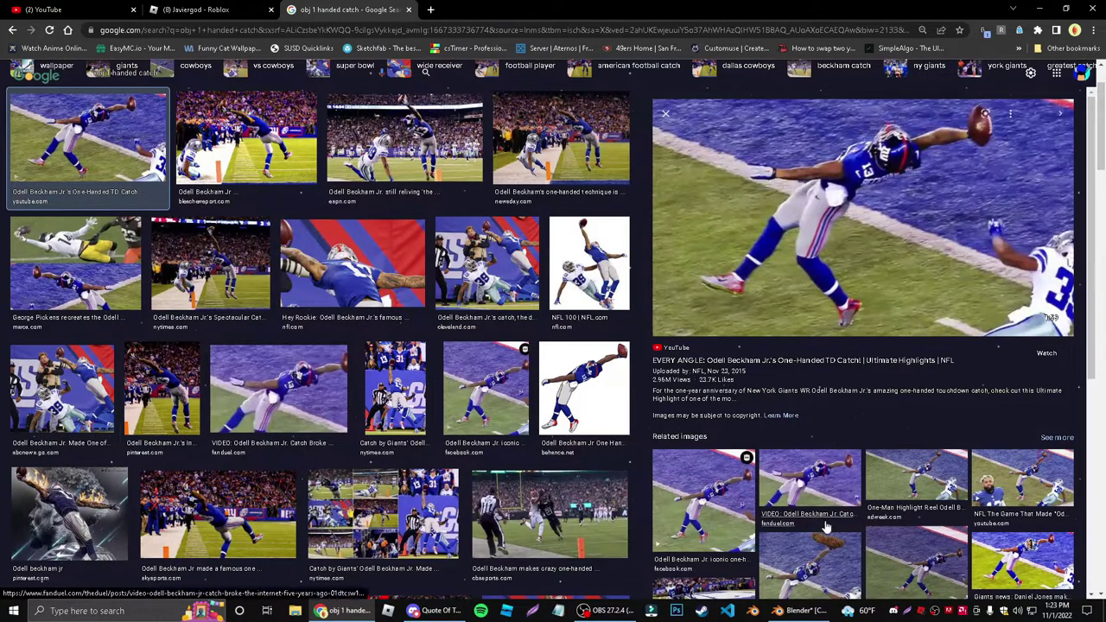
left_click(799, 610)
middle_click_drag(529, 331, 830, 349)
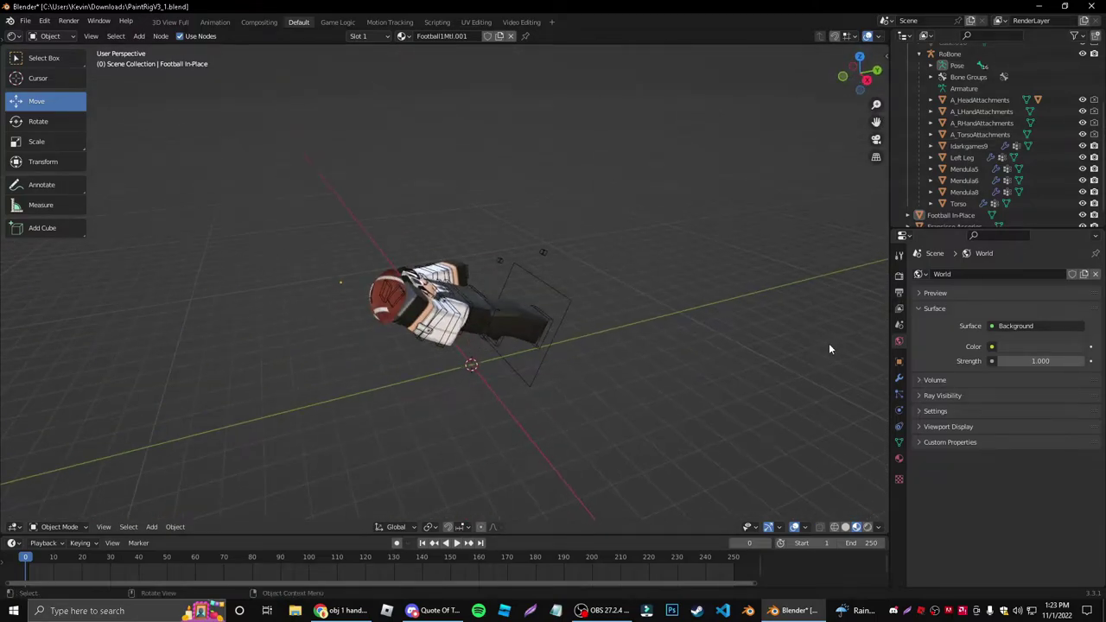
middle_click_drag(639, 352, 543, 306)
scroll(575, 313, "down", 4)
scroll(501, 302, "up", 1)
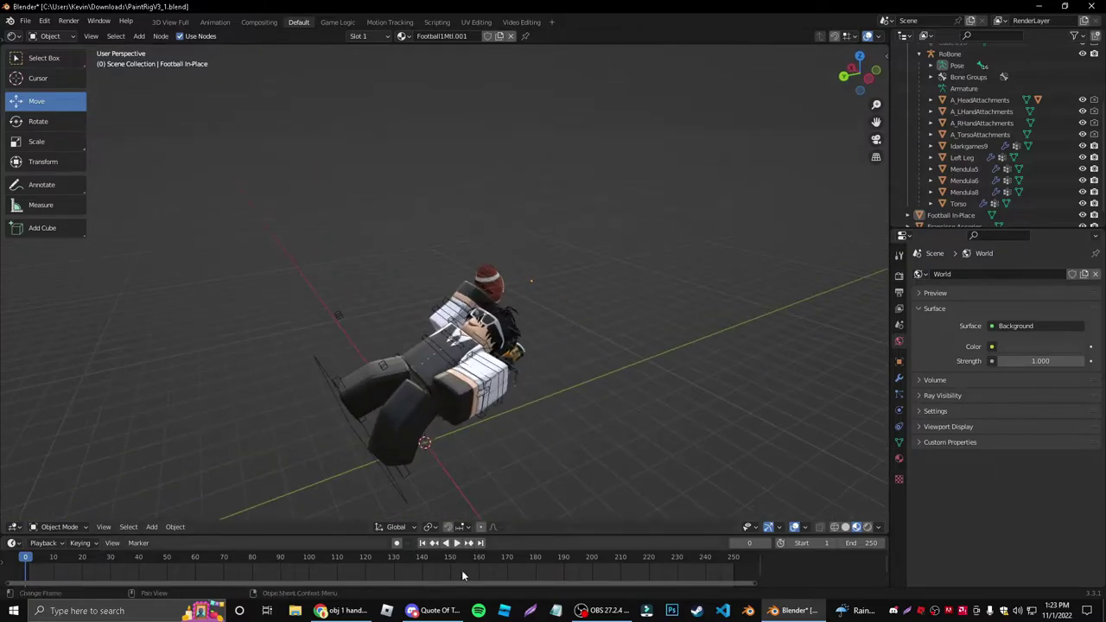
Step: Open the finished football GFX picture in the Discord chat and examine its pose and framing
left_click(436, 610)
scroll(570, 307, "up", 10)
scroll(523, 328, "down", 2)
left_click(527, 342)
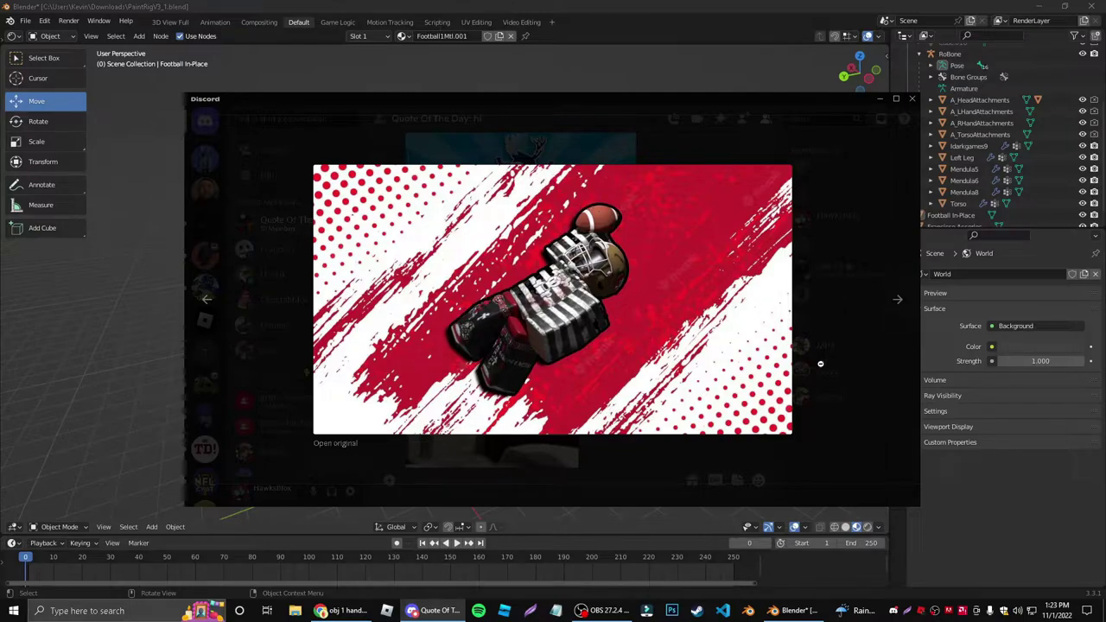
left_click(830, 279)
scroll(527, 358, "down", 2)
scroll(526, 358, "up", 2)
left_click(1014, 498)
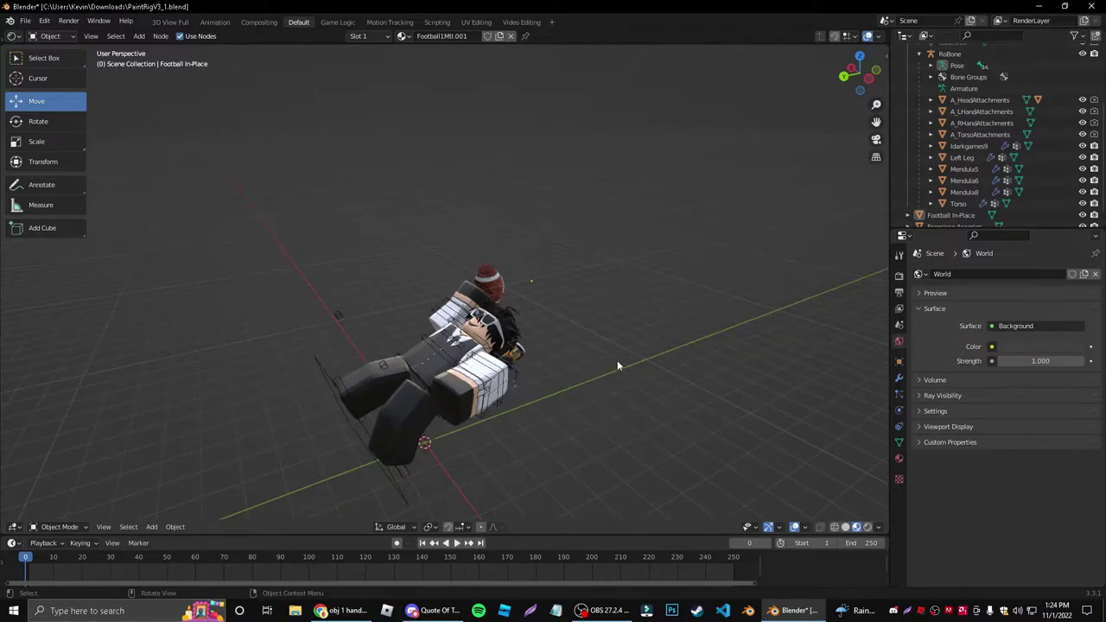
Step: Switch the RoBone rig to Pose Mode, return to Object Mode and clear the selection
middle_click_drag(626, 325, 633, 318)
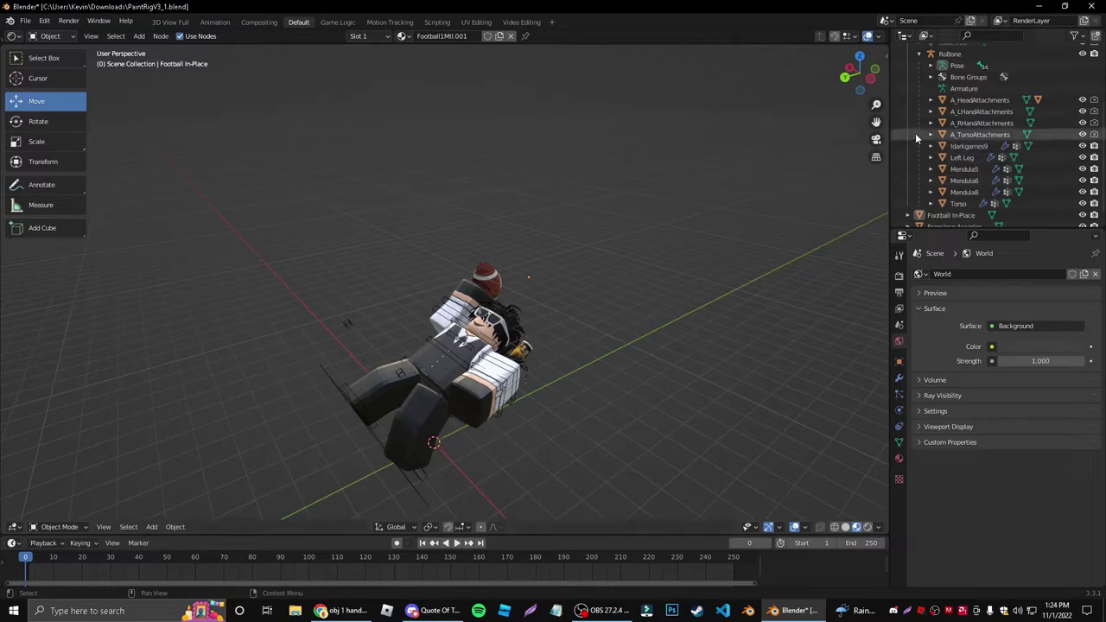
left_click_drag(876, 122, 890, 40)
scroll(649, 308, "up", 1)
middle_click_drag(649, 308, 641, 314)
scroll(642, 315, "down", 1)
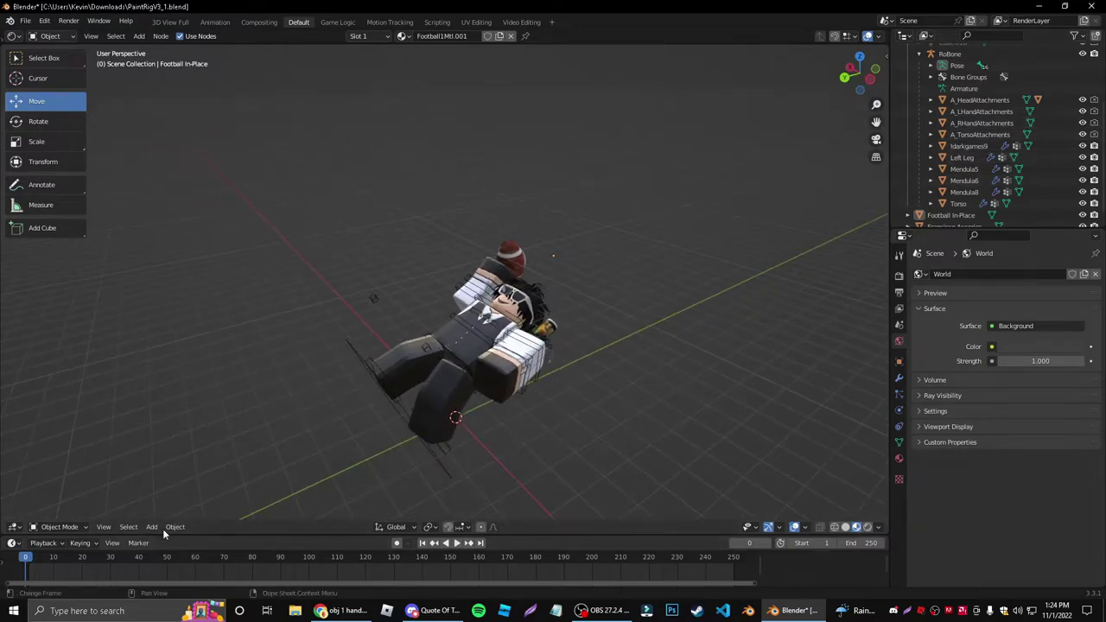
left_click(61, 527)
left_click(52, 451)
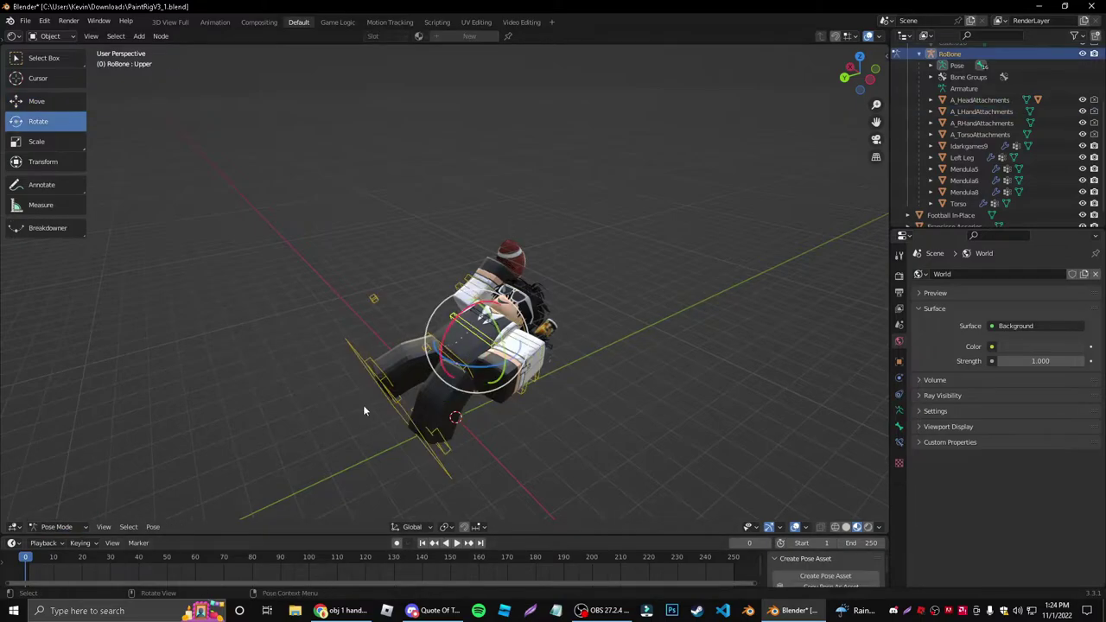
left_click(57, 526)
left_click(59, 529)
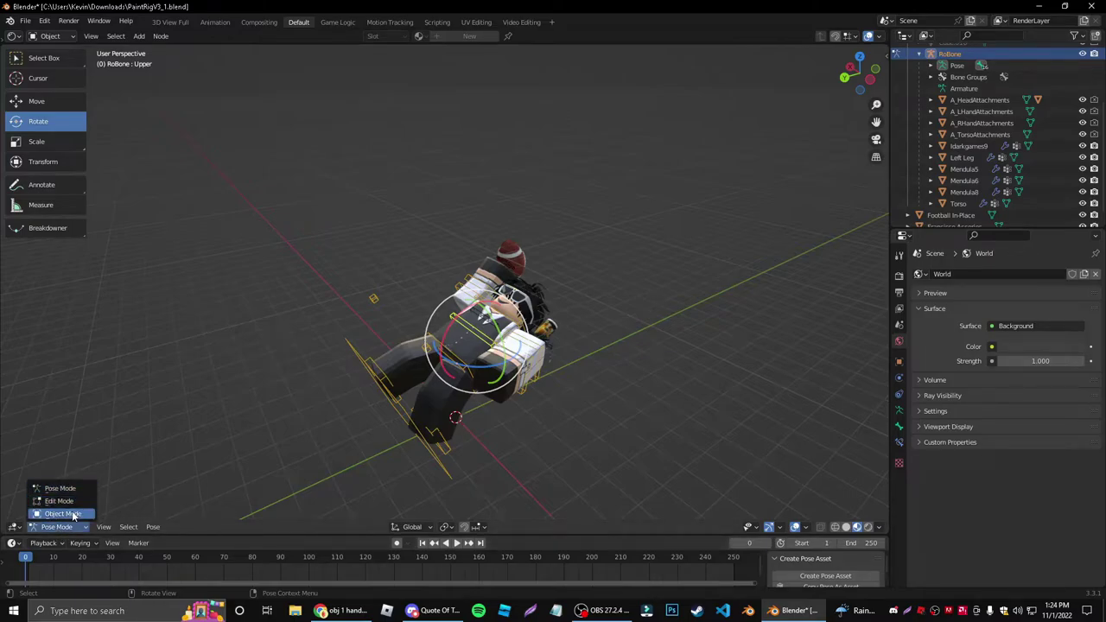
left_click(62, 514)
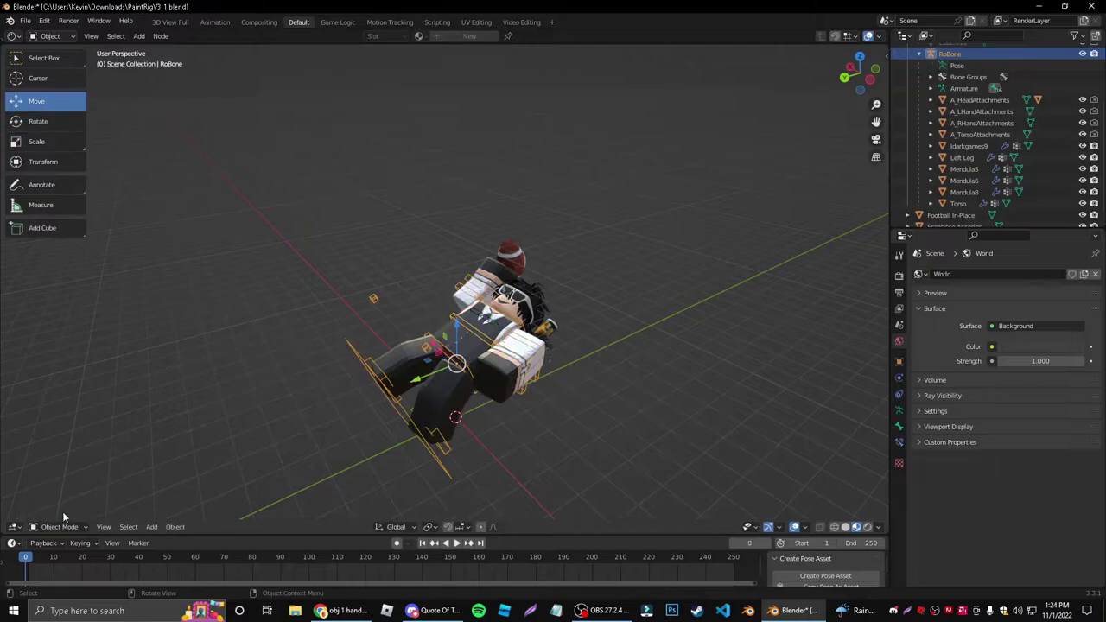
left_click(570, 462)
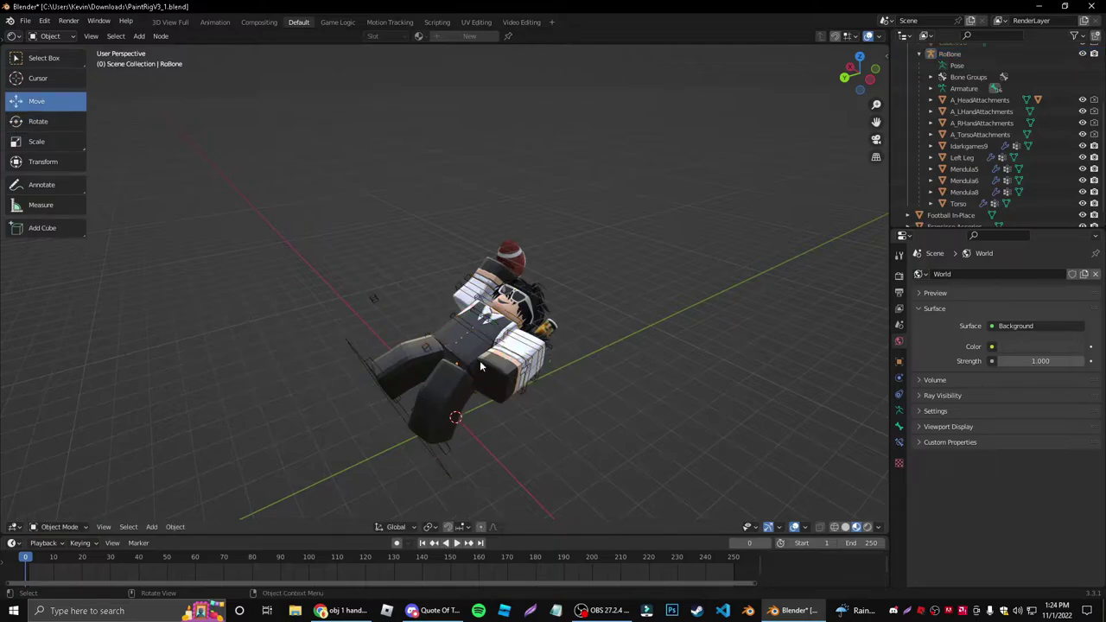
Step: Add a camera to the scene in Object Mode
left_click(154, 526)
left_click(54, 527)
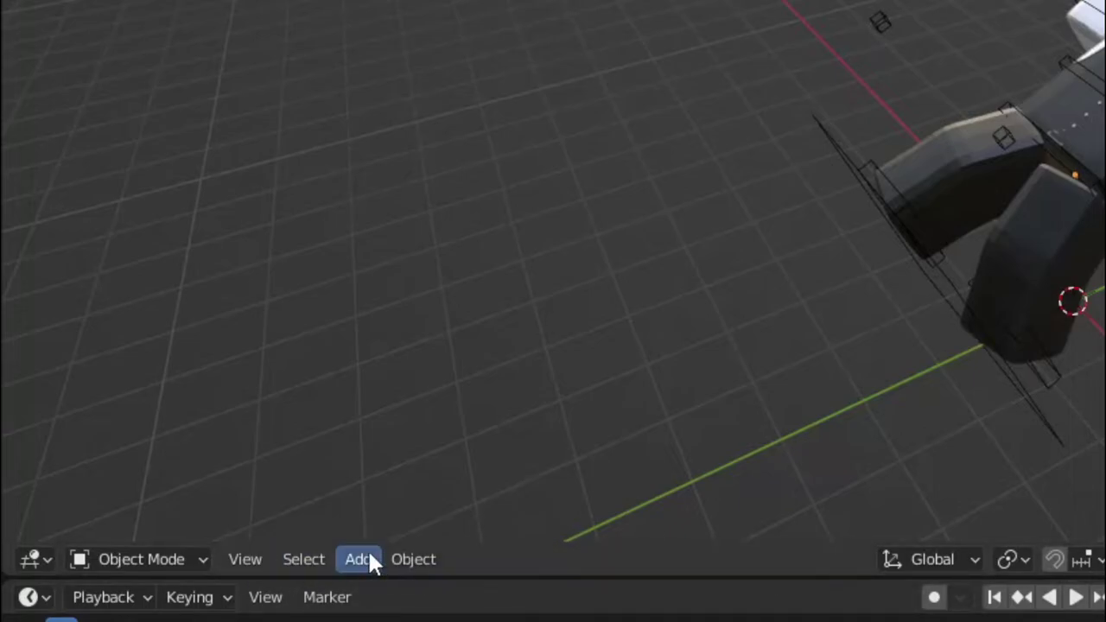
left_click(361, 560)
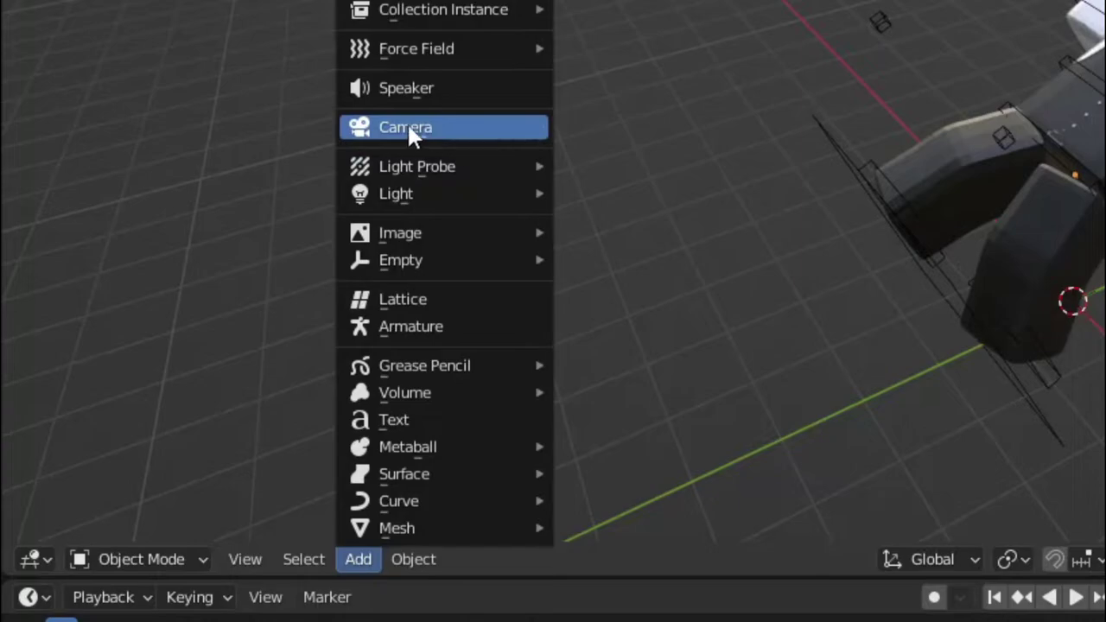
left_click(408, 130)
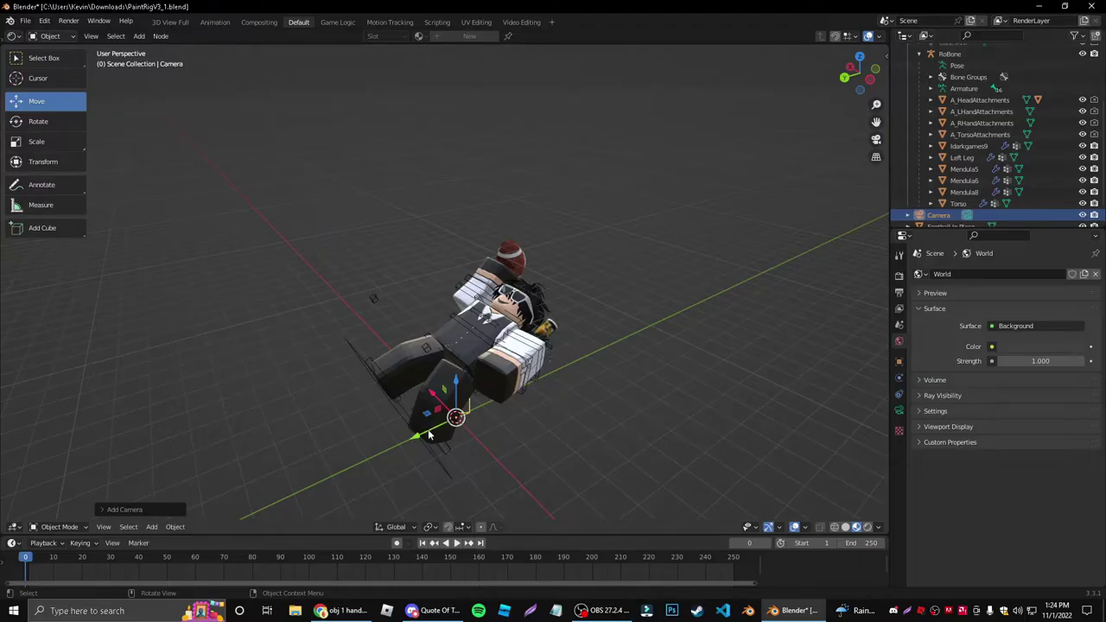
Step: Move the new camera away from the origin to a spot in front of the character
left_click_drag(427, 435, 346, 462)
middle_click_drag(525, 452, 599, 425)
left_click_drag(451, 412, 448, 279)
middle_click_drag(448, 278, 406, 391)
left_click_drag(388, 340, 539, 415)
middle_click_drag(644, 459, 518, 341)
Step: Rotate the camera around several axes so that it points at the character
key("r")
left_click_drag(489, 335, 479, 352)
middle_click_drag(480, 353, 446, 294)
mouse_move(447, 277)
left_mouse_down()
mouse_move(429, 260)
mouse_move(428, 270)
left_mouse_up()
middle_click_drag(484, 276, 605, 307)
left_click_drag(646, 307, 635, 301)
middle_click_drag(635, 301, 483, 289)
left_click_drag(467, 276, 456, 268)
middle_click_drag(456, 268, 493, 363)
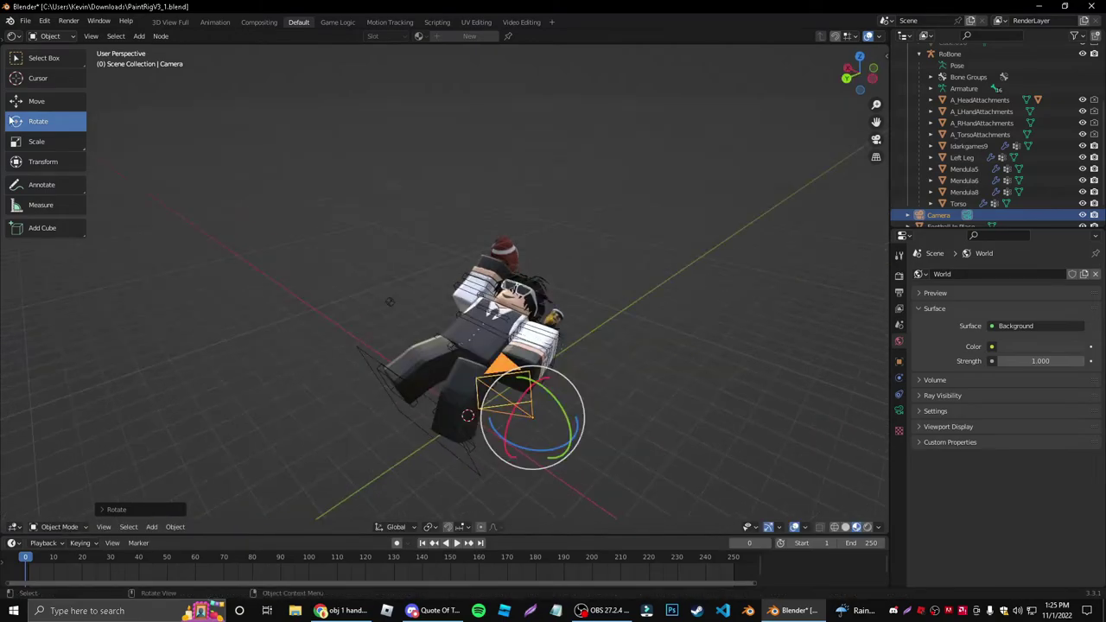
Step: Shift the camera sideways, raise it to the character's height and look through it
left_click(36, 101)
scroll(484, 345, "down", 1)
left_click_drag(456, 344, 510, 375)
left_click_drag(525, 346, 553, 244)
middle_click_drag(604, 285, 570, 285)
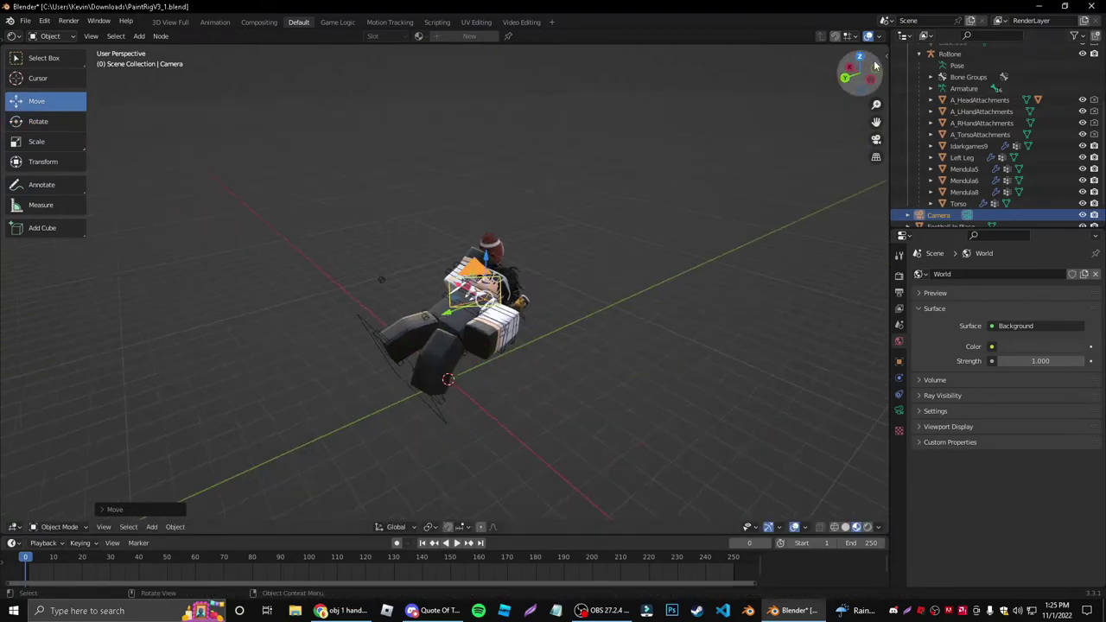
left_click(878, 142)
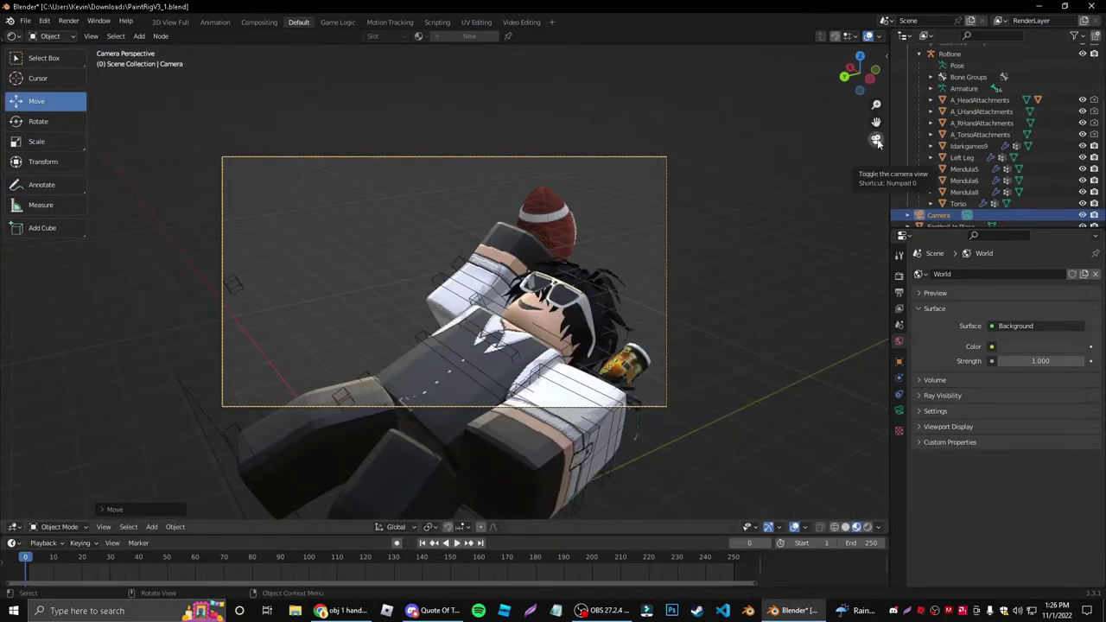
Step: Check the reference picture in the other window and return to the Blender scene
key("alt+Tab")
scroll(553, 373, "up", 2)
left_click(553, 373)
key("alt+Tab")
Step: Reposition the camera farther from the character, checking the framing through the camera view
left_click(875, 141)
left_click(875, 142)
left_click(875, 140)
mouse_move(510, 389)
left_mouse_down()
mouse_move(444, 322)
mouse_move(518, 372)
left_mouse_up()
left_click(875, 140)
left_click(875, 141)
left_click_drag(555, 419, 510, 441)
middle_click_drag(534, 367, 605, 354)
Step: Try to shift the camera to a different position and undo the change
left_click(716, 259)
left_click(875, 140)
left_click(875, 140)
left_click_drag(778, 256, 529, 276)
left_click(512, 273)
key("ctrl+z")
key("ctrl+z")
Step: Nudge the camera slightly, check the character's framing through it and deselect the camera
left_click(875, 140)
left_click(875, 140)
left_click(875, 140)
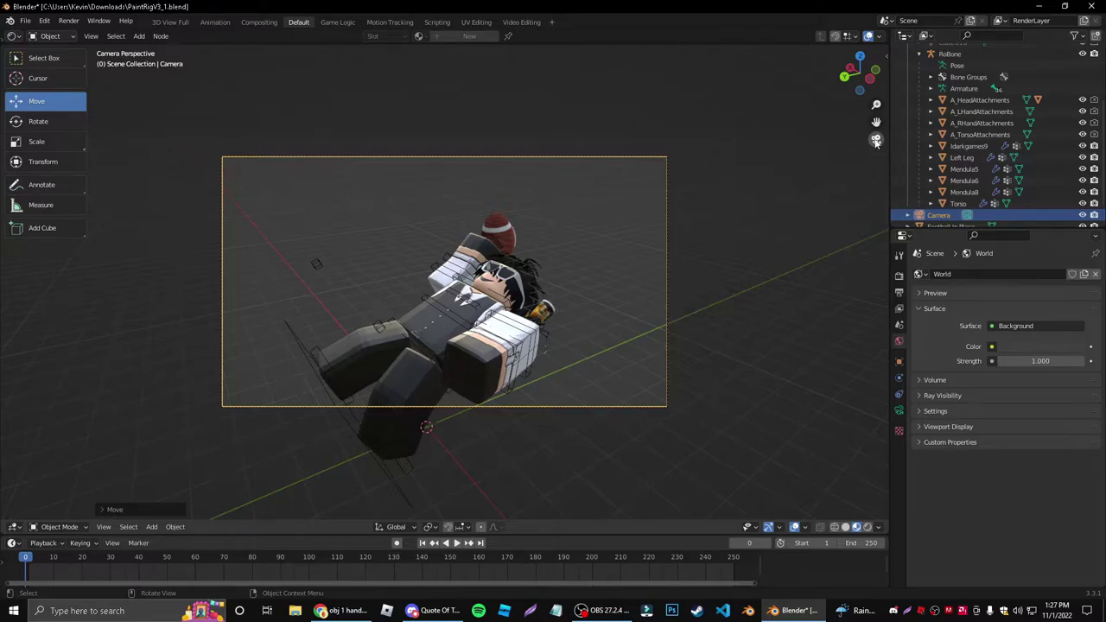
left_click(875, 140)
left_click_drag(682, 358, 681, 354)
left_click(876, 141)
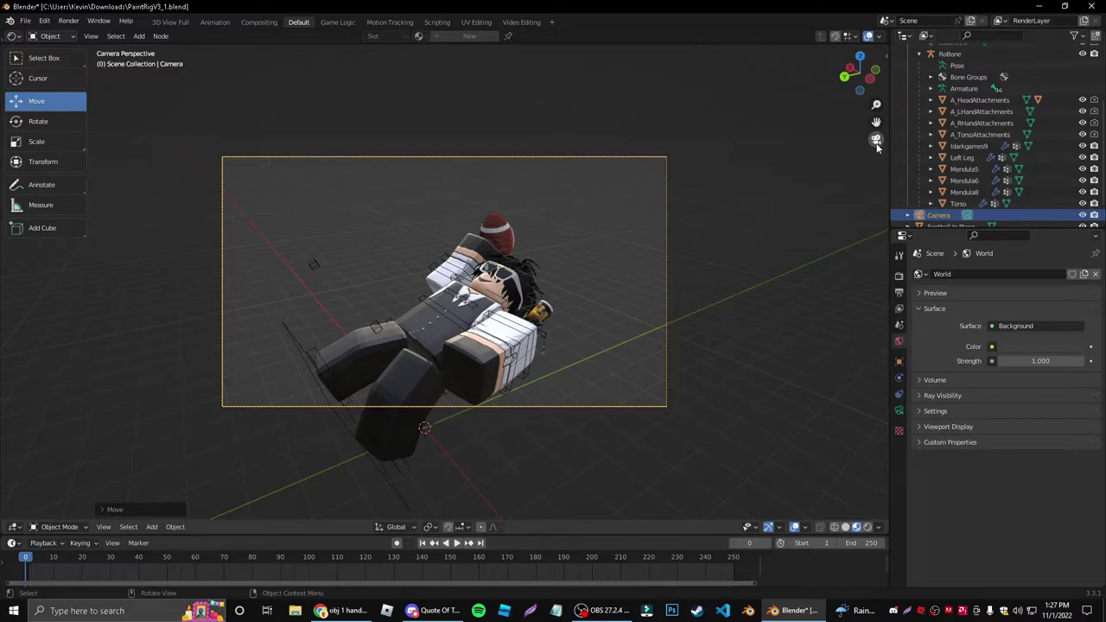
left_click(875, 140)
left_click(600, 247)
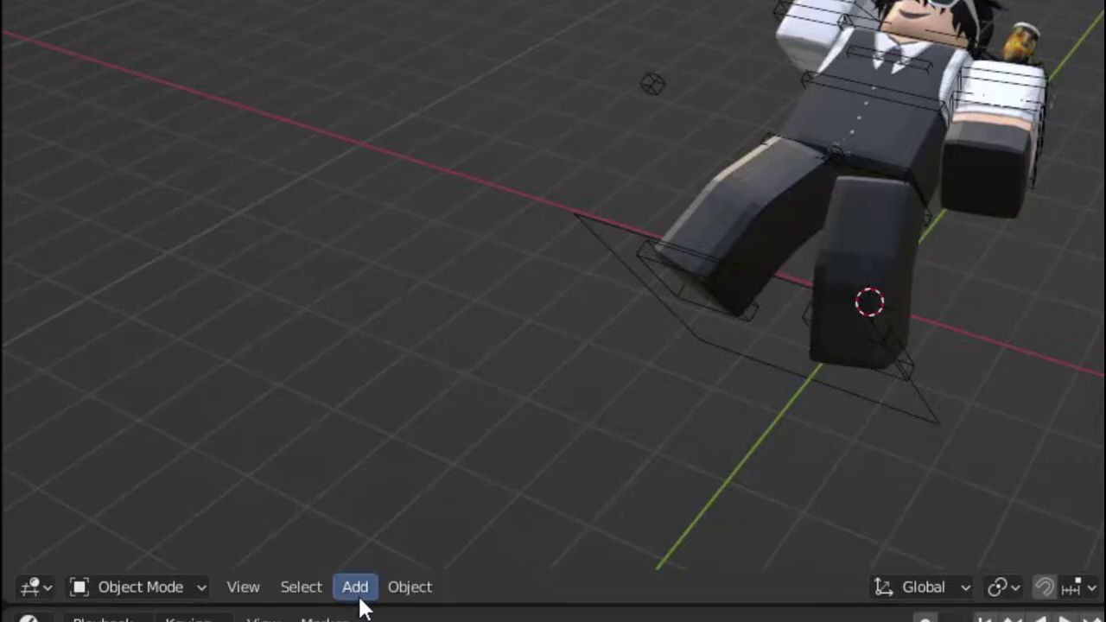
Step: Add a point light and raise it above the character
left_click(151, 526)
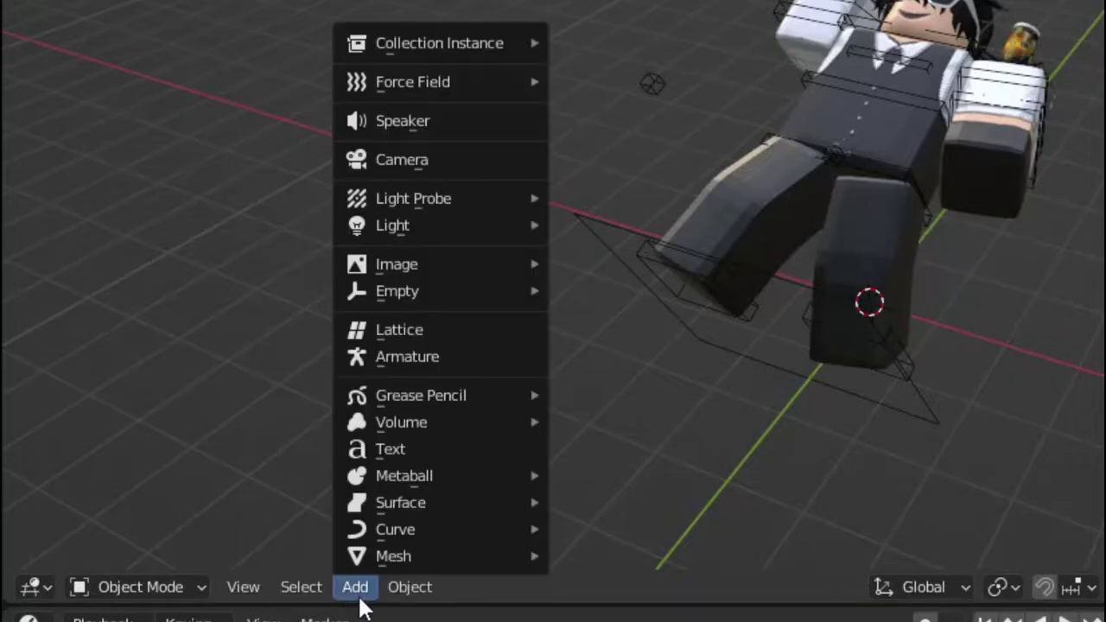
mouse_move(402, 223)
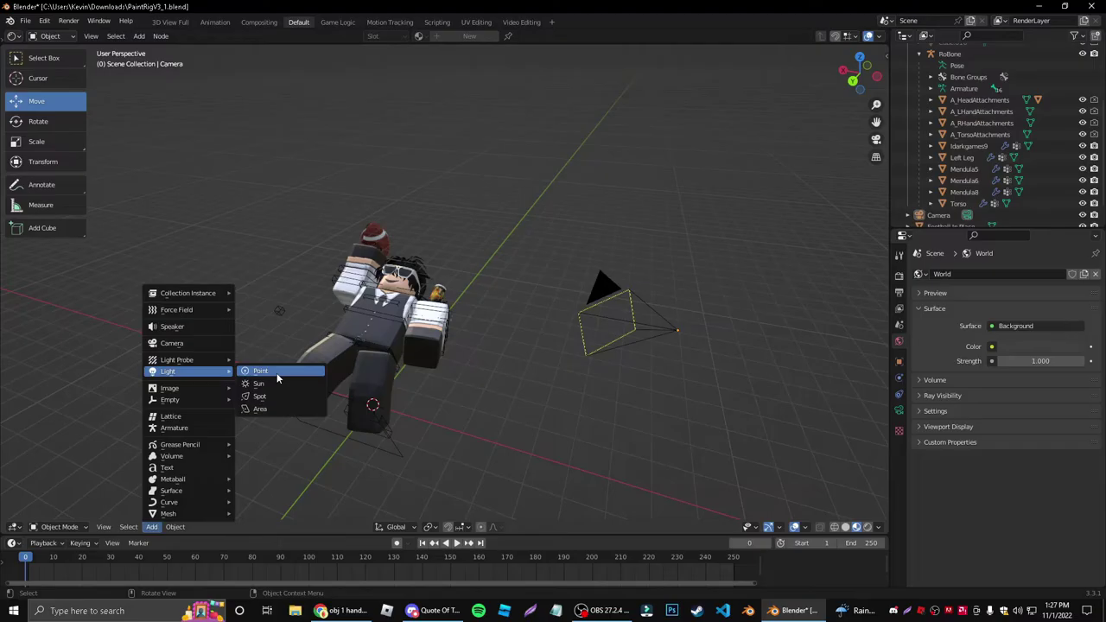
left_click(647, 229)
left_click_drag(368, 380, 347, 219)
middle_click_drag(574, 302, 532, 278)
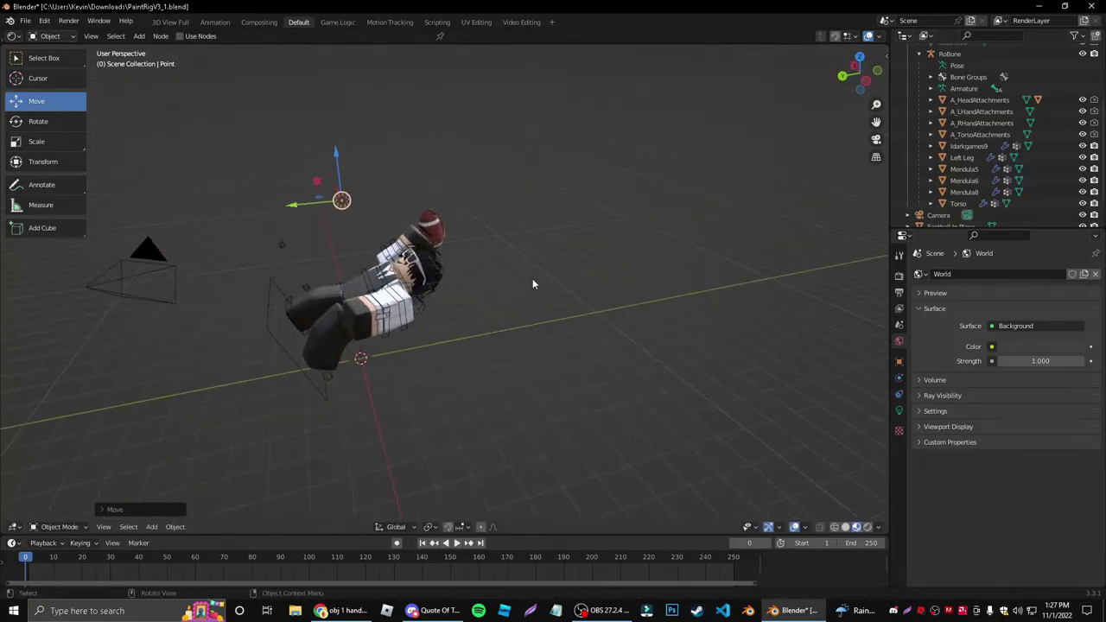
Step: Move the point light toward the character's upper body and raise it above the football
left_click(876, 139)
left_click(875, 139)
left_click_drag(875, 120, 957, 182)
scroll(553, 235, "up", 1)
middle_click_drag(518, 247, 522, 259)
left_click_drag(369, 279, 399, 274)
left_click_drag(457, 229, 457, 199)
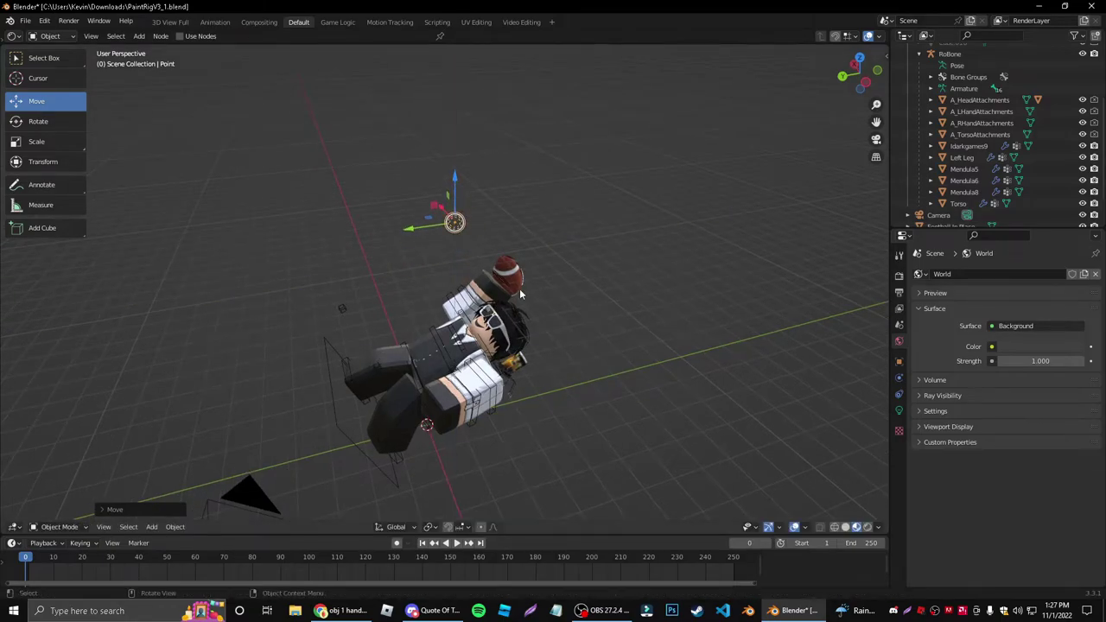
Step: Preview the point light's effect in Rendered shading and return to Material Preview
left_click(867, 527)
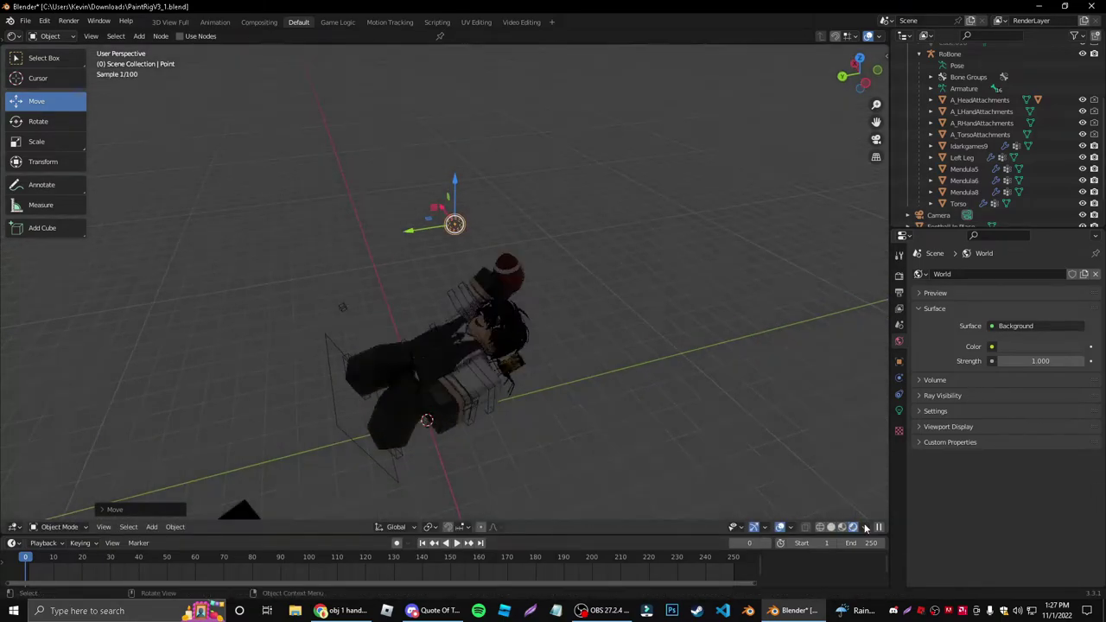
middle_click_drag(568, 345, 605, 363)
left_click(842, 527)
mouse_move(778, 483)
middle_mouse_down()
mouse_move(742, 440)
mouse_move(810, 474)
middle_mouse_up()
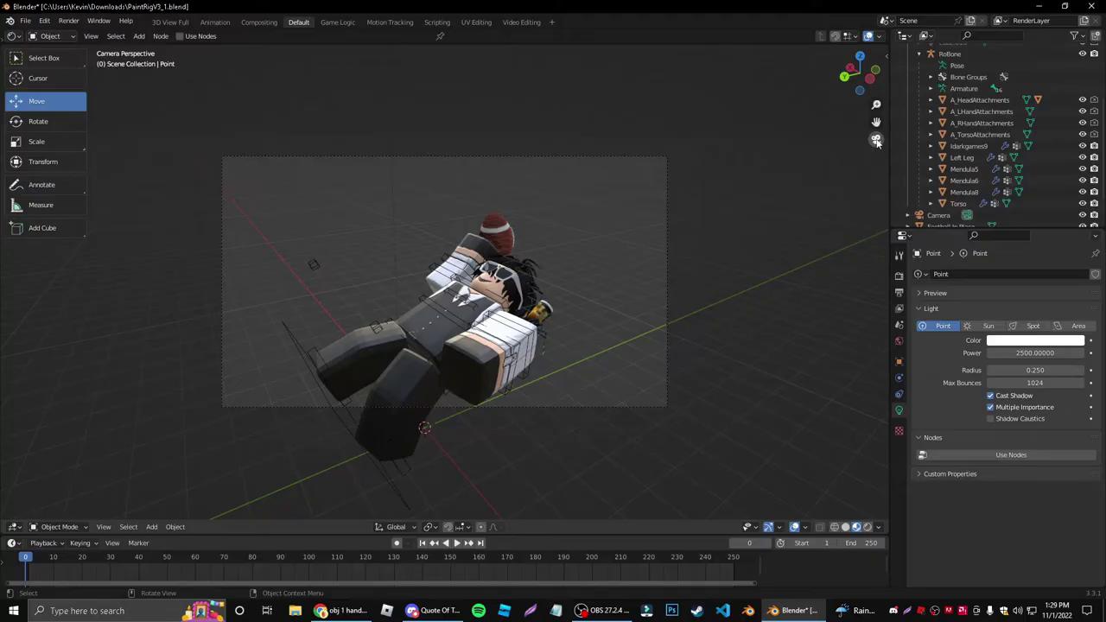
Step: Check the view through the camera and set the render output's file format to JPEG
left_click(876, 140)
left_click(876, 140)
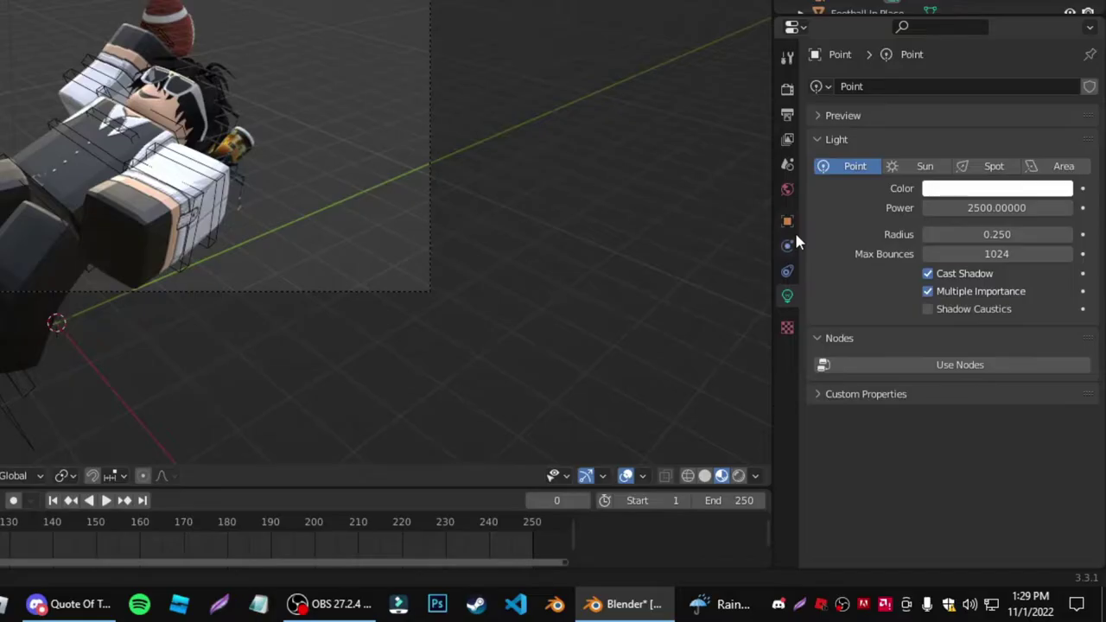
left_click(789, 118)
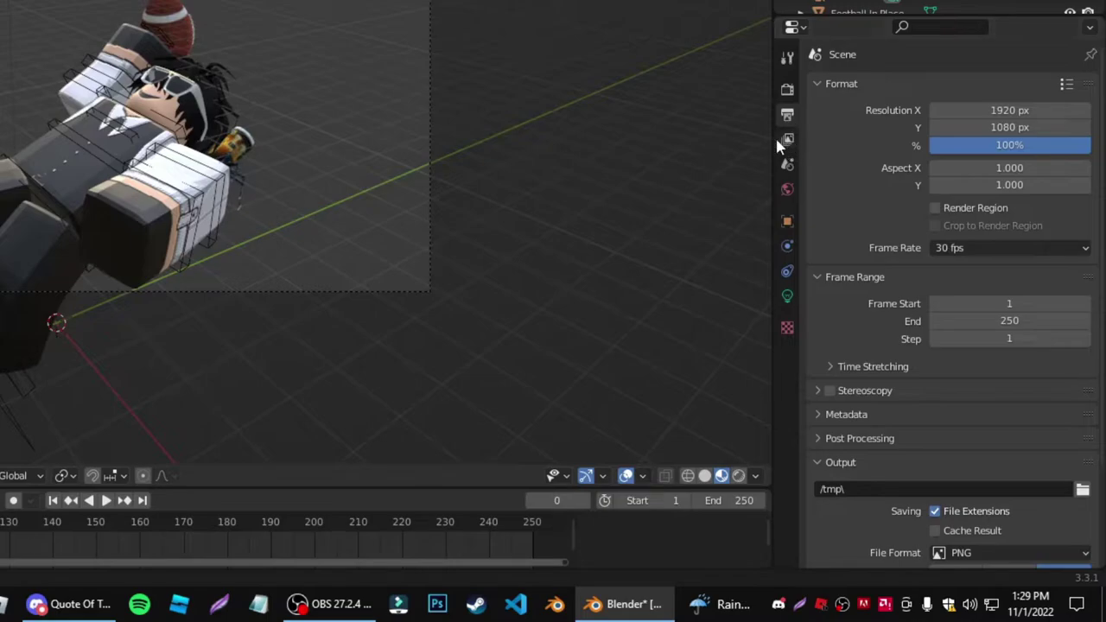
scroll(964, 317, "down", 4)
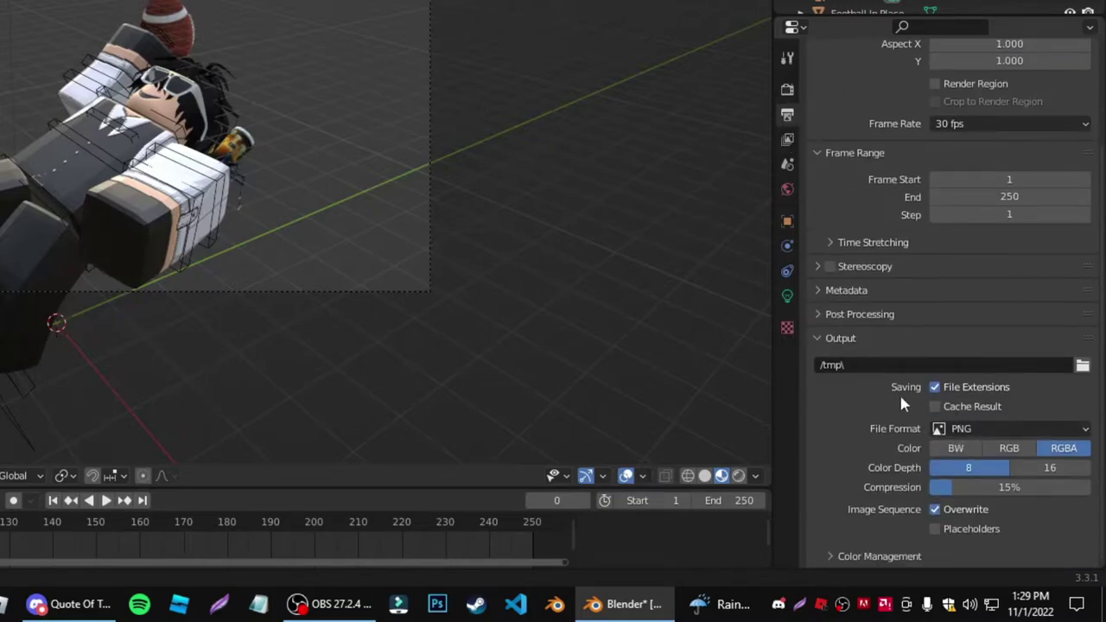
left_click(965, 429)
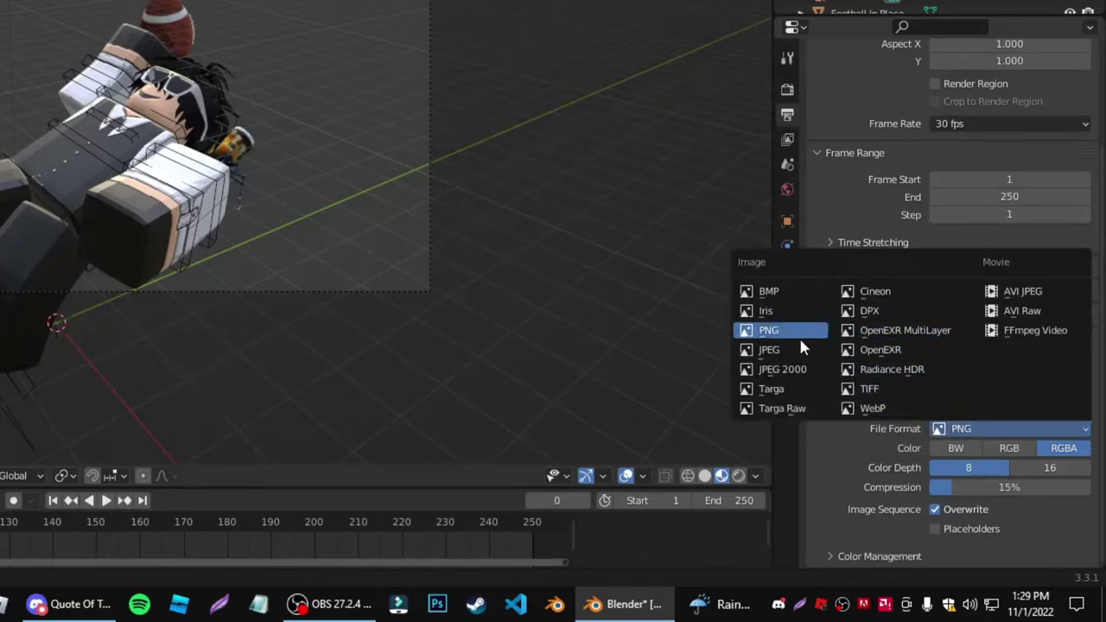
left_click(780, 350)
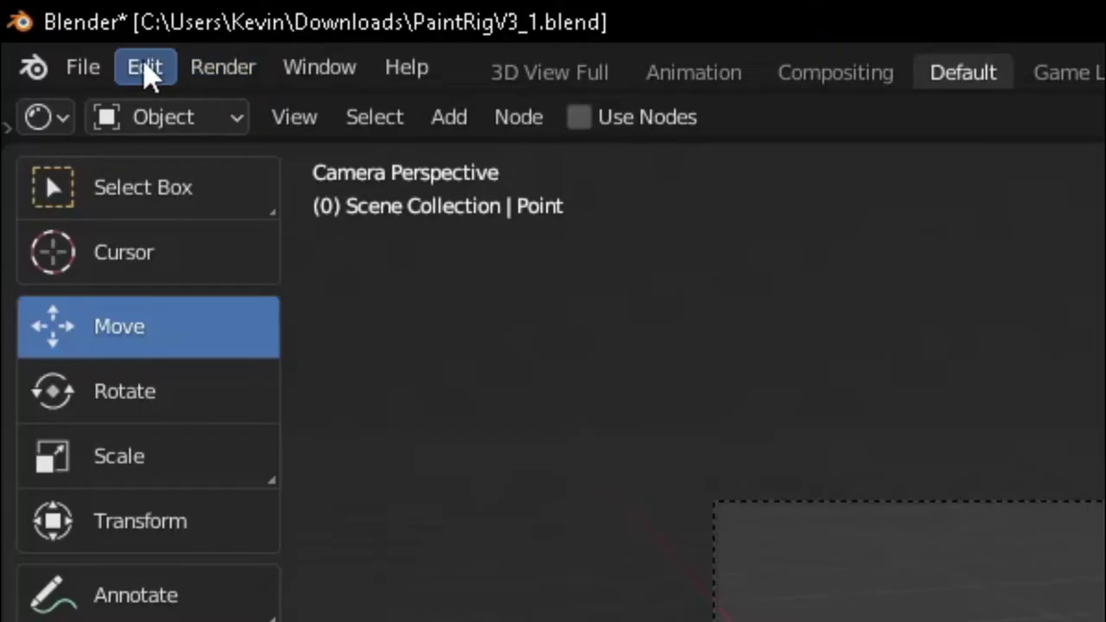
Step: Render the camera view as a still image and frame the whole result in the render window
left_click(72, 21)
left_click(307, 113)
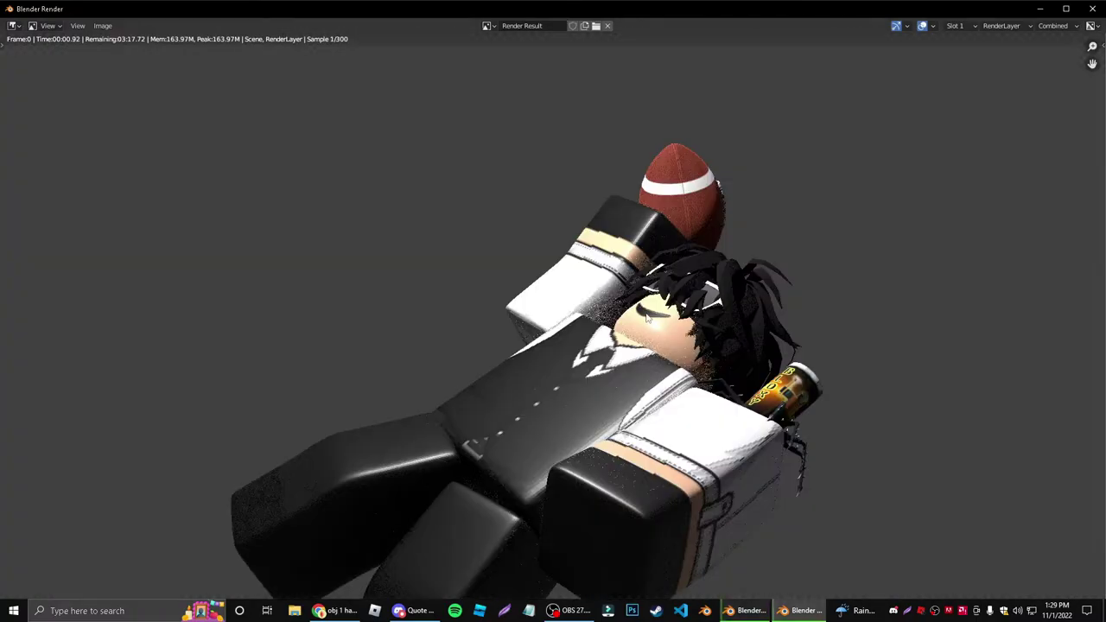
scroll(646, 318, "down", 4)
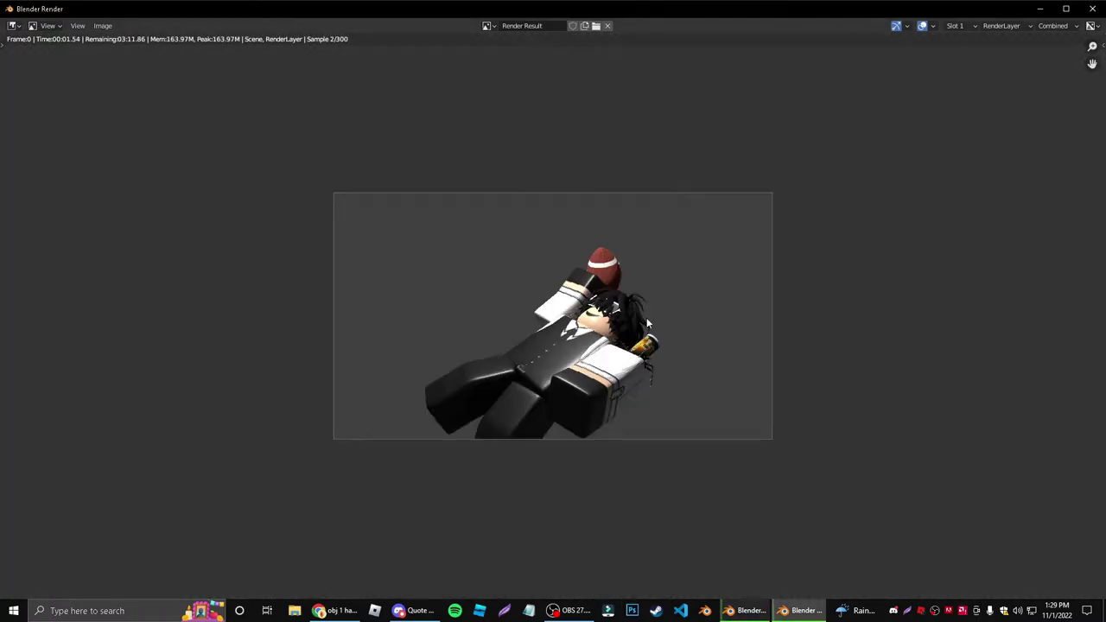
scroll(647, 317, "up", 1)
middle_click_drag(644, 317, 611, 302)
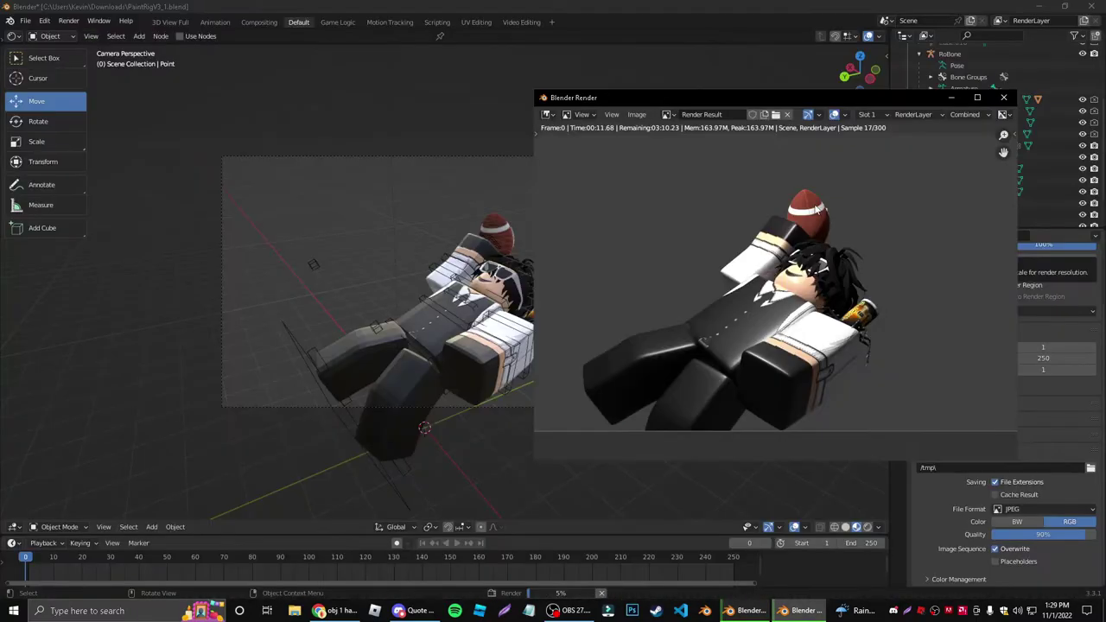
Step: Shift the render window aside and bring up its image commands
left_click_drag(746, 97, 773, 100)
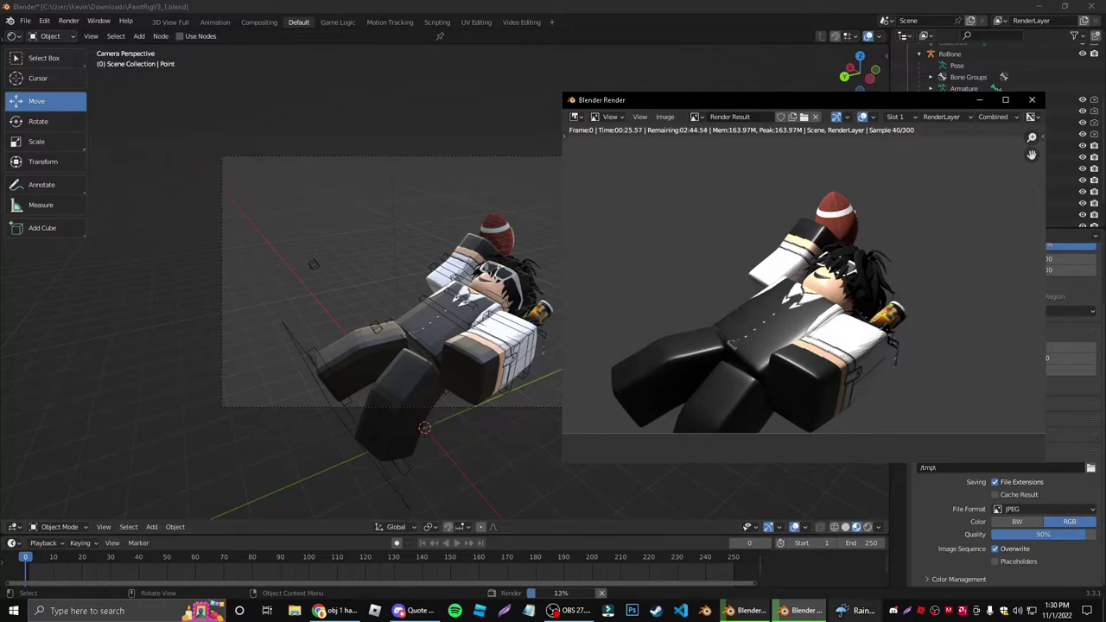
mouse_move(803, 611)
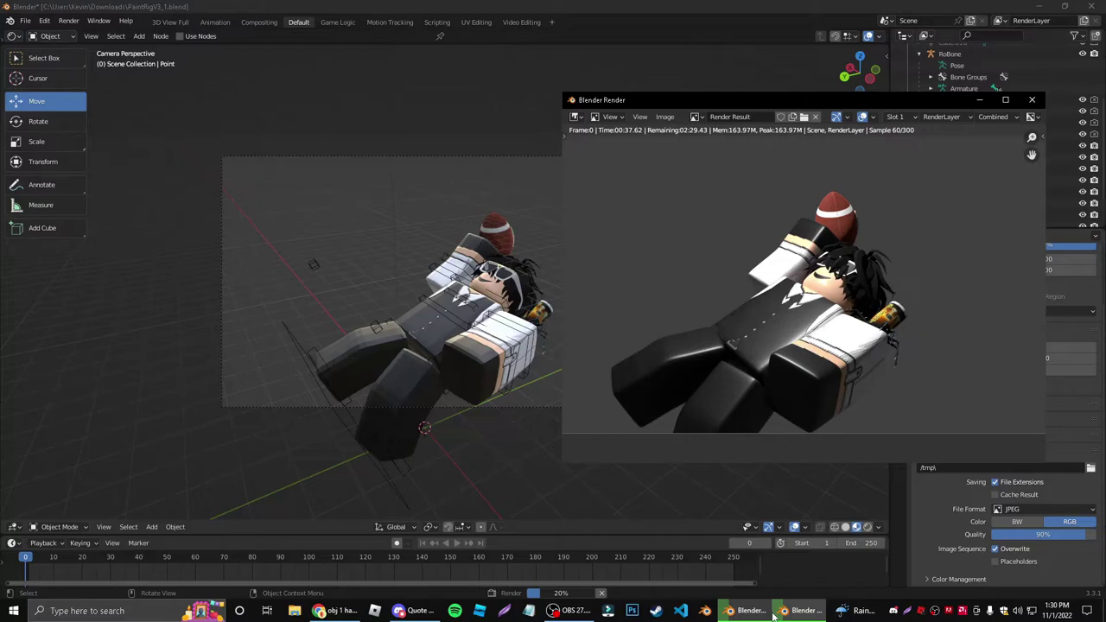
left_click(664, 116)
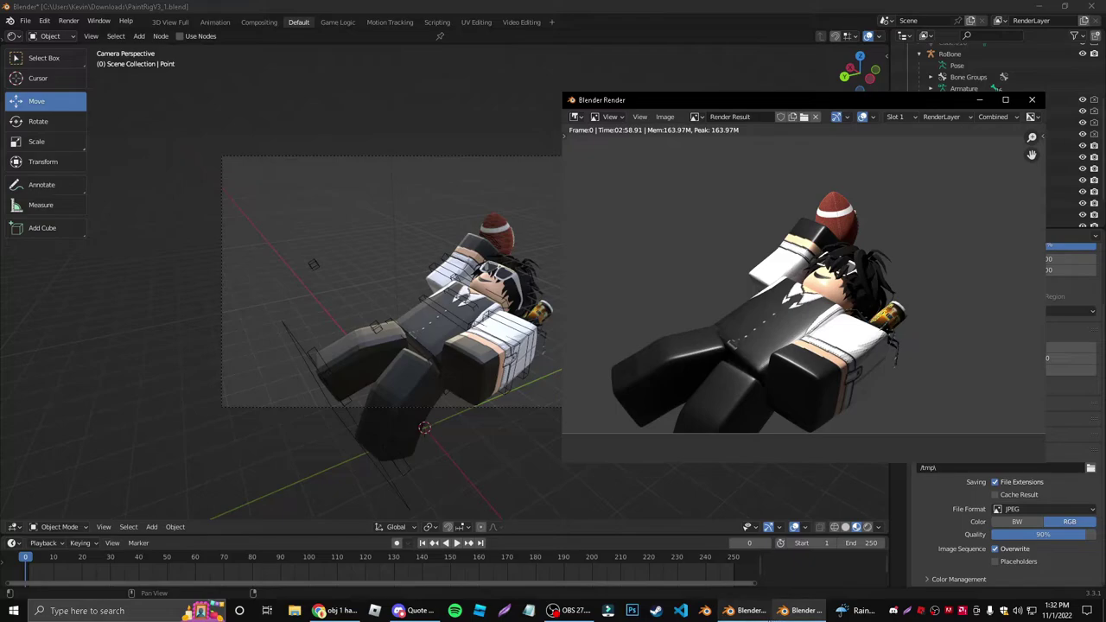
mouse_move(799, 610)
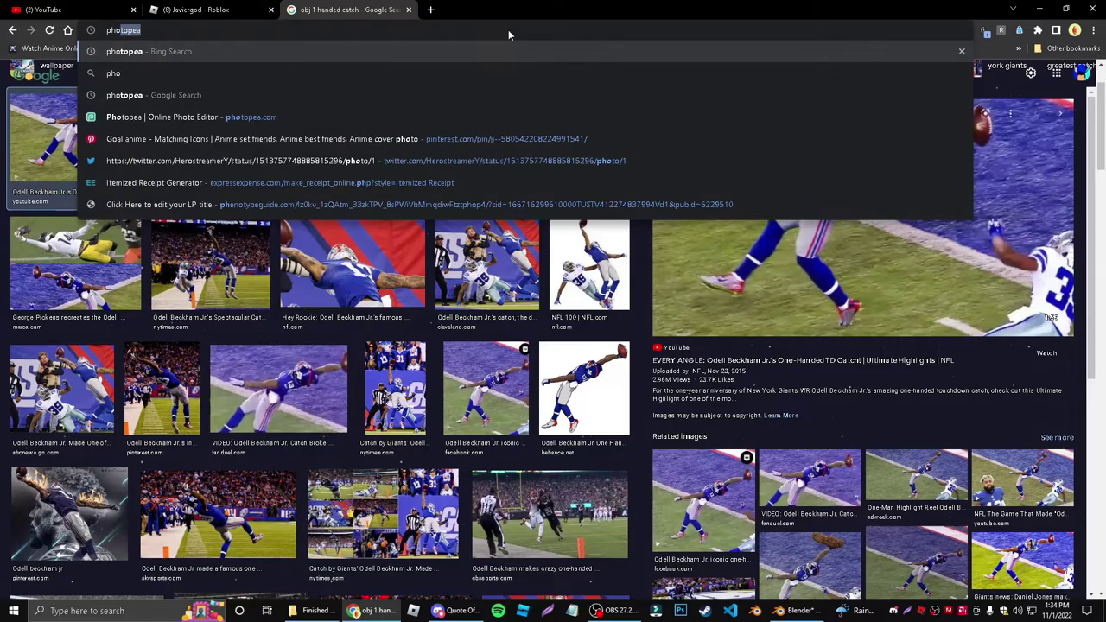
Step: Search Google for photopea in the browser and open the Photopea online photo editor
type("o")
key("BackSpace")
key("ctrl+a")
type("google.com")
key("Return")
type("photopea")
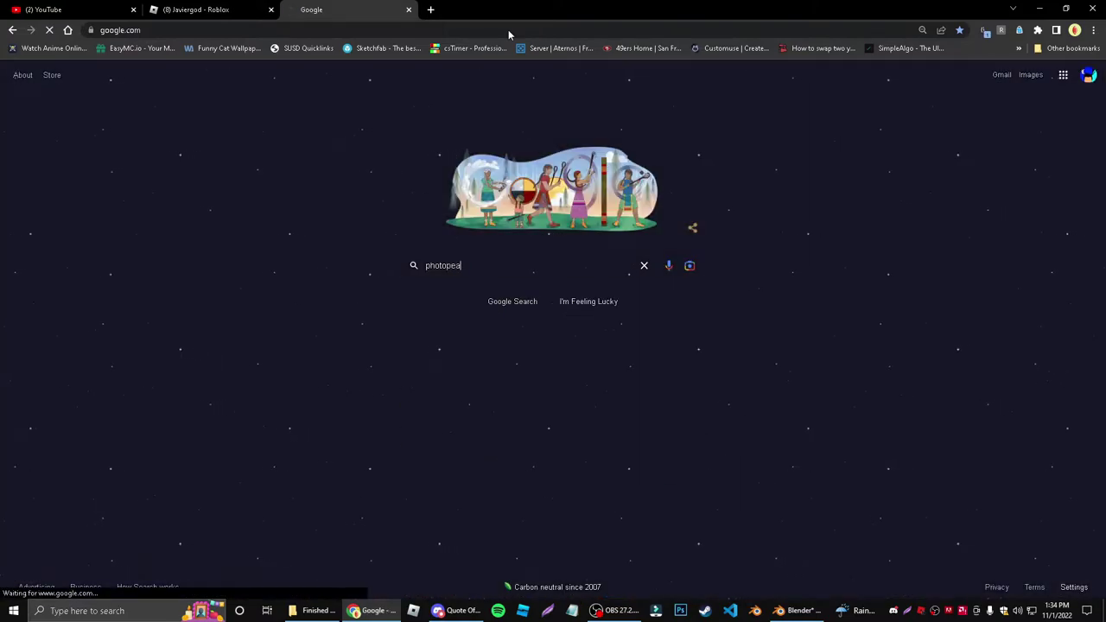
key("Return")
left_click(207, 171)
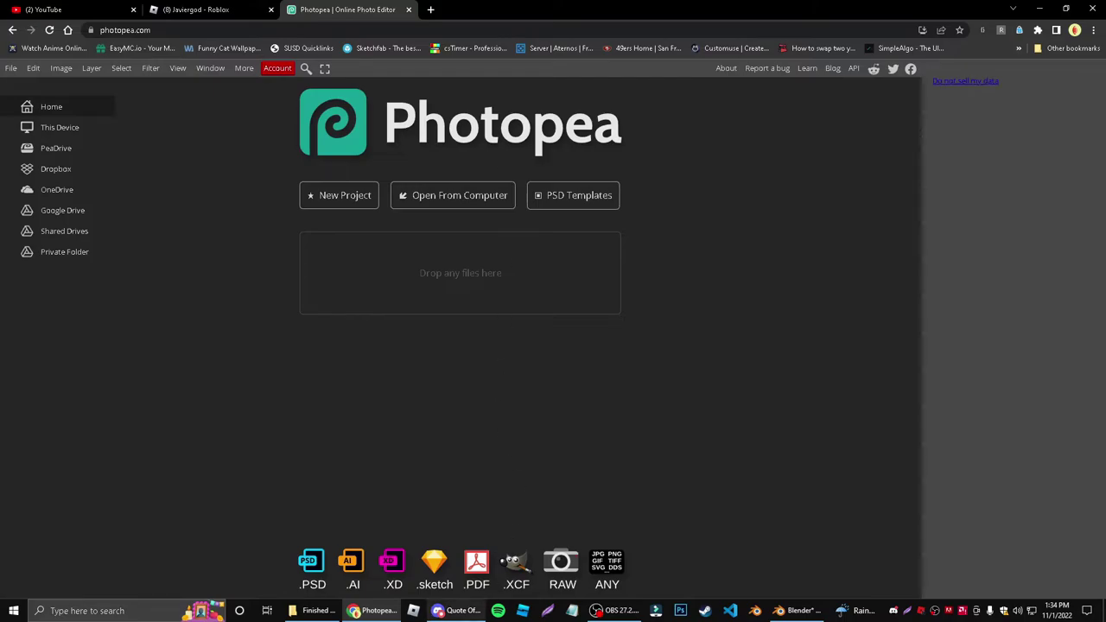
Step: Switch to Discord and look through the earlier GFX images shared in the group chat
left_click(456, 609)
scroll(550, 304, "down", 2)
scroll(553, 312, "up", 3)
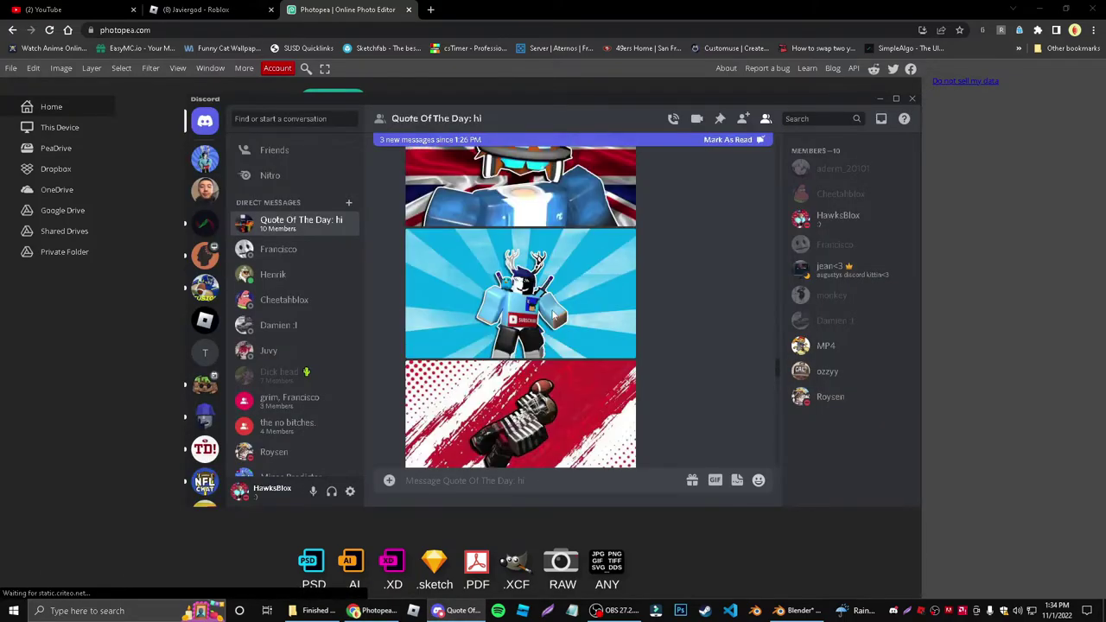
scroll(557, 337, "up", 4)
scroll(558, 344, "down", 5)
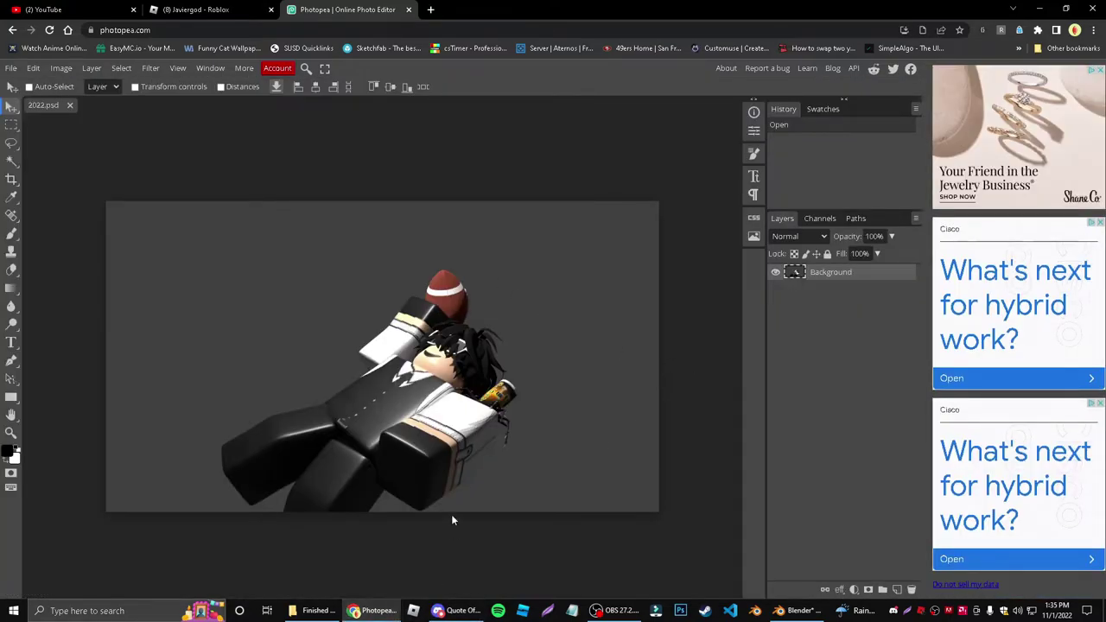
Step: Select the grey backdrop around the character with the Magic Wand and delete it
left_click(11, 161)
left_click(257, 254)
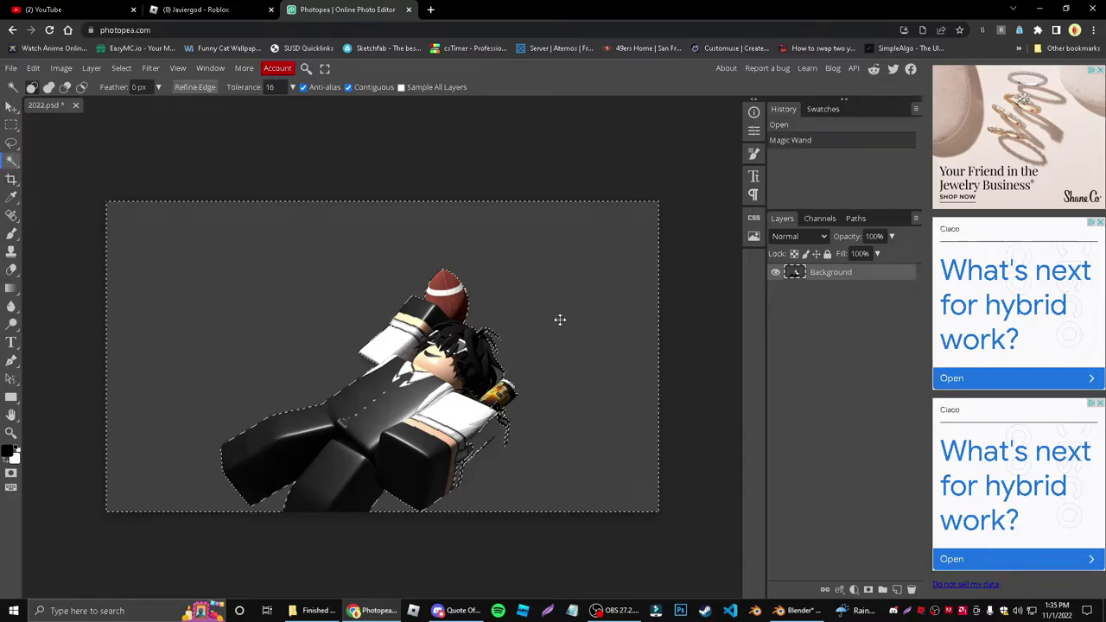
key("Delete")
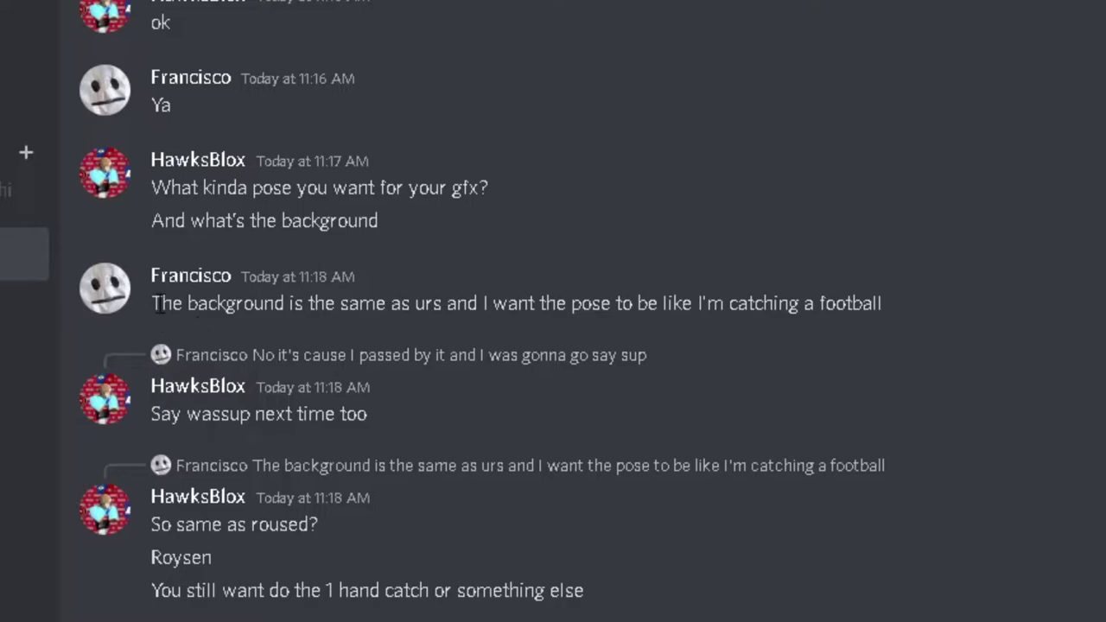
Step: Read the friend's message about the wanted background in Discord and enlarge the blue sunburst GFX in the group chat
left_click_drag(160, 304, 432, 306)
left_click(576, 396)
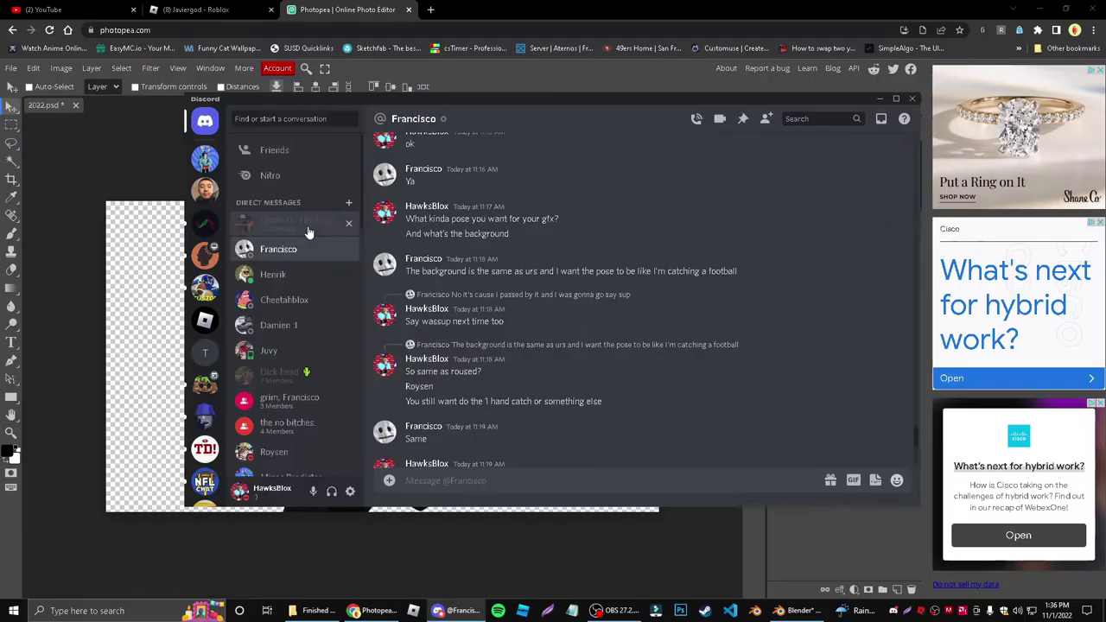
left_click(306, 228)
scroll(558, 282, "down", 3)
left_click(527, 380)
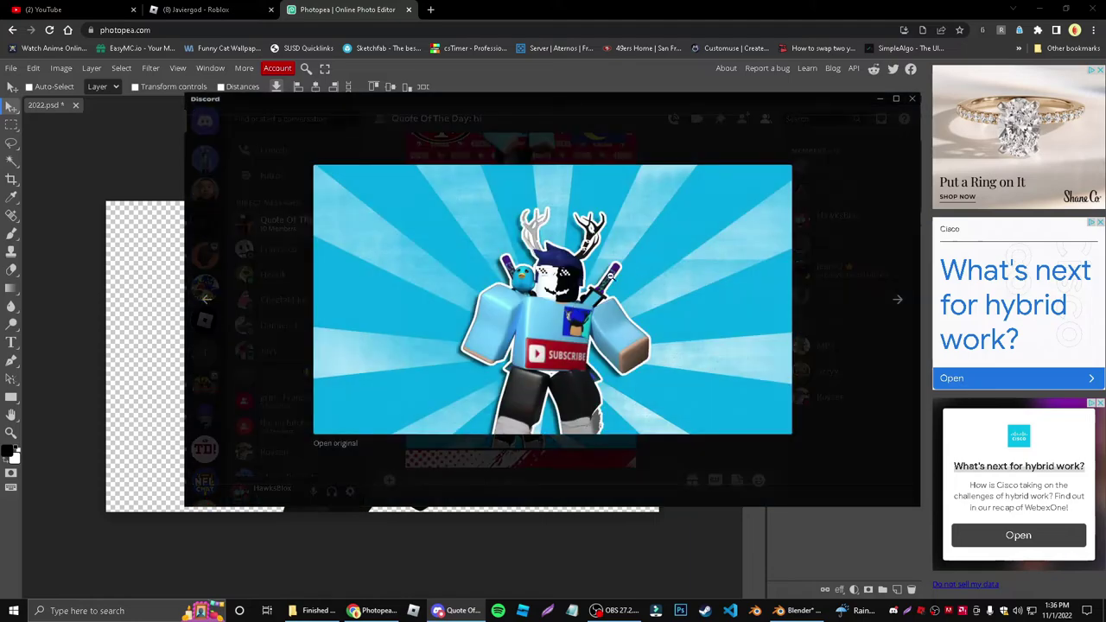
left_click(859, 432)
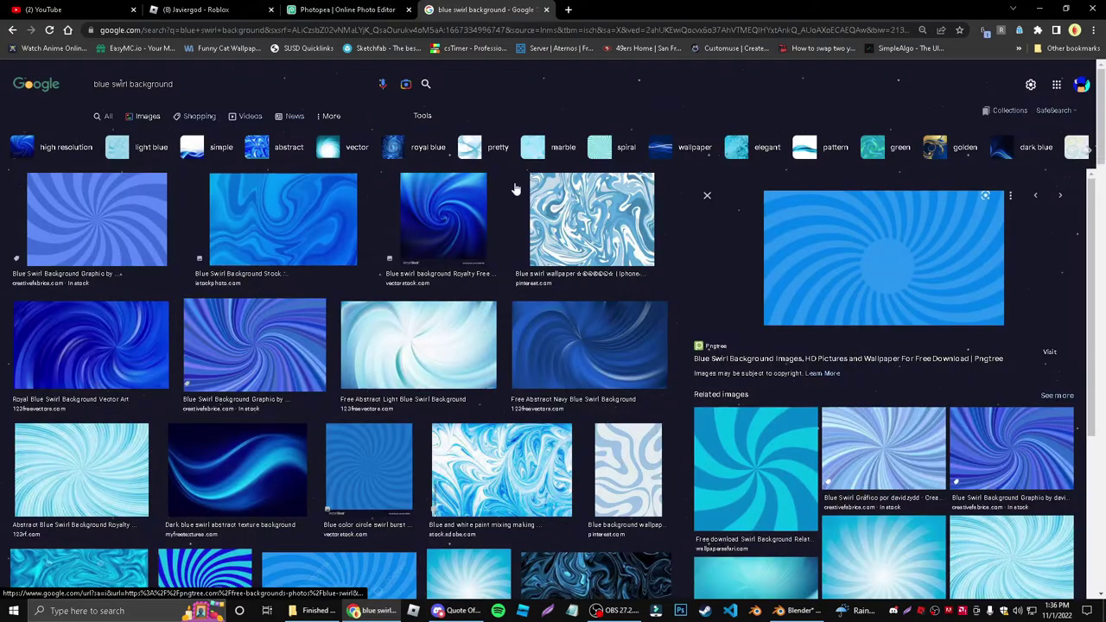
Step: Bring the blue swirl image from the Google image results into the Photopea document, beneath the character layer
left_click(354, 7)
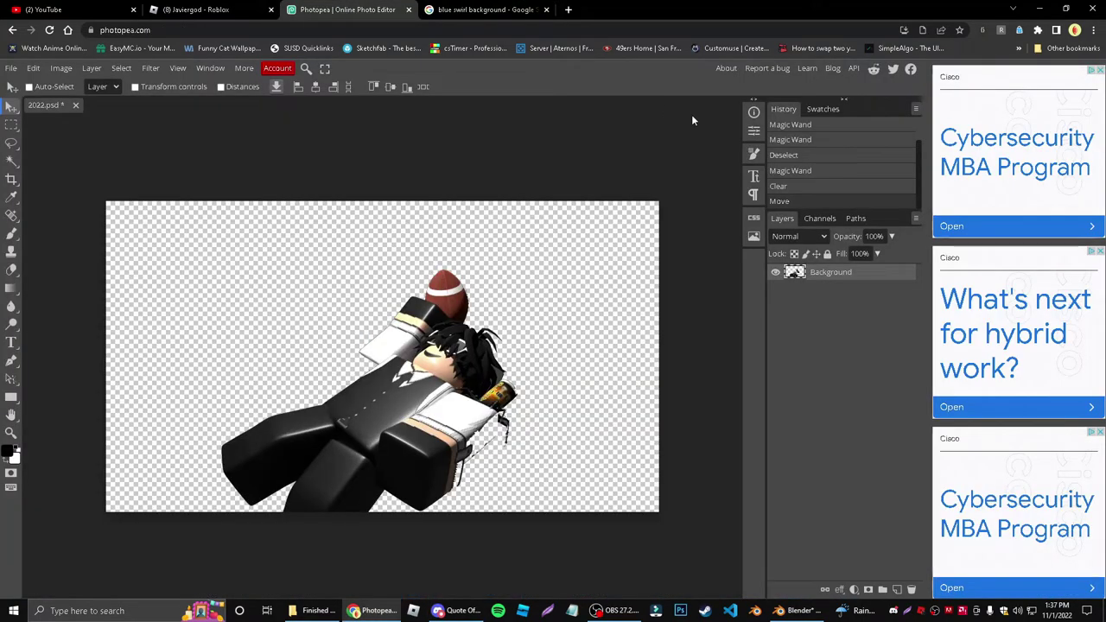
left_click(474, 7)
left_click(346, 8)
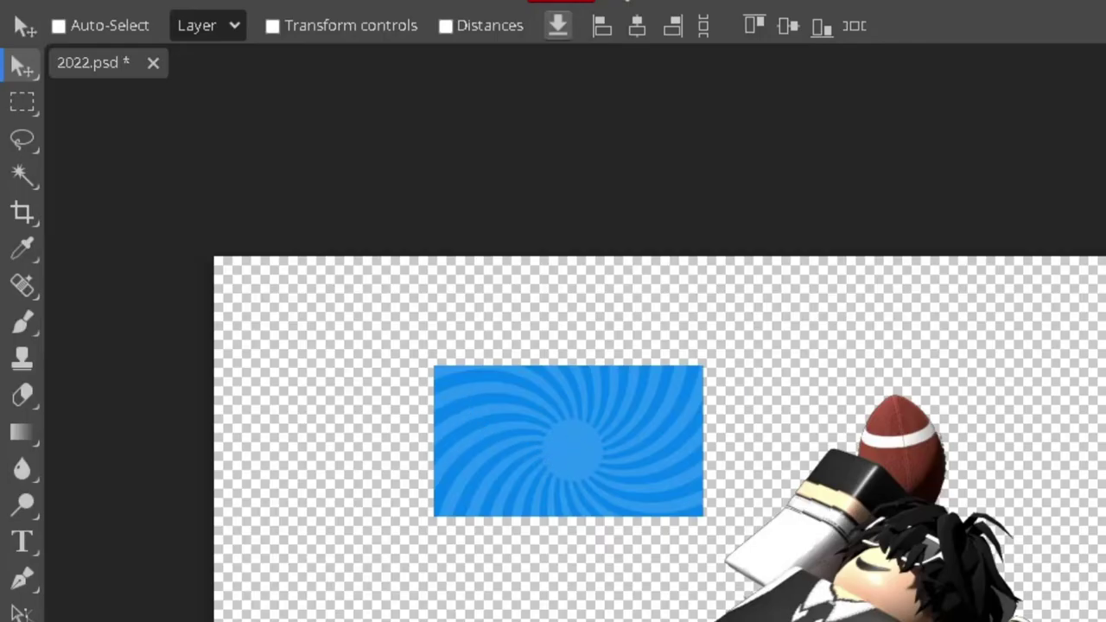
left_click(33, 68)
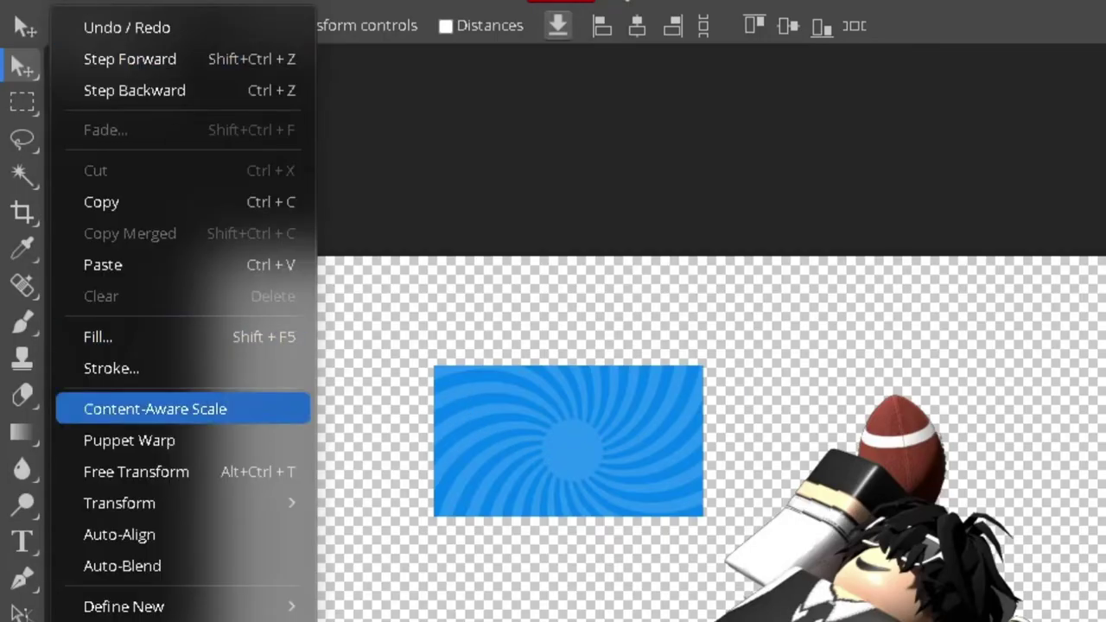
left_click(183, 472)
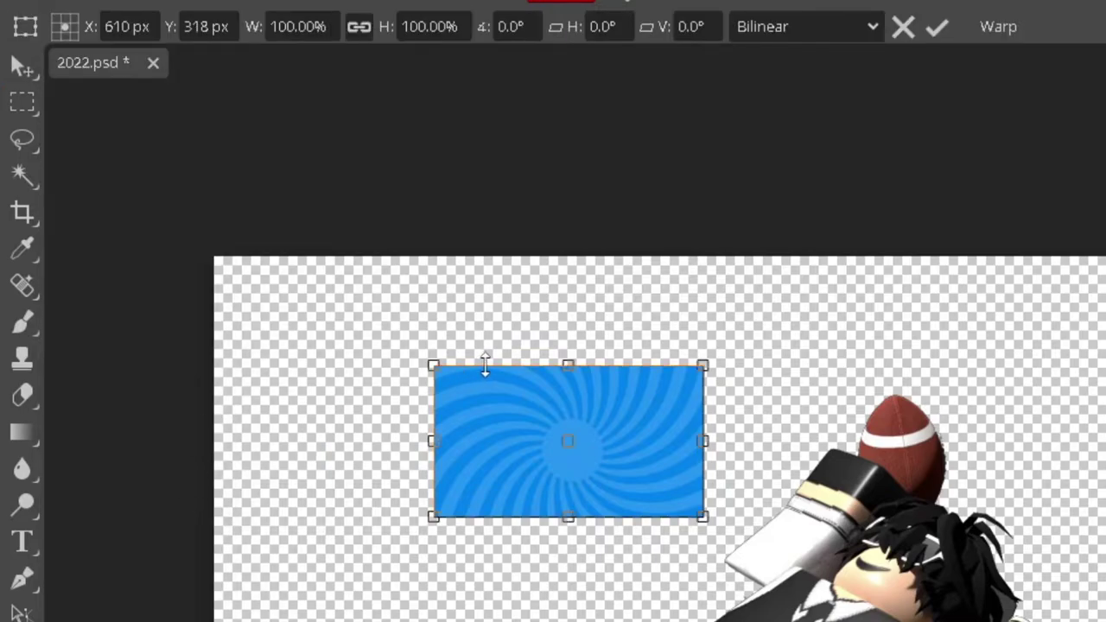
key("Escape")
Step: Scale the blue swirl image up to fill the whole canvas behind the character and apply the transform
left_click(62, 3)
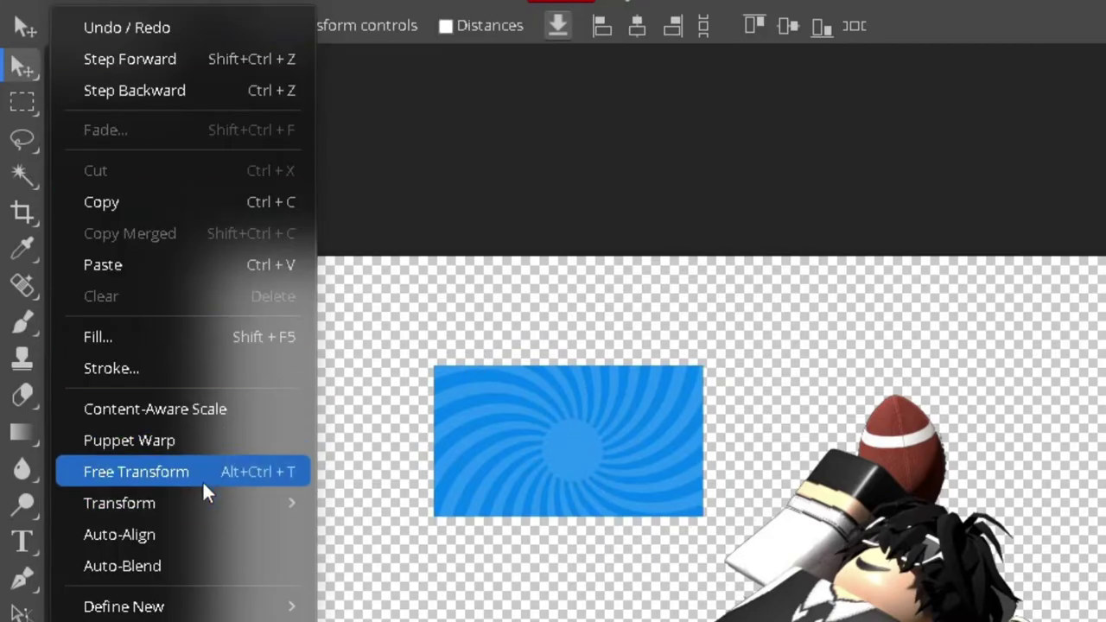
mouse_move(210, 506)
left_click(405, 546)
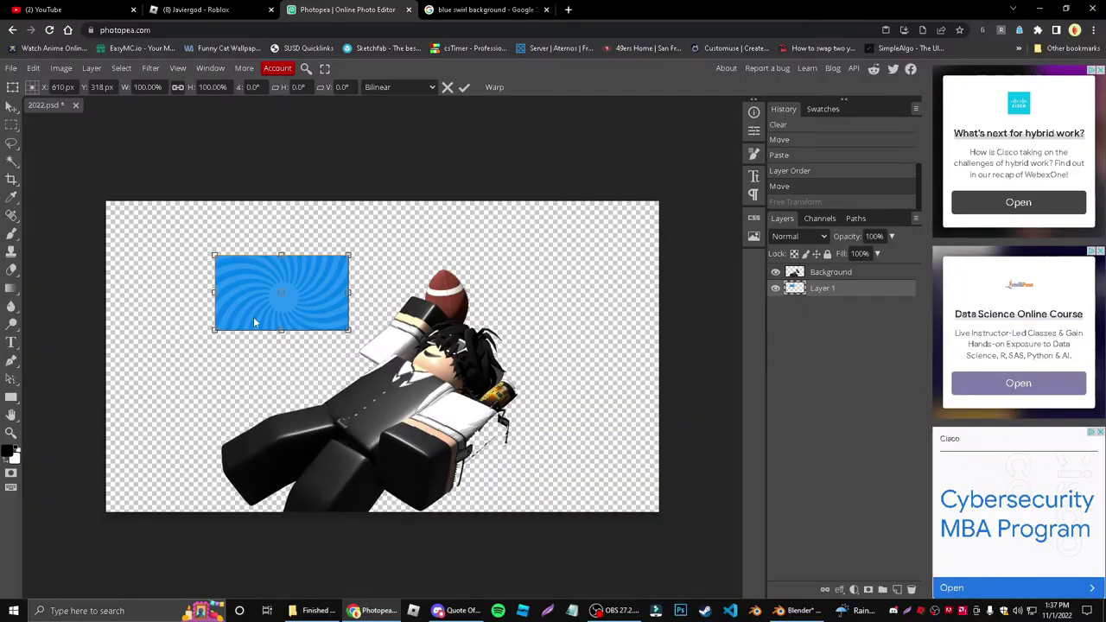
left_click_drag(351, 331, 655, 514)
left_click_drag(590, 412, 601, 425)
key("Return")
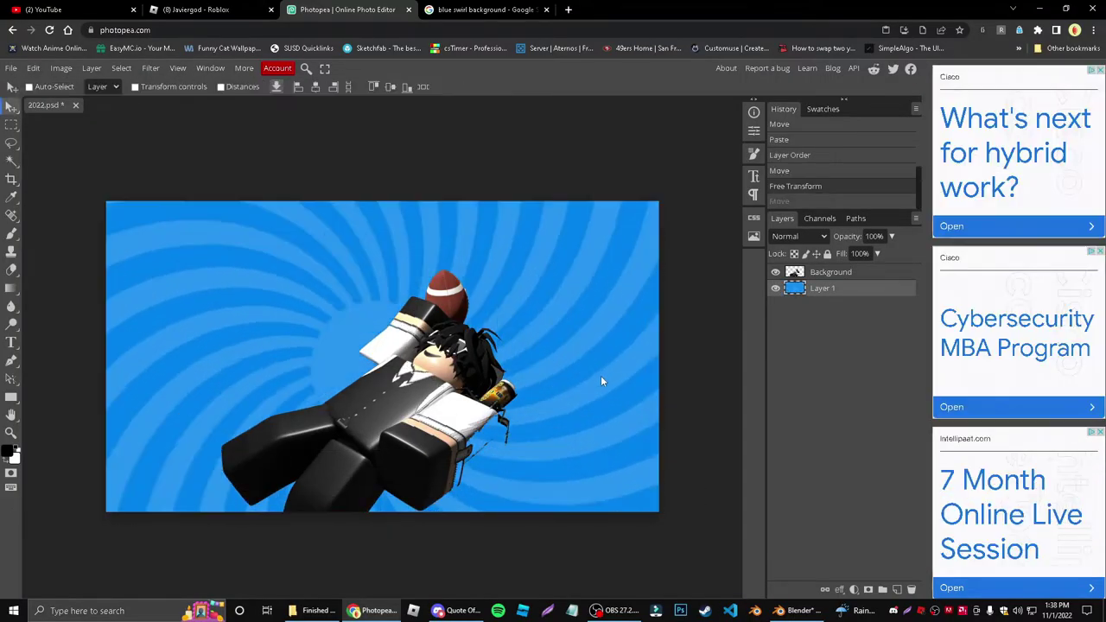
Step: Add a Stroke layer style to the character layer and set its colour to white (ffffff)
left_click(825, 275)
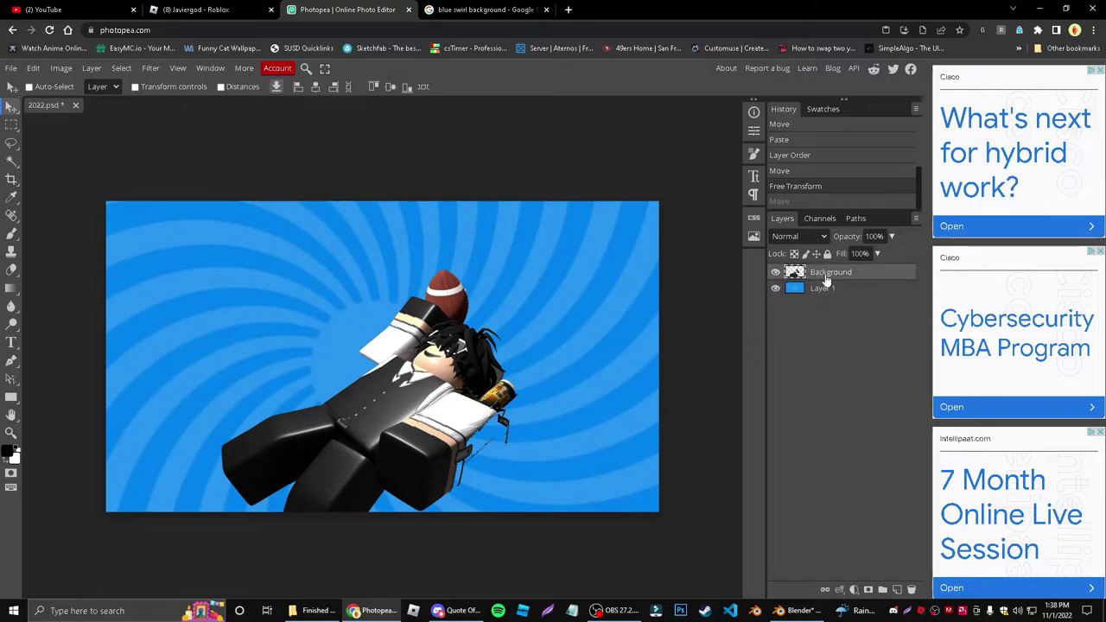
right_click(827, 275)
left_click(859, 284)
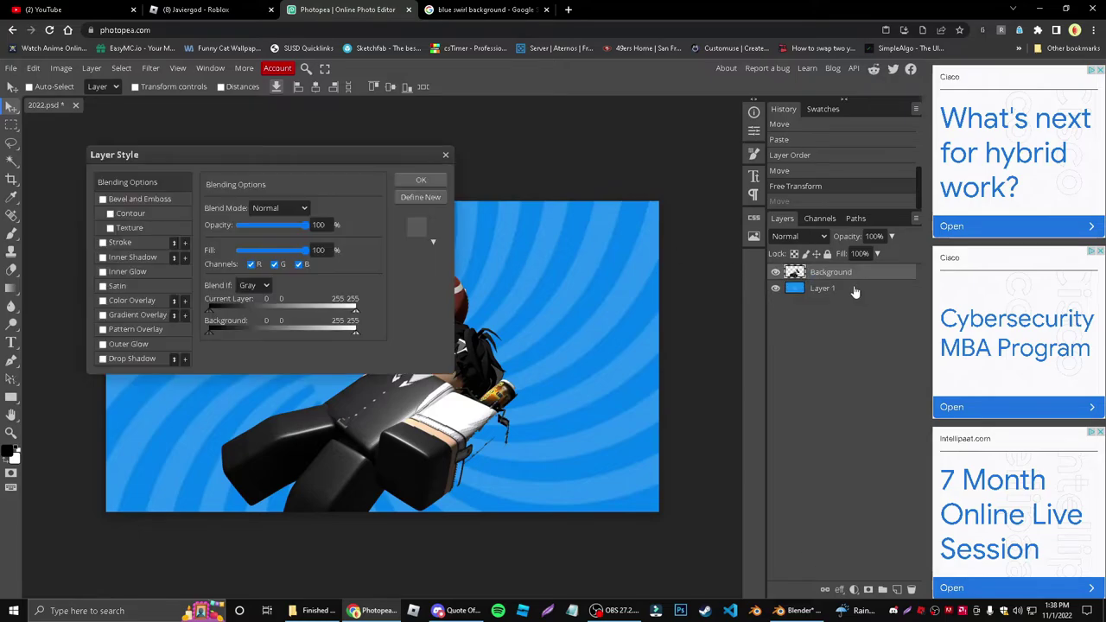
left_click(120, 242)
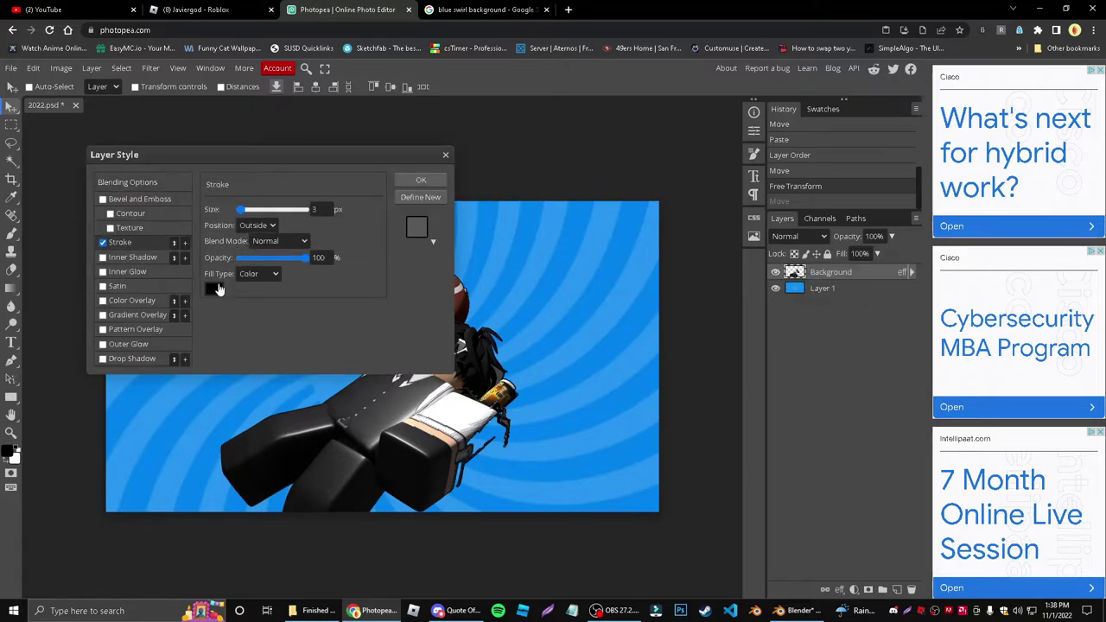
left_click(214, 289)
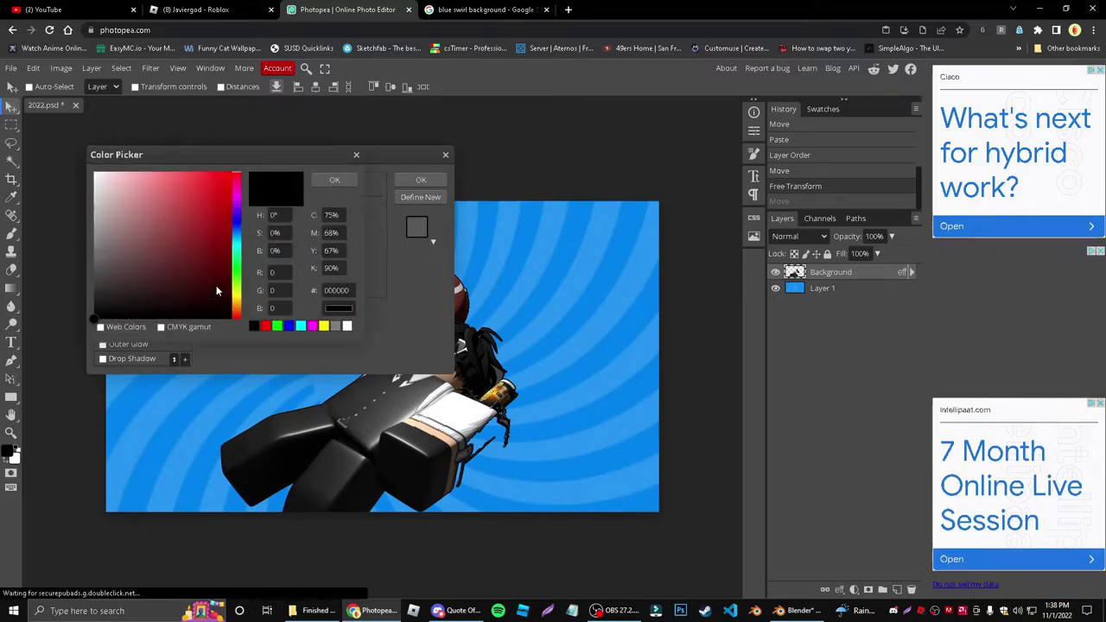
left_click(347, 326)
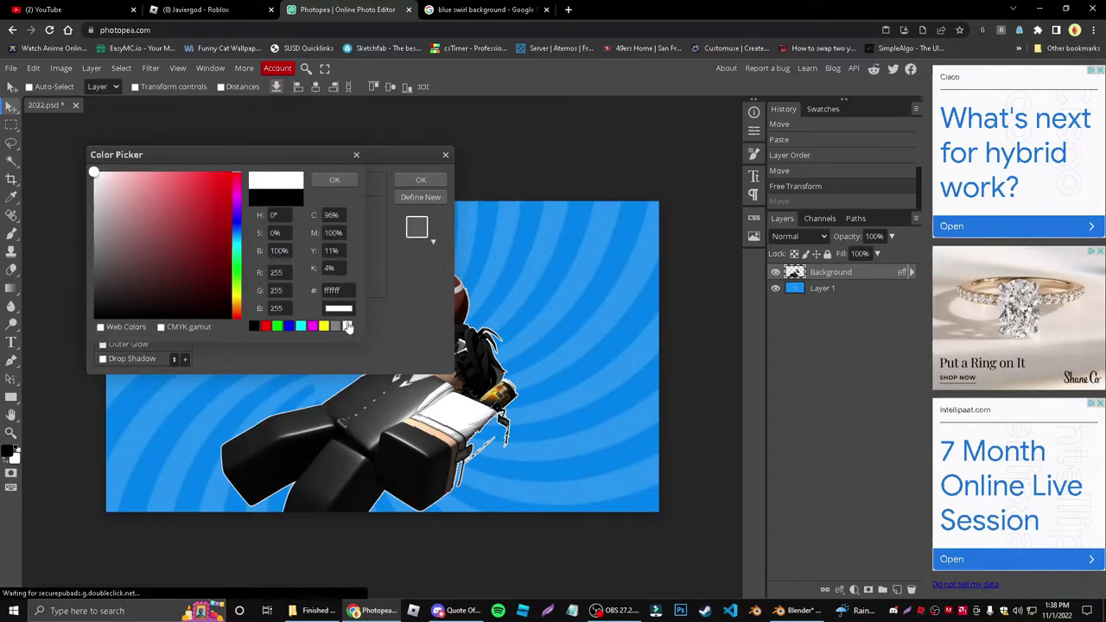
left_click(335, 179)
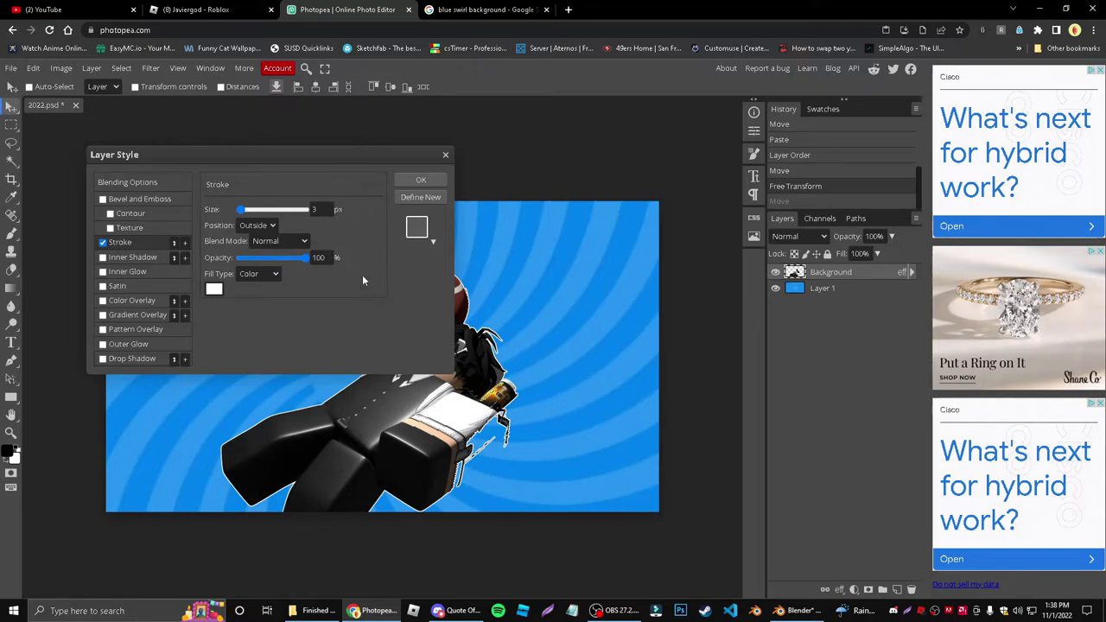
Step: Set the character outline's stroke size to 10 px, check it against the whole image and apply the layer style
left_click_drag(311, 209, 521, 240)
type("10")
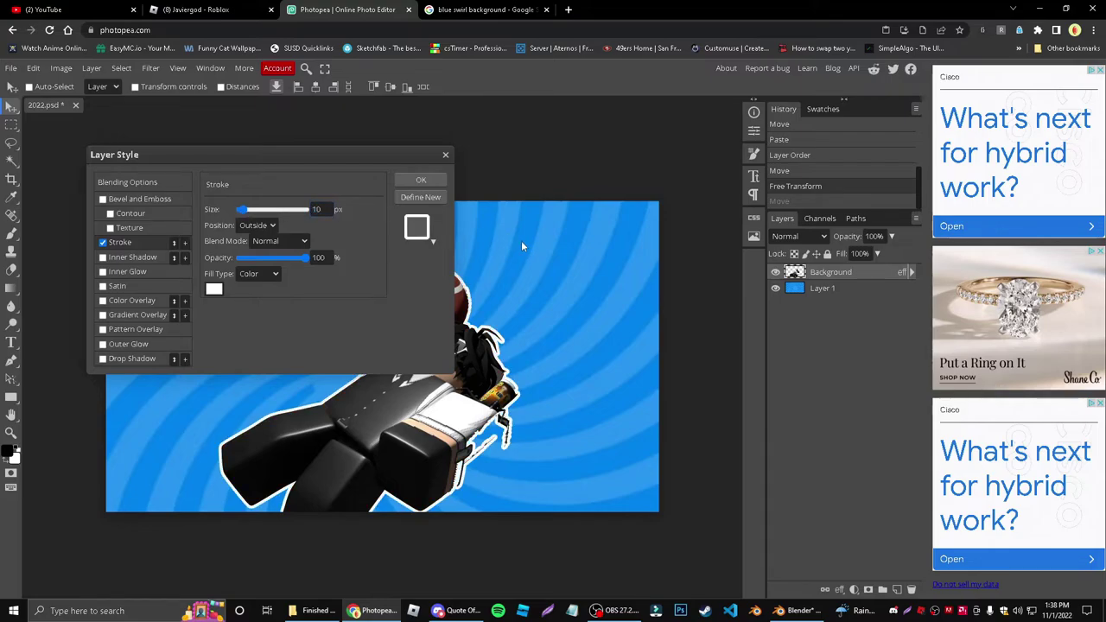
left_click_drag(277, 157, 681, 544)
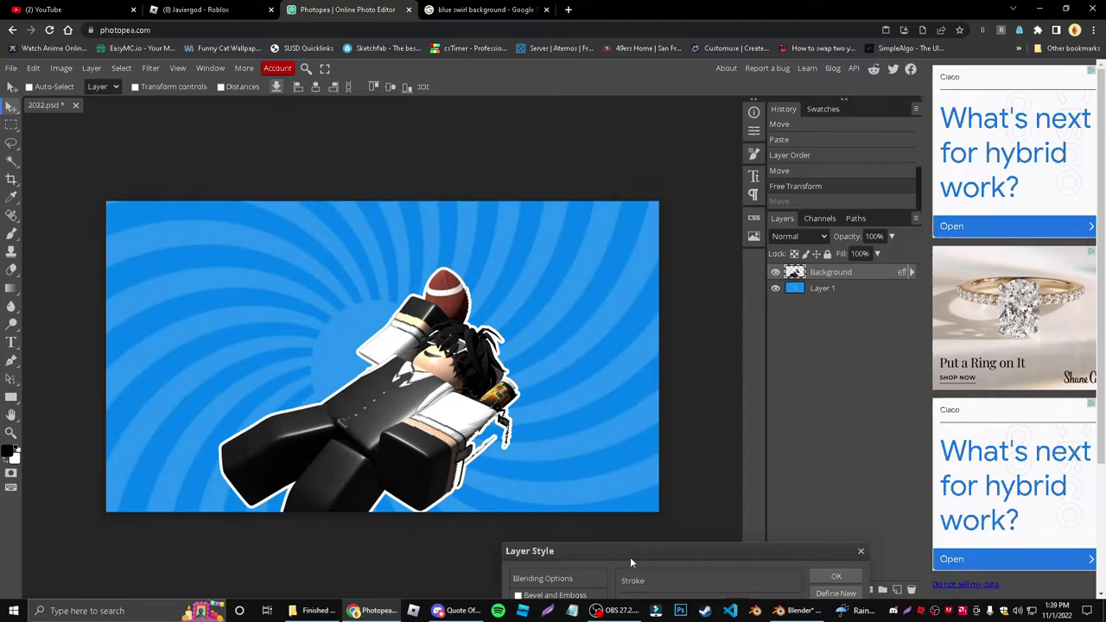
left_click_drag(681, 544, 266, 136)
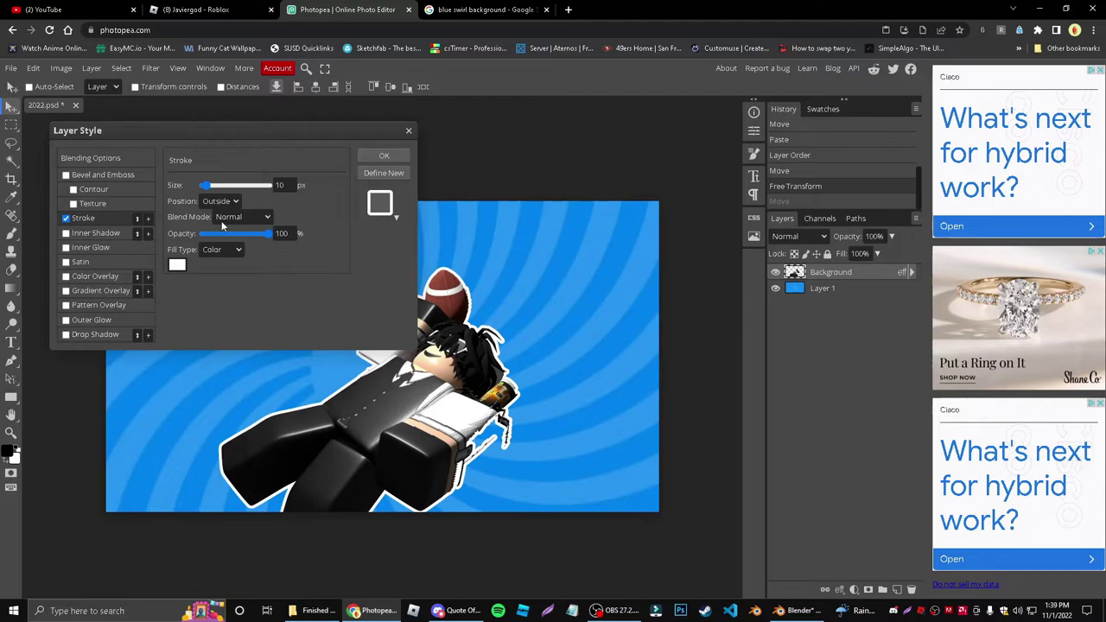
left_click(376, 156)
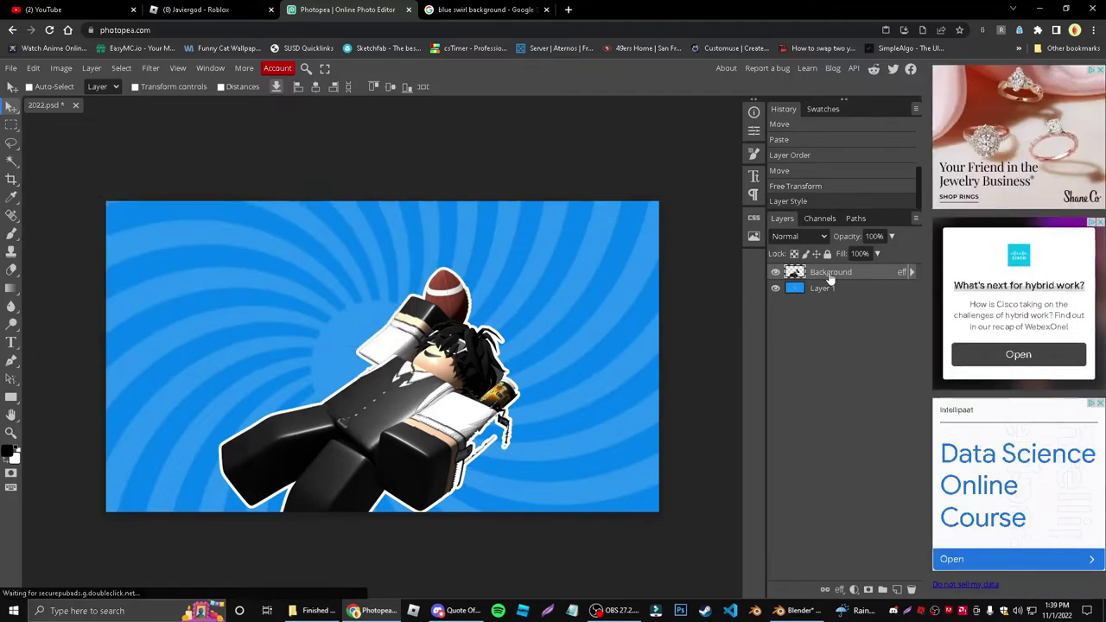
Step: Add a Drop Shadow to the character layer with 100% opacity and apply the layer style
right_click(829, 278)
left_click(839, 286)
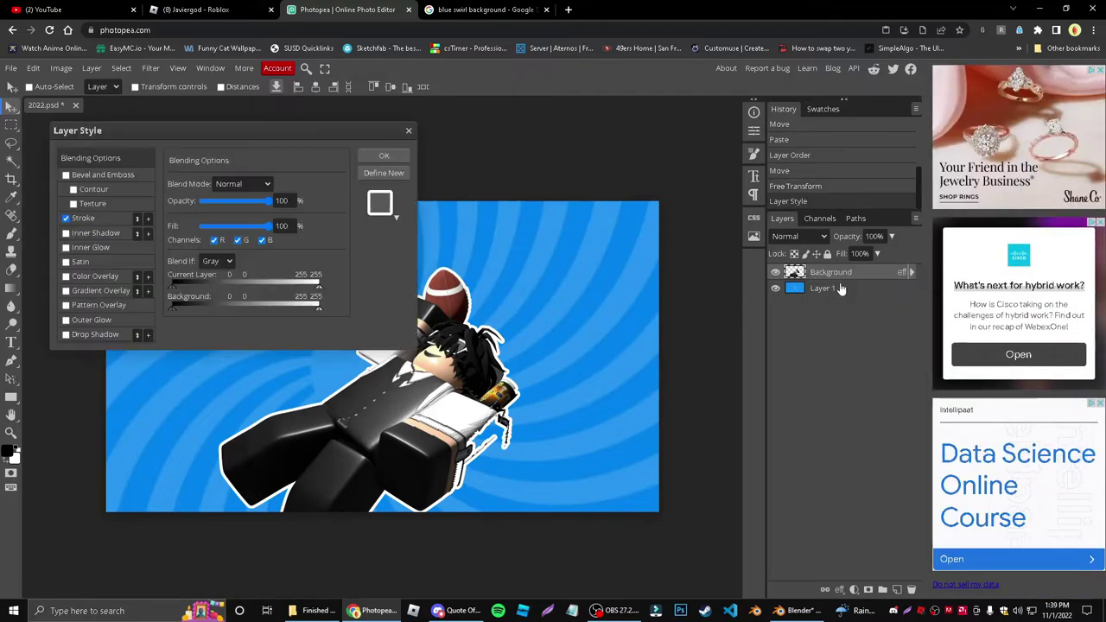
left_click(87, 334)
left_click(279, 199)
type("10")
key("Return")
double_click(292, 200)
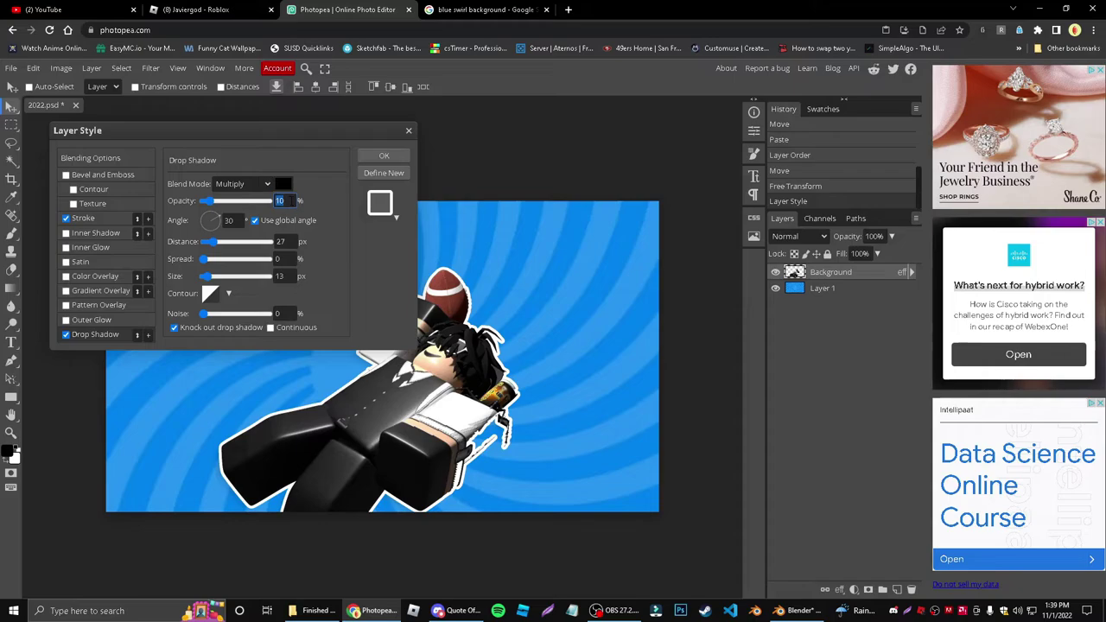
type("100")
left_click(356, 221)
left_click_drag(358, 130, 871, 437)
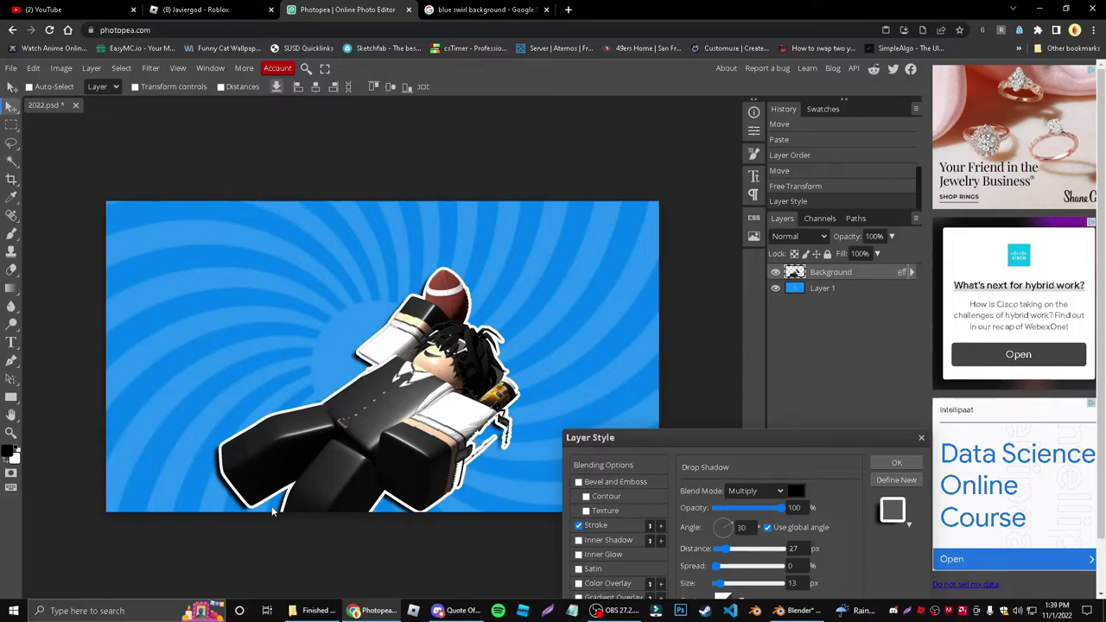
key("Return")
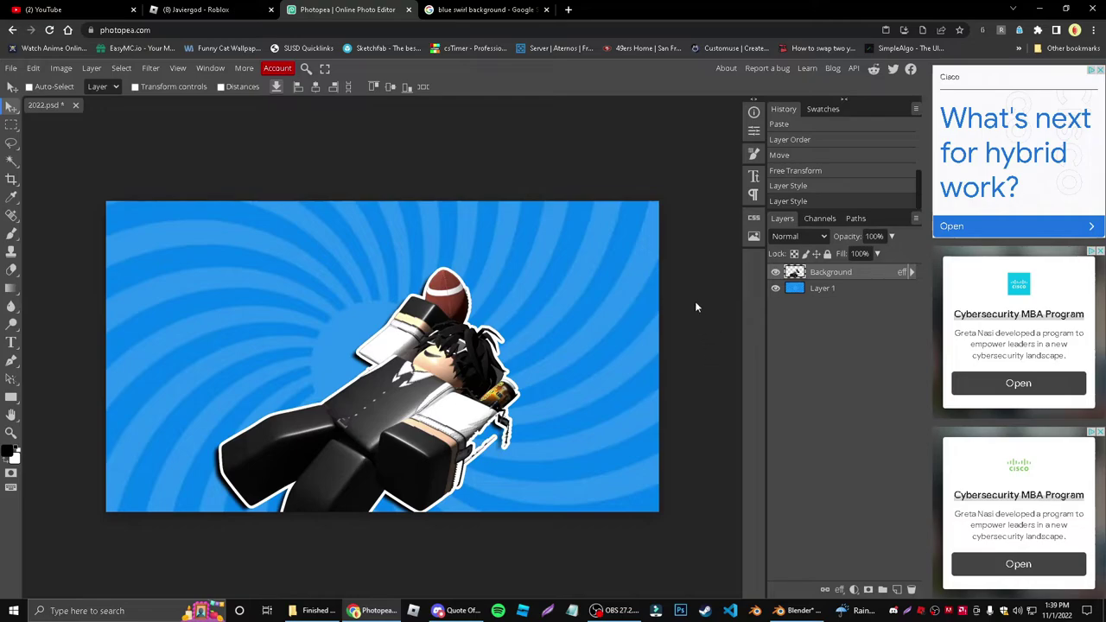
Step: Export the finished GFX as a PNG named 2022 at 1920 by 1080 px
left_click(10, 67)
left_click(60, 68)
left_click(10, 68)
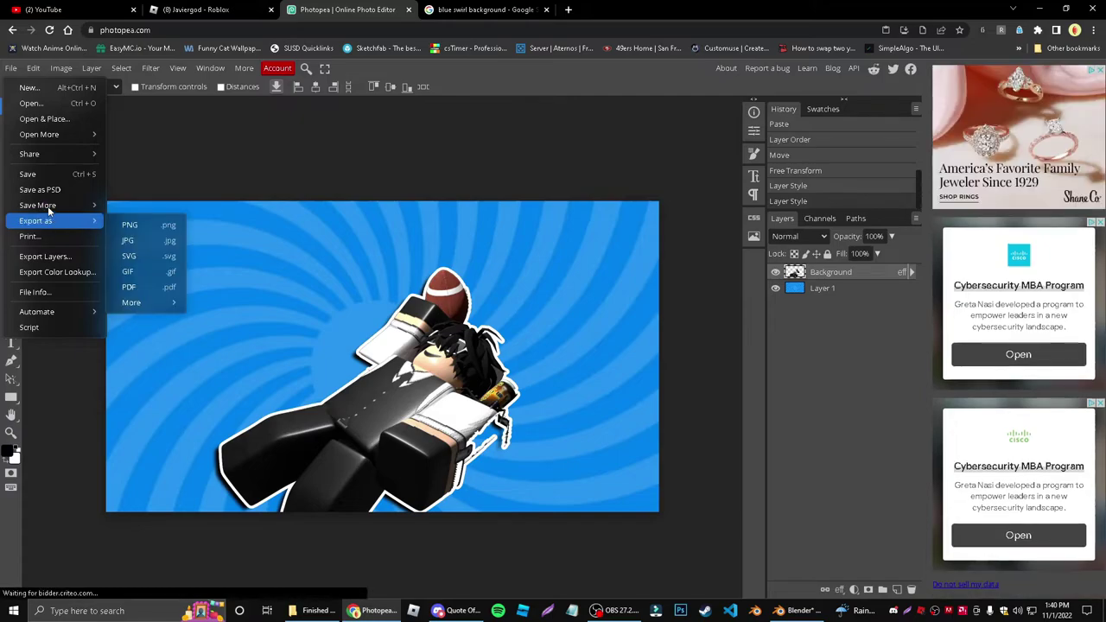
mouse_move(43, 222)
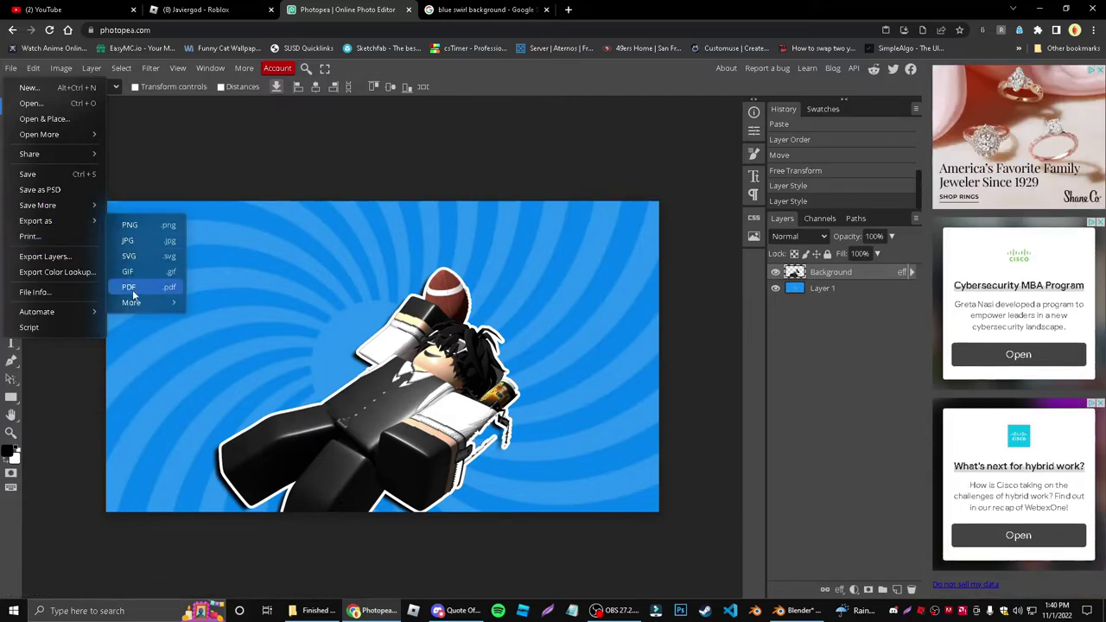
left_click(138, 225)
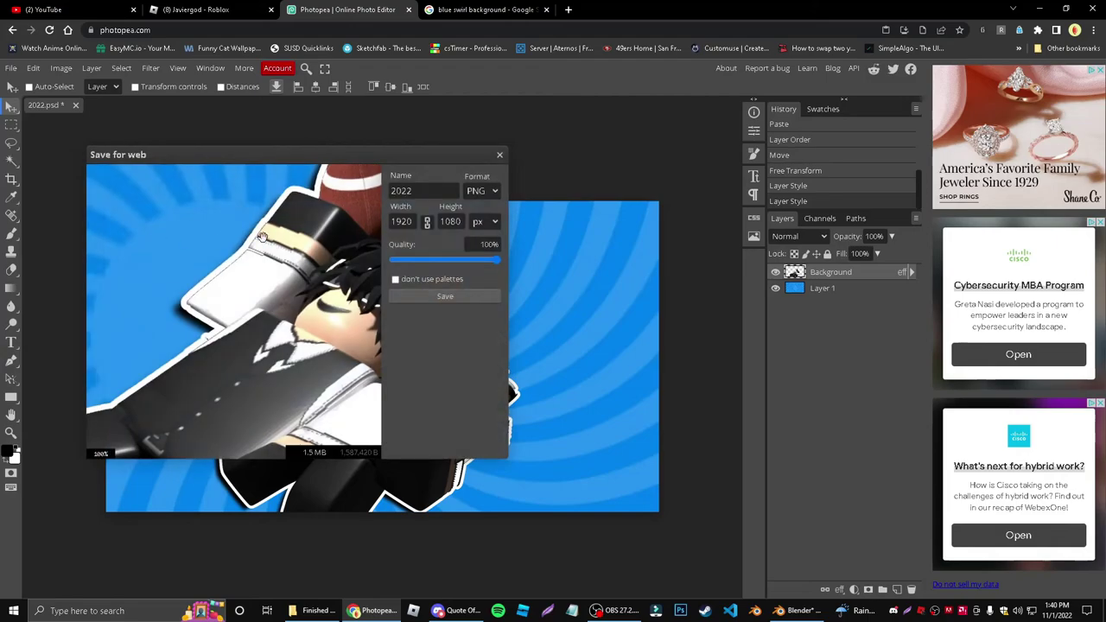
left_click(443, 297)
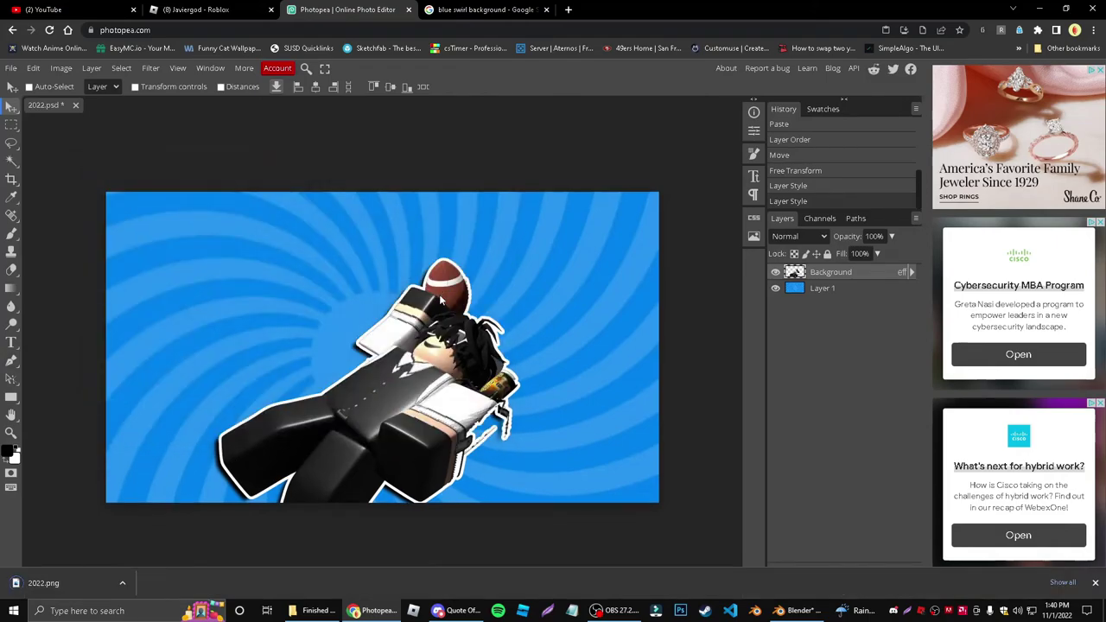
Step: Switch to the Finished GFX folder in File Explorer, view the exported 2022.png and close the viewer
key("alt+Tab")
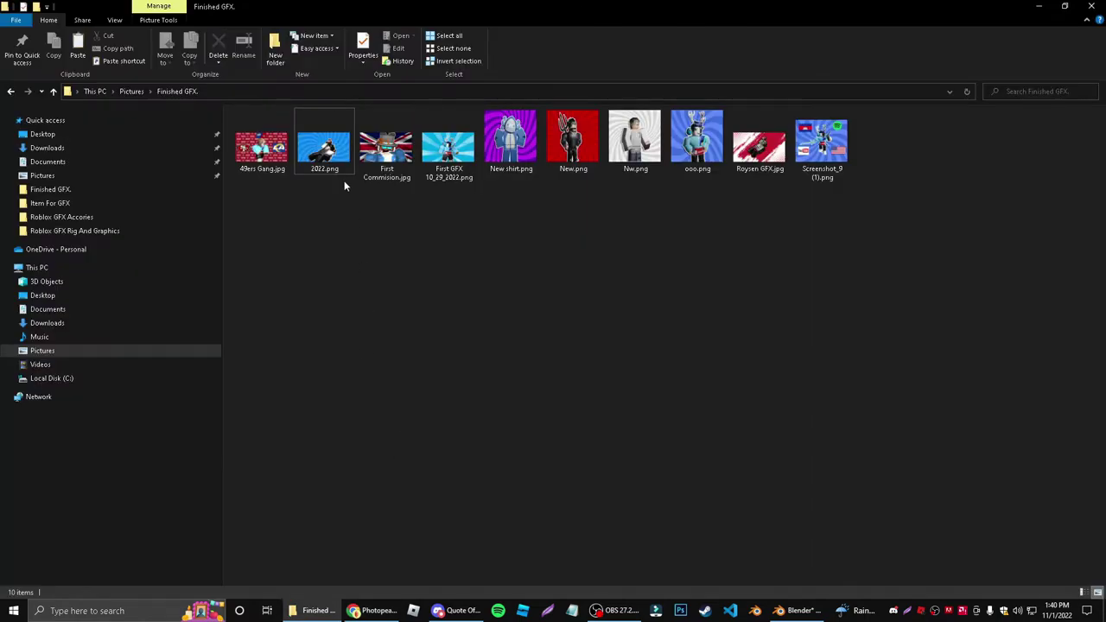
double_click(327, 151)
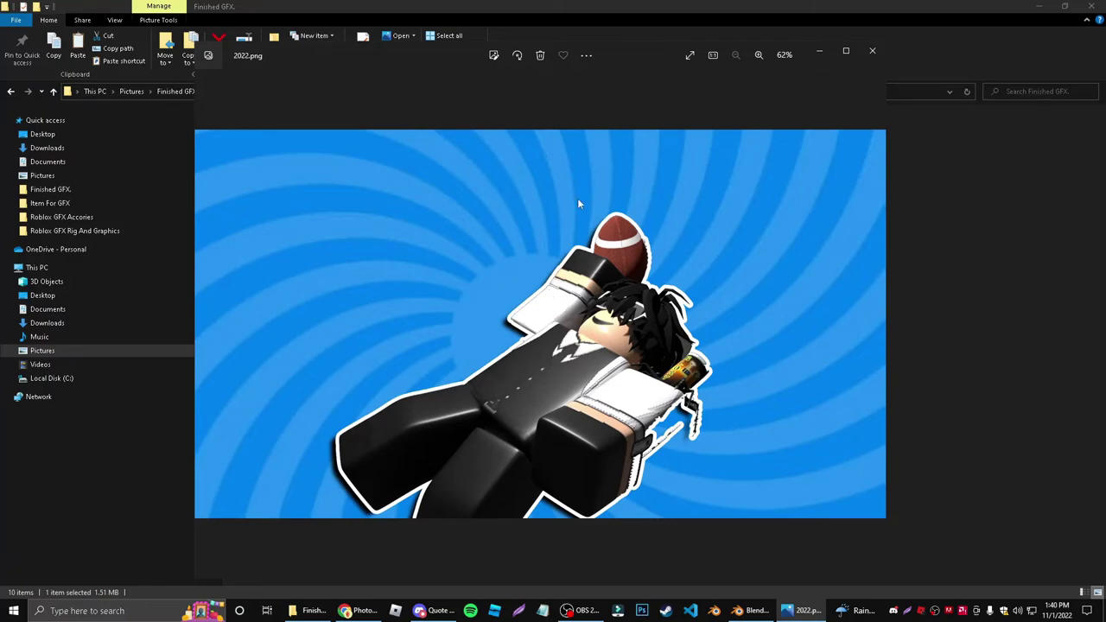
left_click(873, 51)
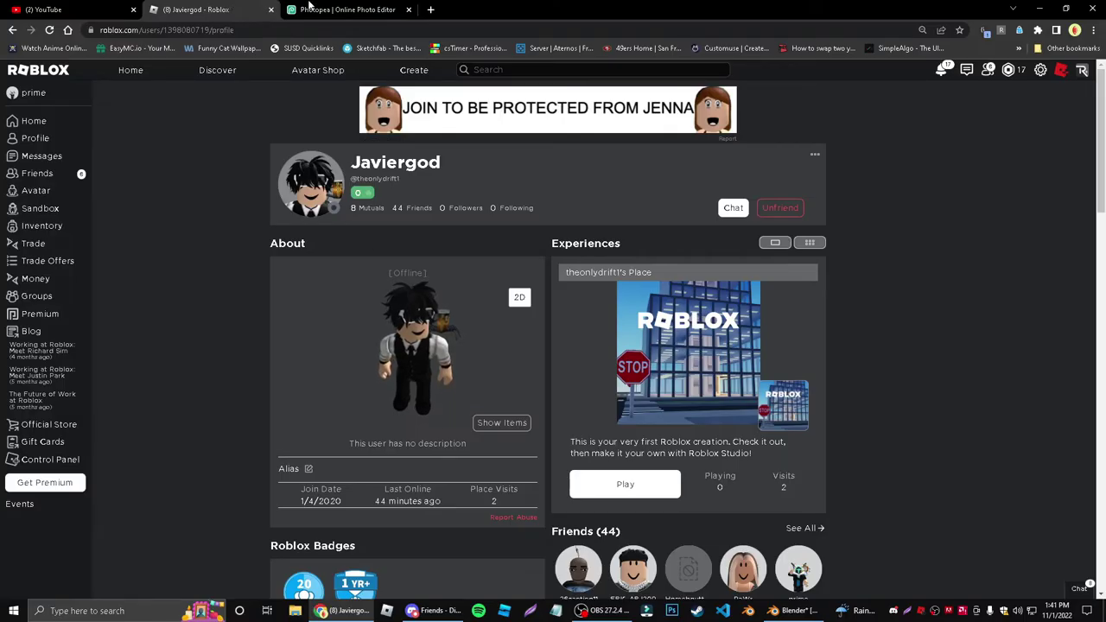
left_click(311, 7)
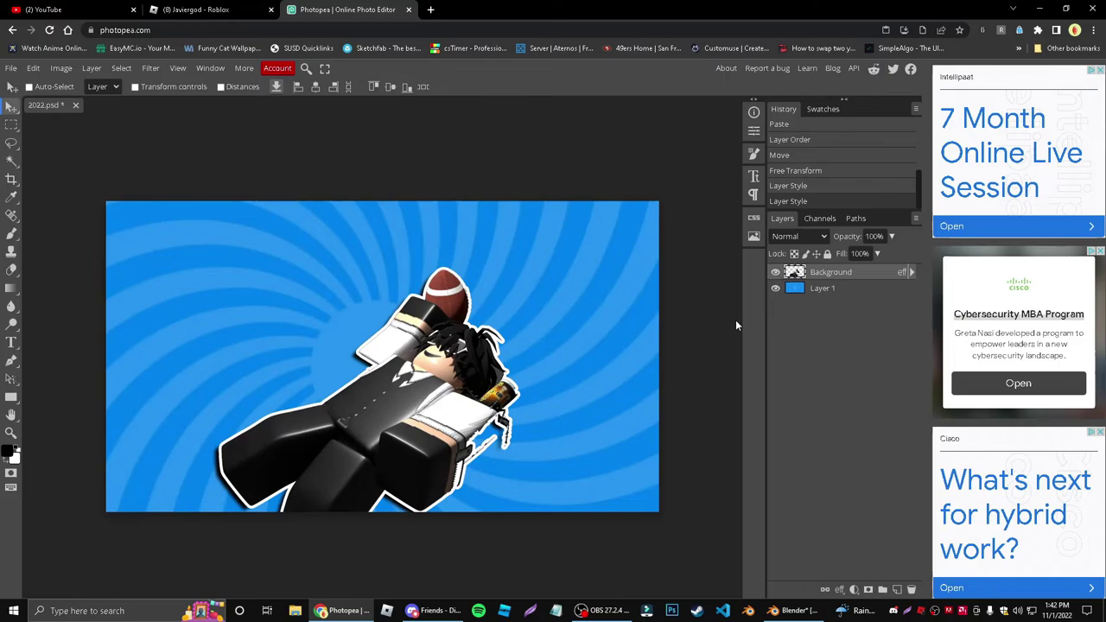
left_click(609, 610)
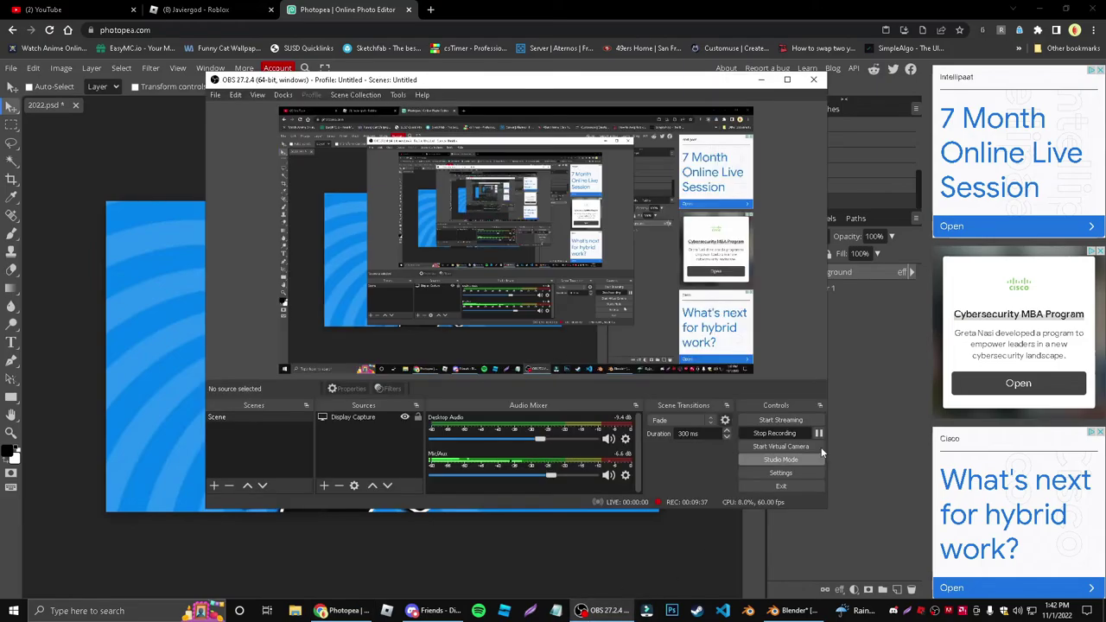
left_click(789, 434)
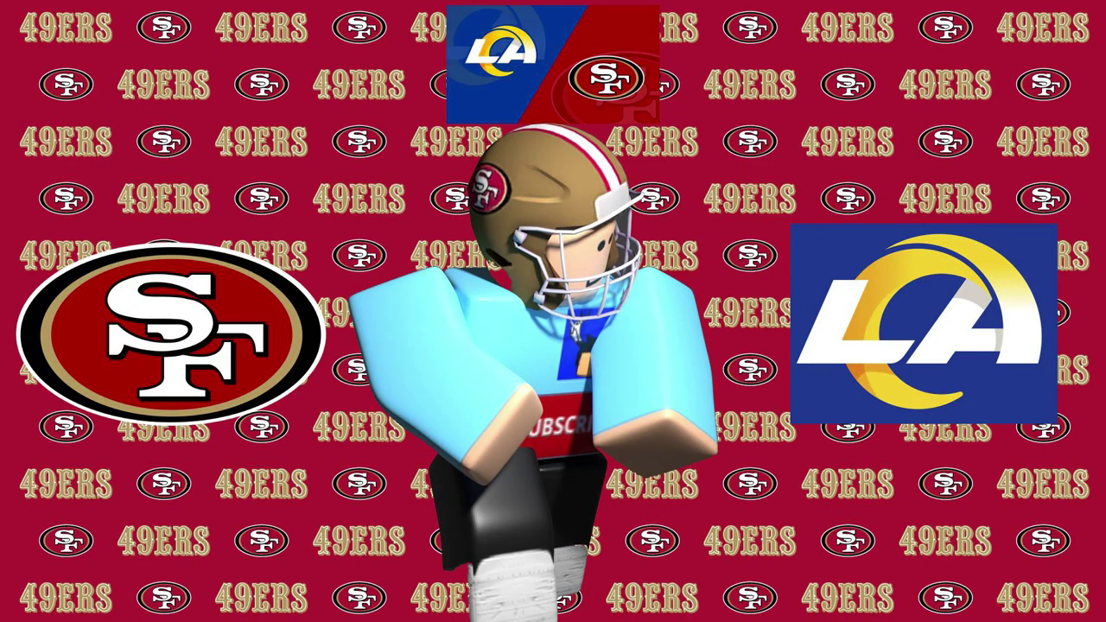